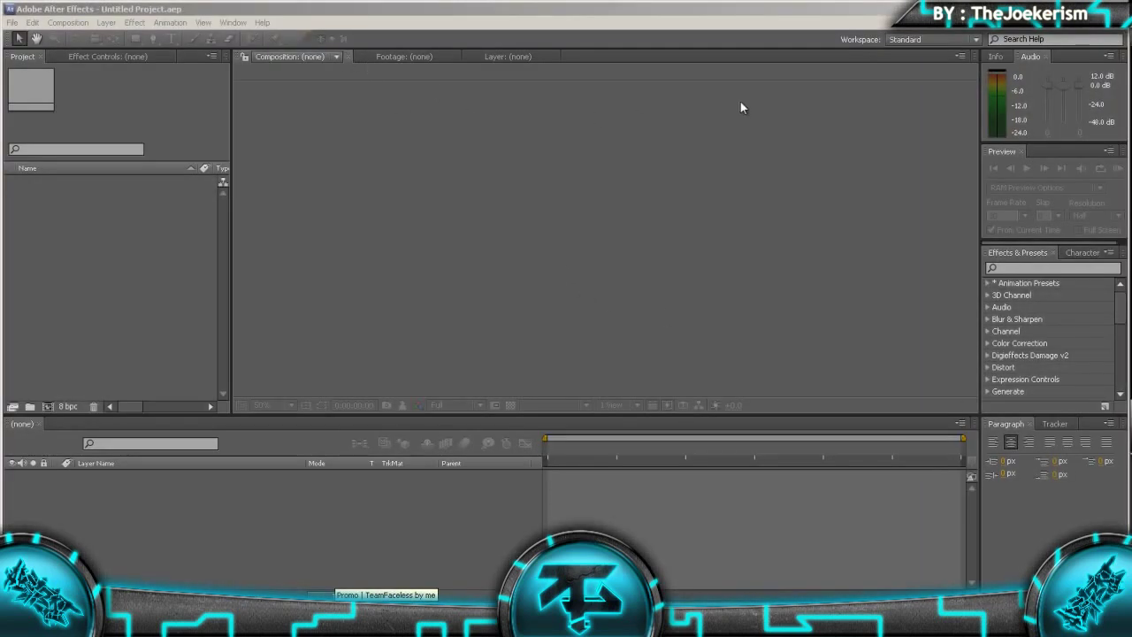
left_click(854, 56)
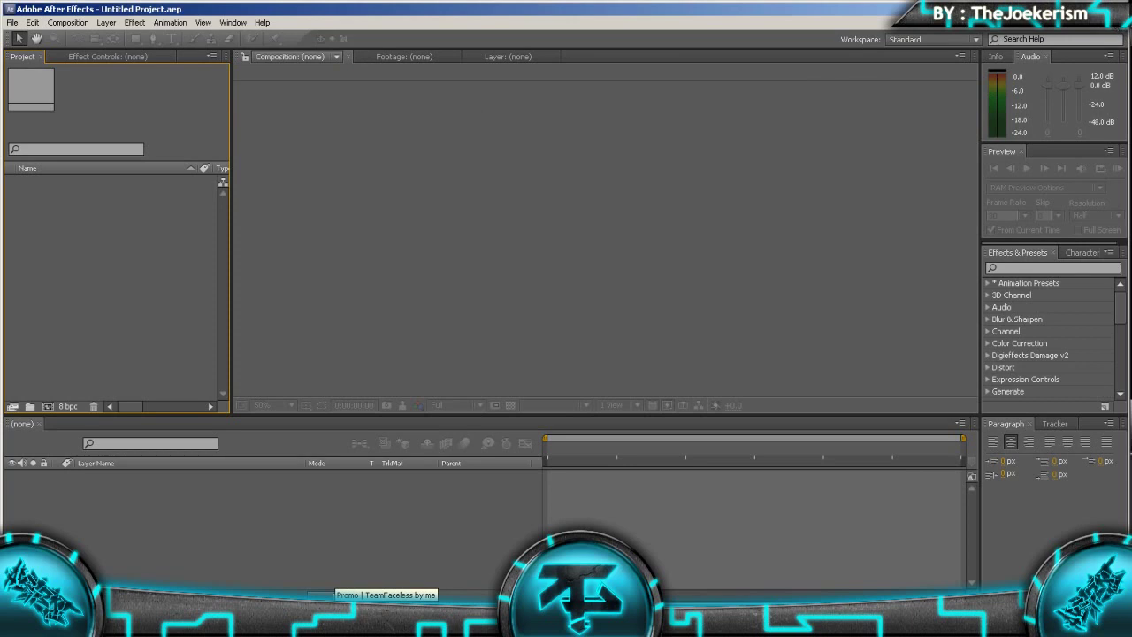
left_click(1050, 268)
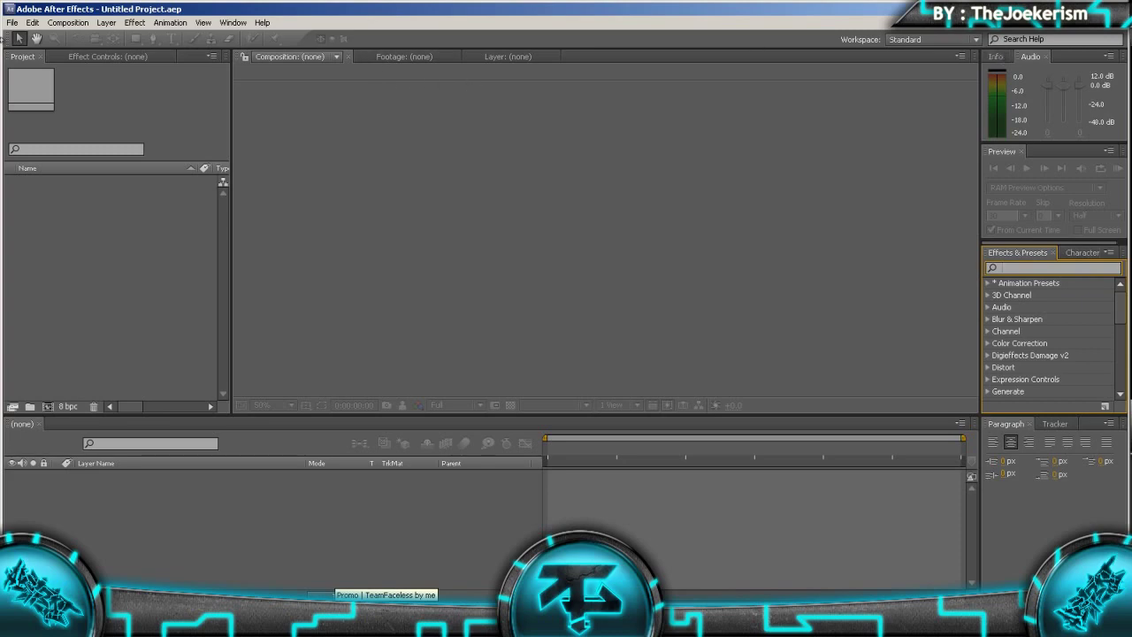
Import the Intro QuickTime movie from the Cinema 4D folder's Tutorials > Basic Intro Tutorial subfolder
double_click(154, 287)
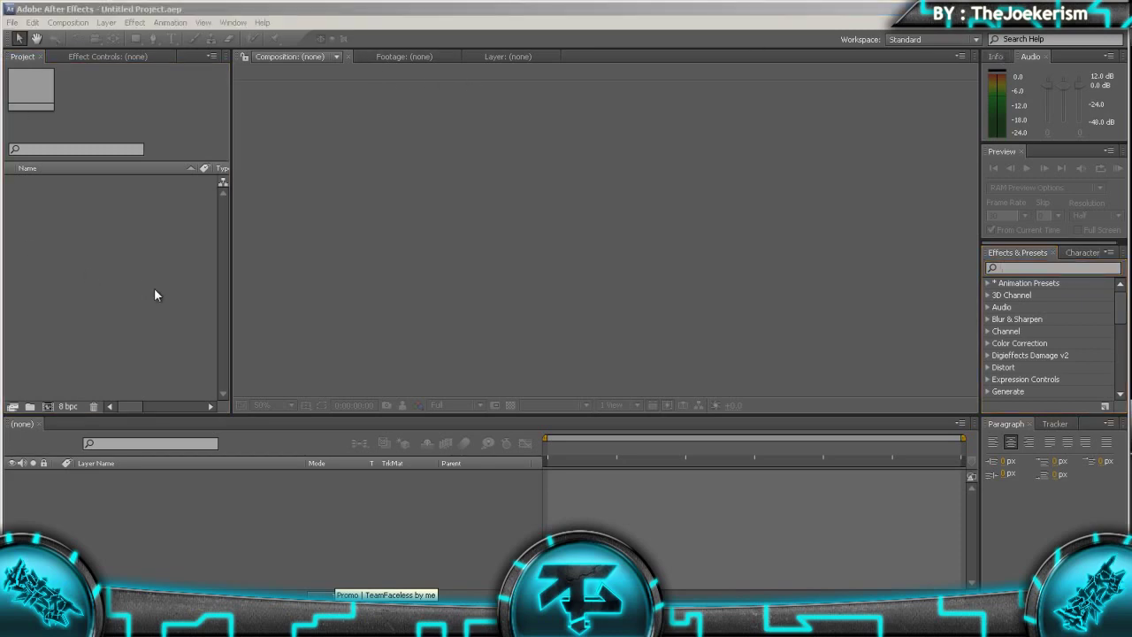
left_click(293, 66)
left_click(295, 67)
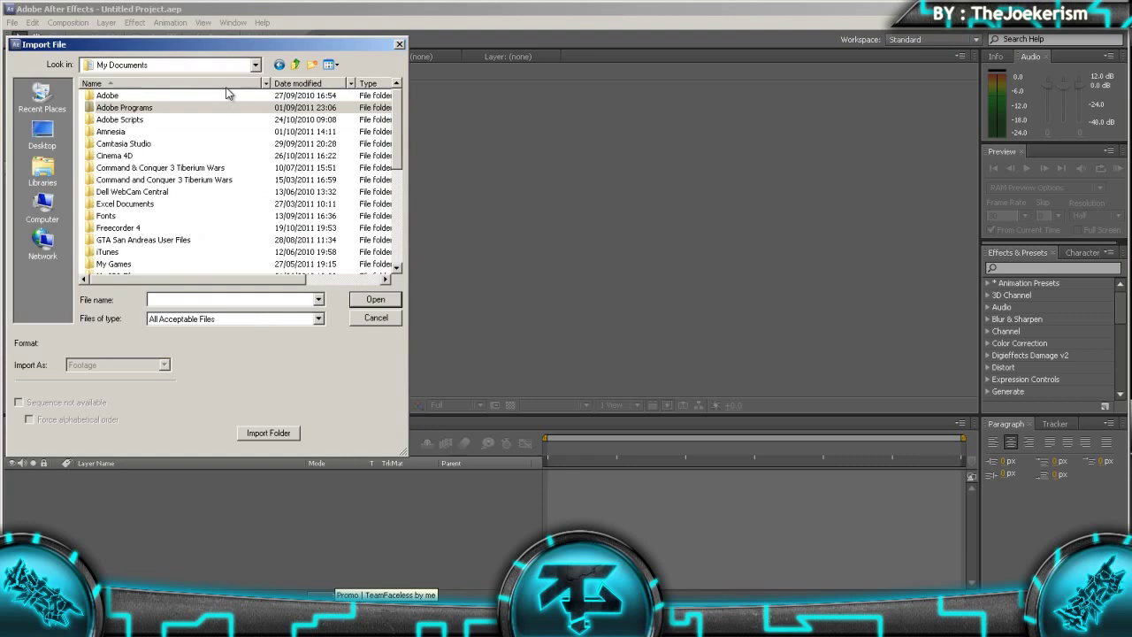
double_click(110, 155)
scroll(367, 216, "down", 10)
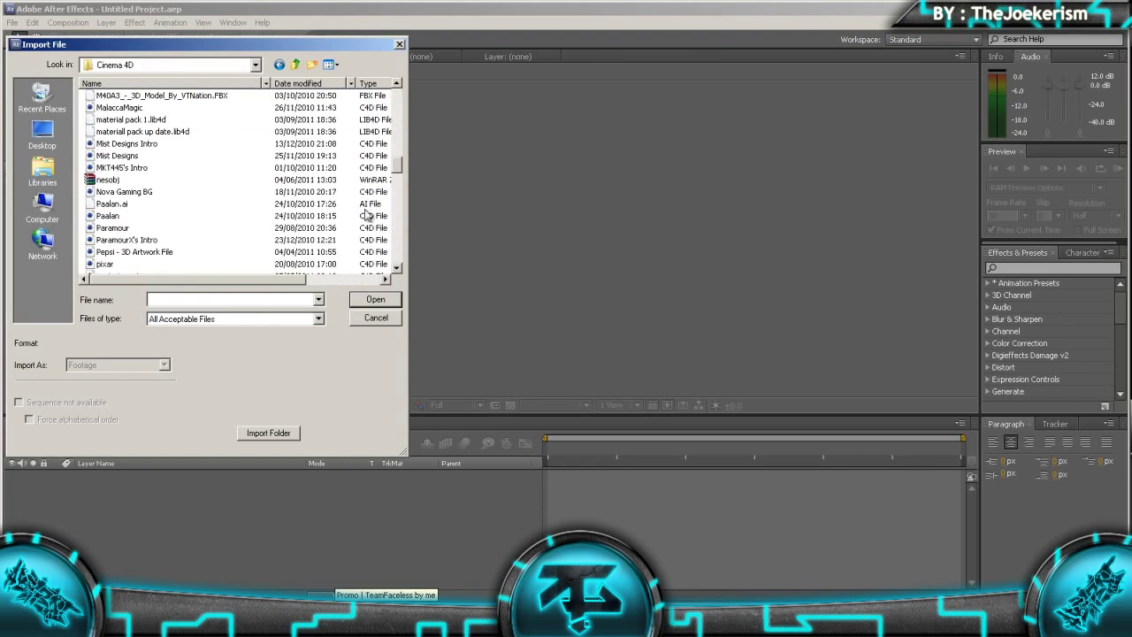
scroll(400, 172, "down", 5)
double_click(115, 239)
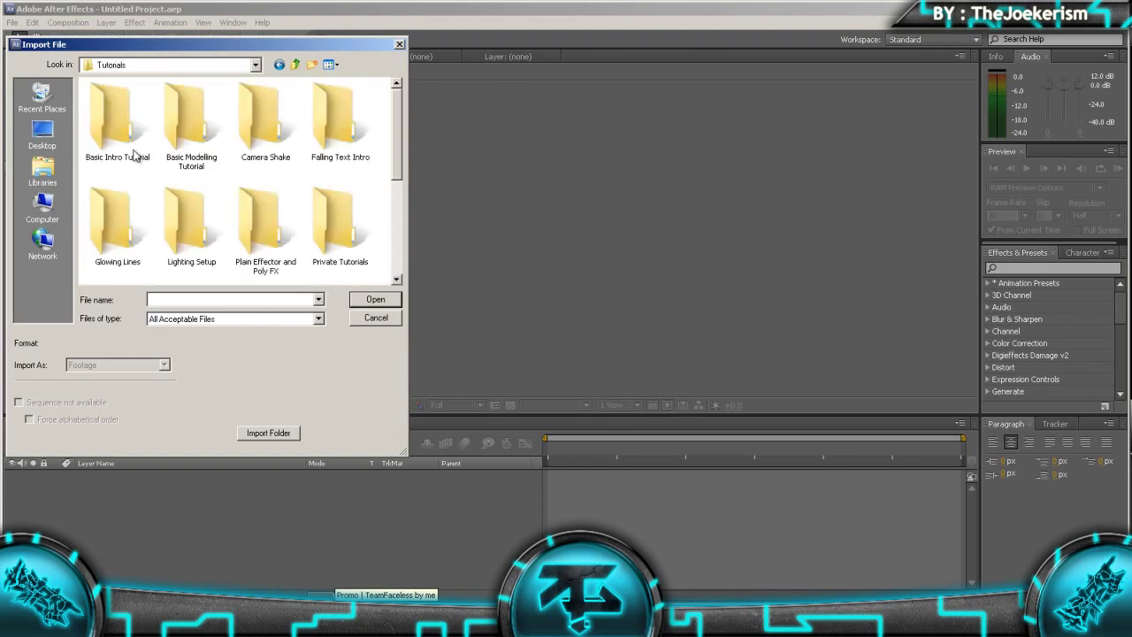
double_click(127, 116)
double_click(124, 228)
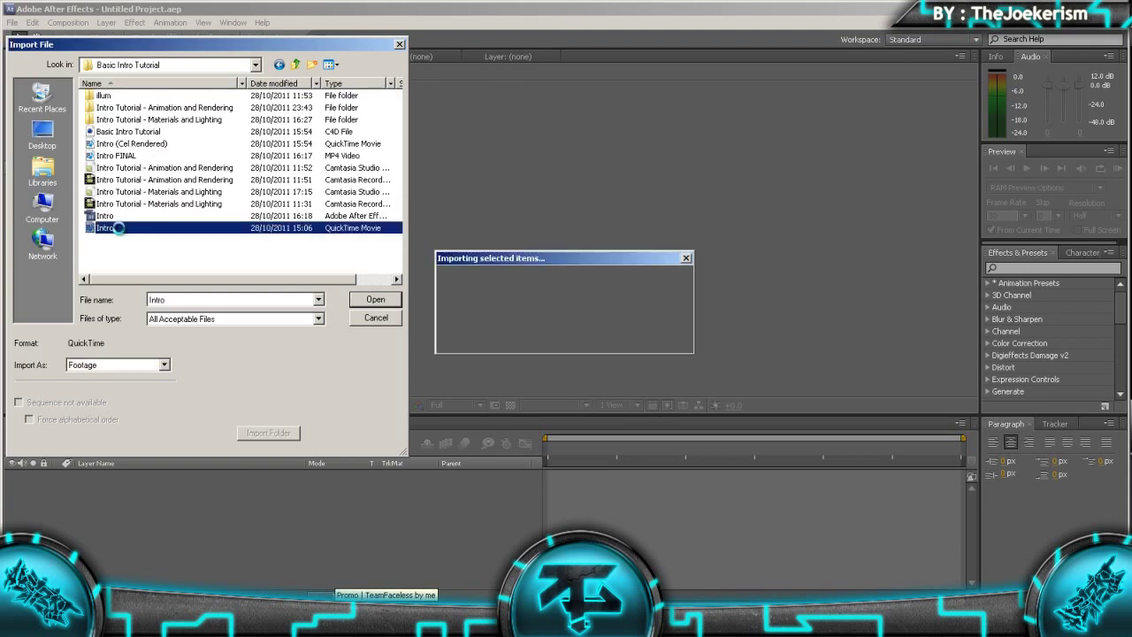
Create a composition from Intro.mov and move the current time to 0:00:03:01
left_click(196, 187)
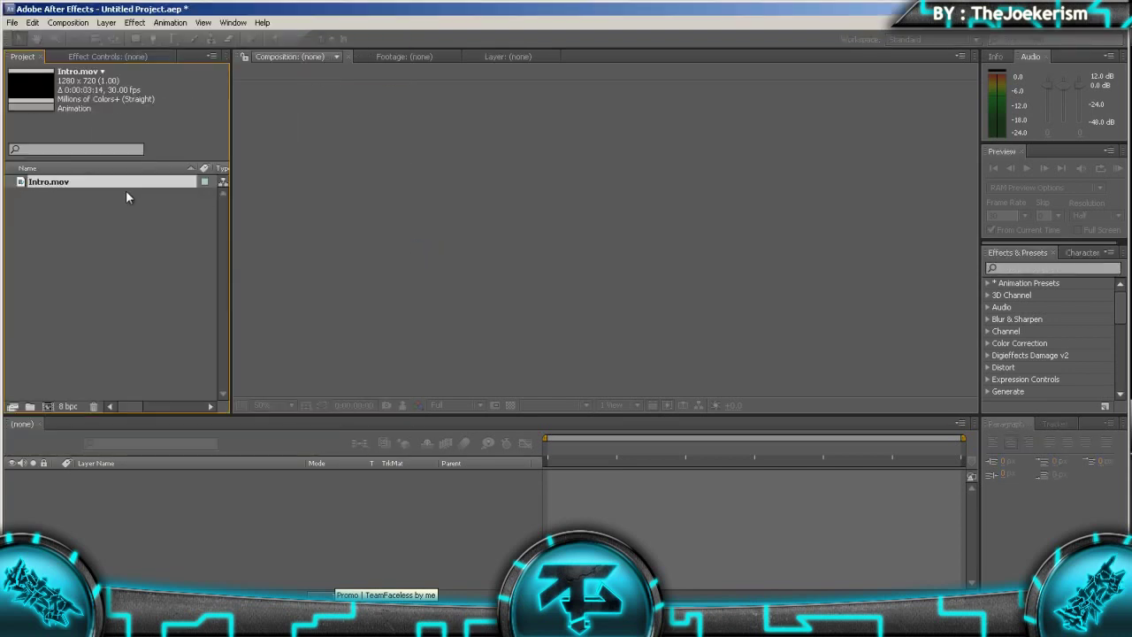
left_click_drag(209, 502, 209, 526)
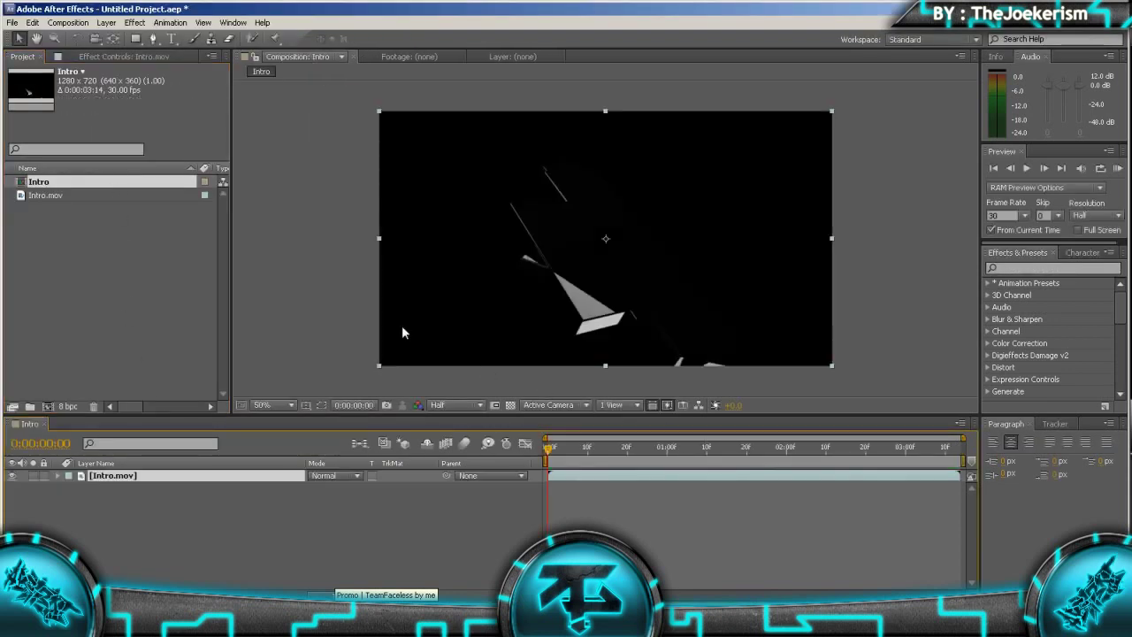
left_click(668, 448)
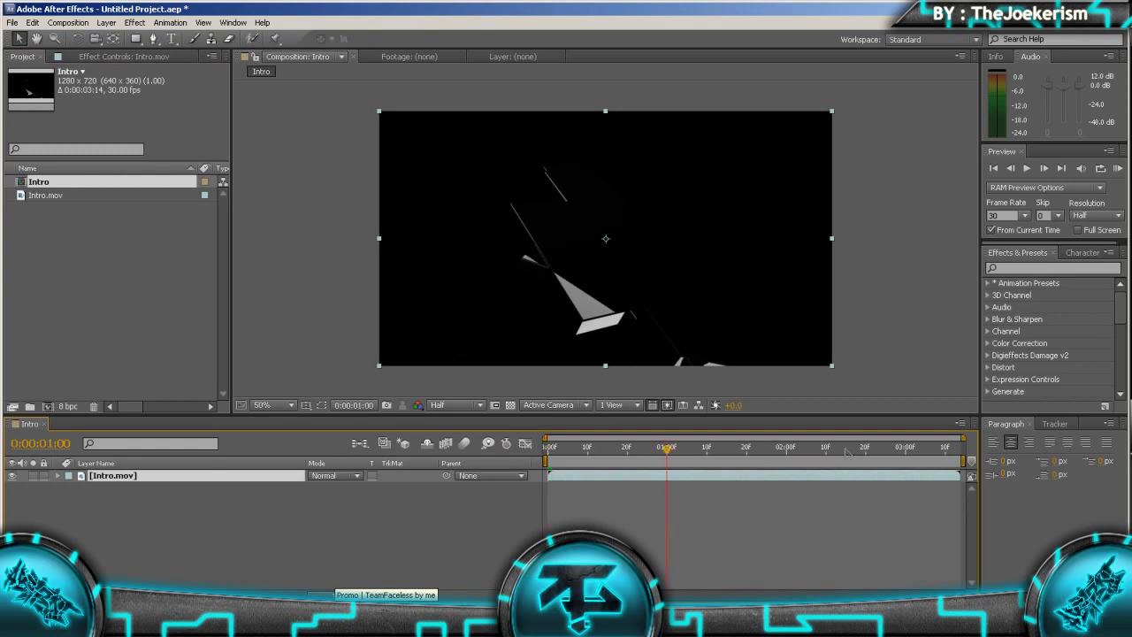
left_click_drag(846, 450, 909, 456)
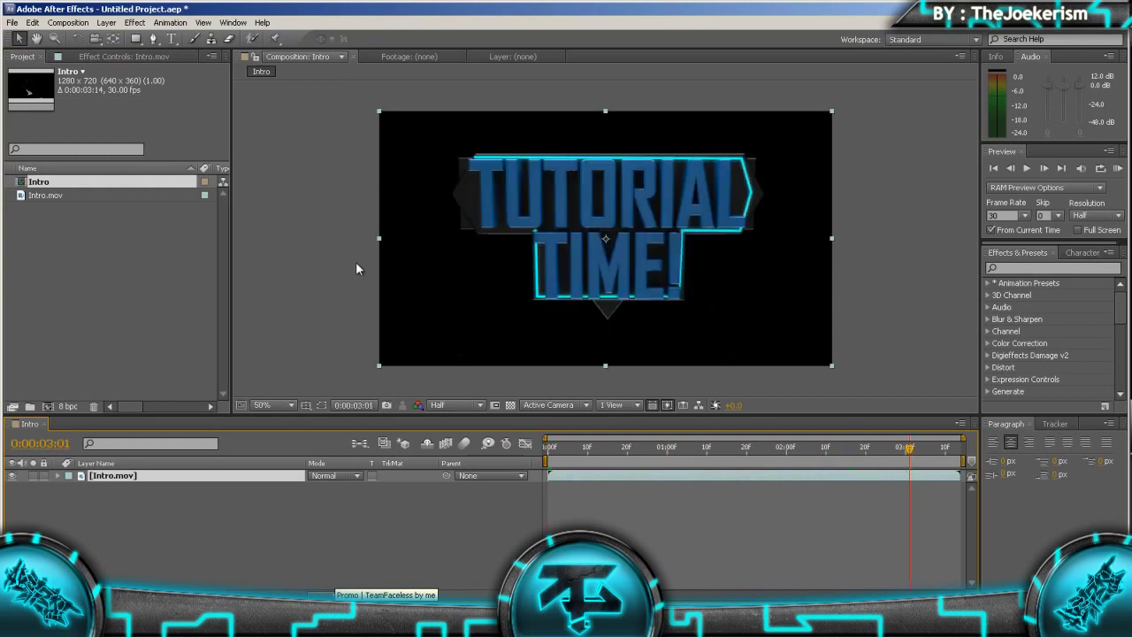
Add an adjustment layer above Intro.mov and apply the Magic Bullet Looks effect to it
left_click(106, 22)
mouse_move(110, 39)
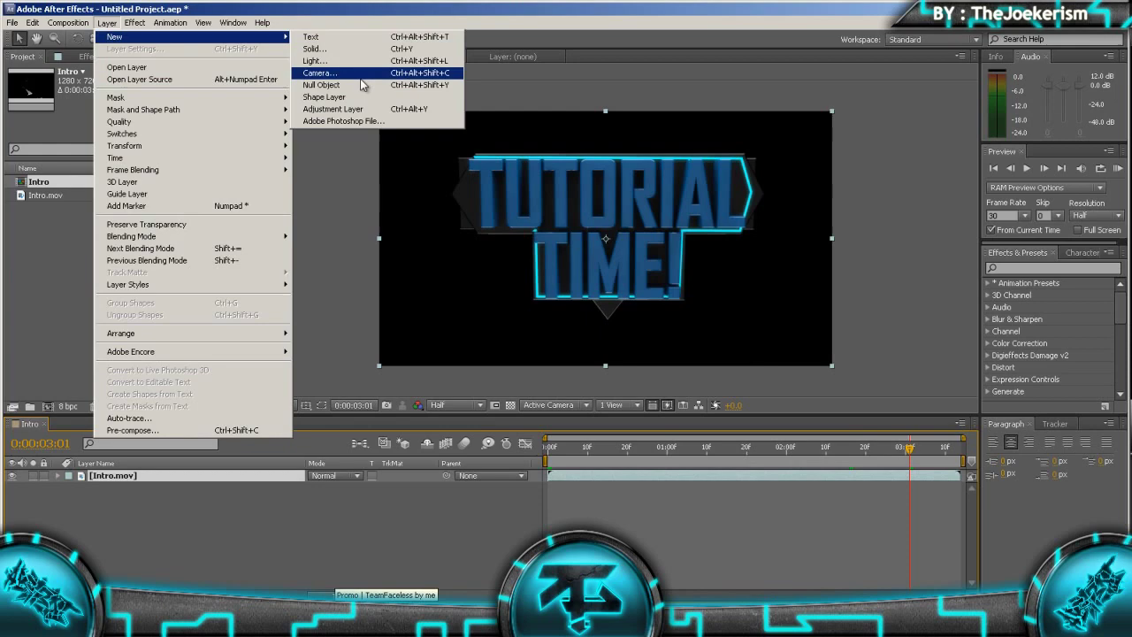
left_click(350, 111)
left_click(135, 22)
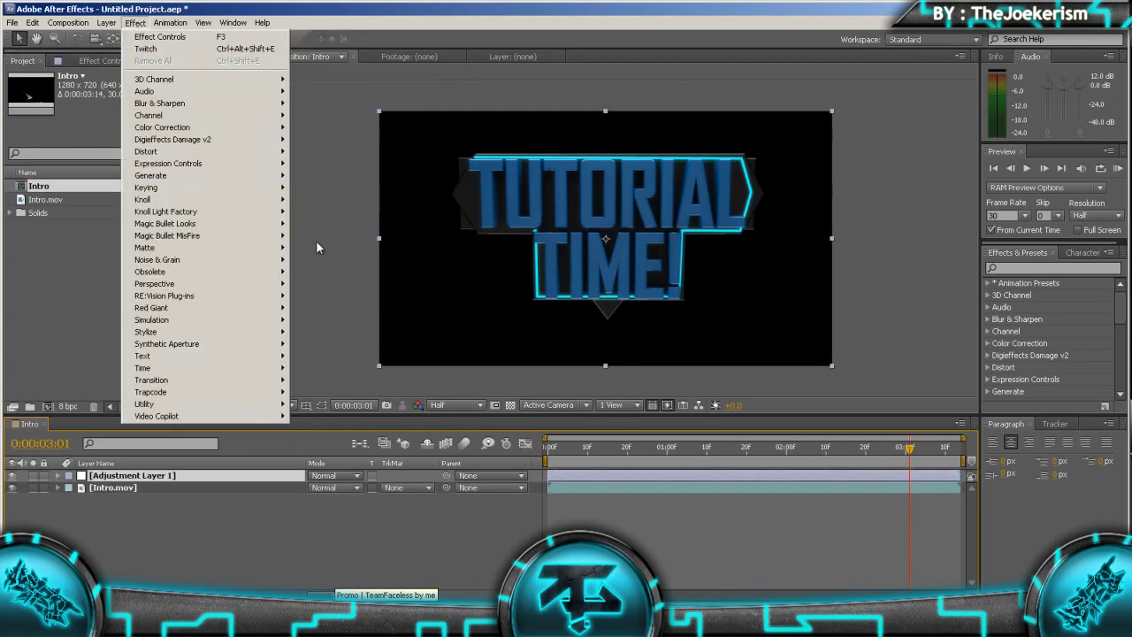
mouse_move(265, 225)
left_click(311, 225)
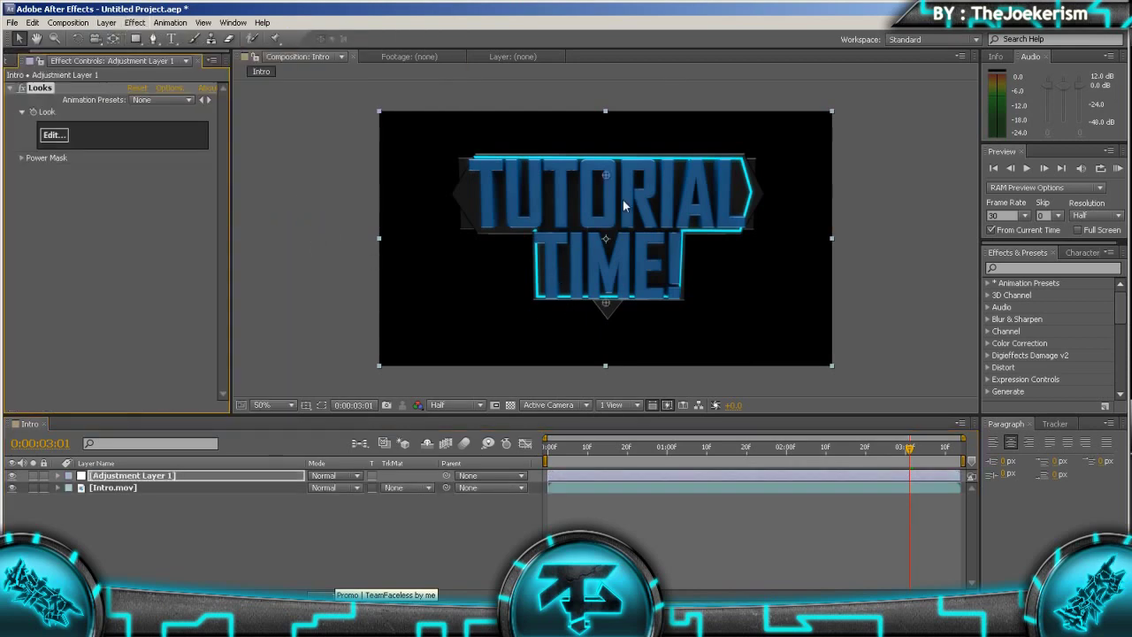
Open the Looks effect's editor and choose the Punchy look from the Music Videos presets
left_click(53, 134)
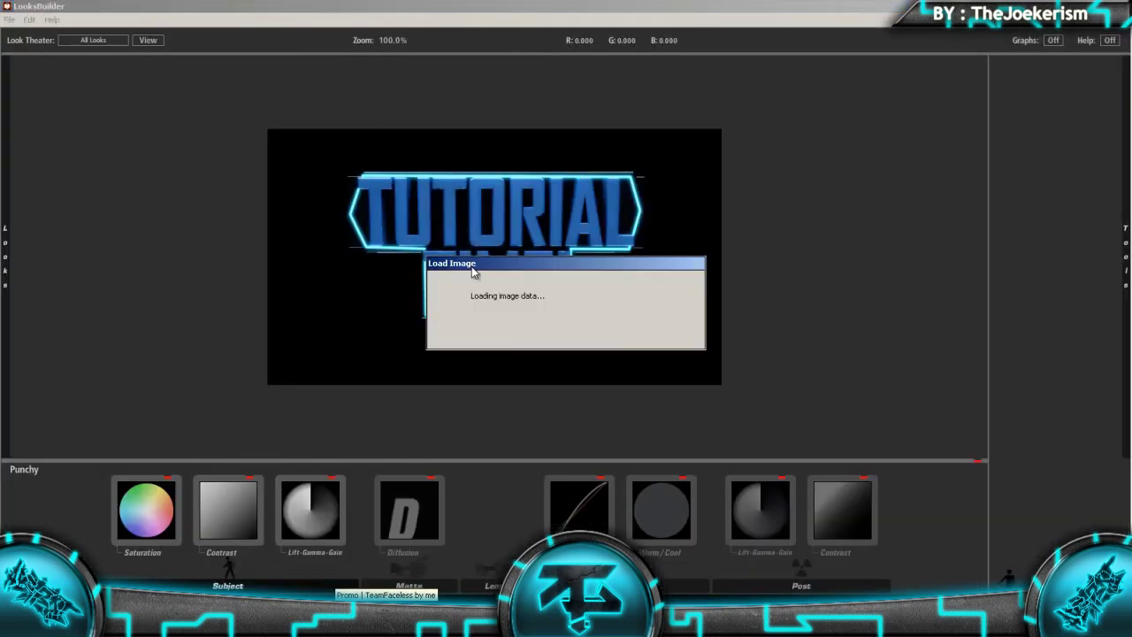
mouse_move(5, 297)
scroll(381, 319, "down", 2)
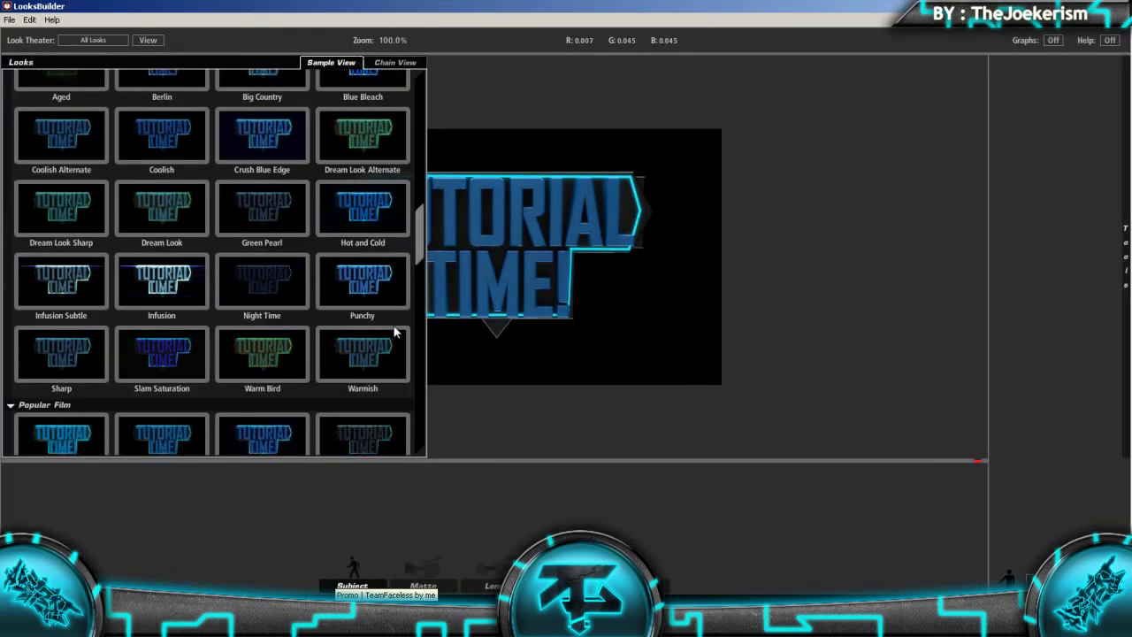
scroll(387, 324, "down", 2)
scroll(389, 219, "up", 1)
left_click(385, 219)
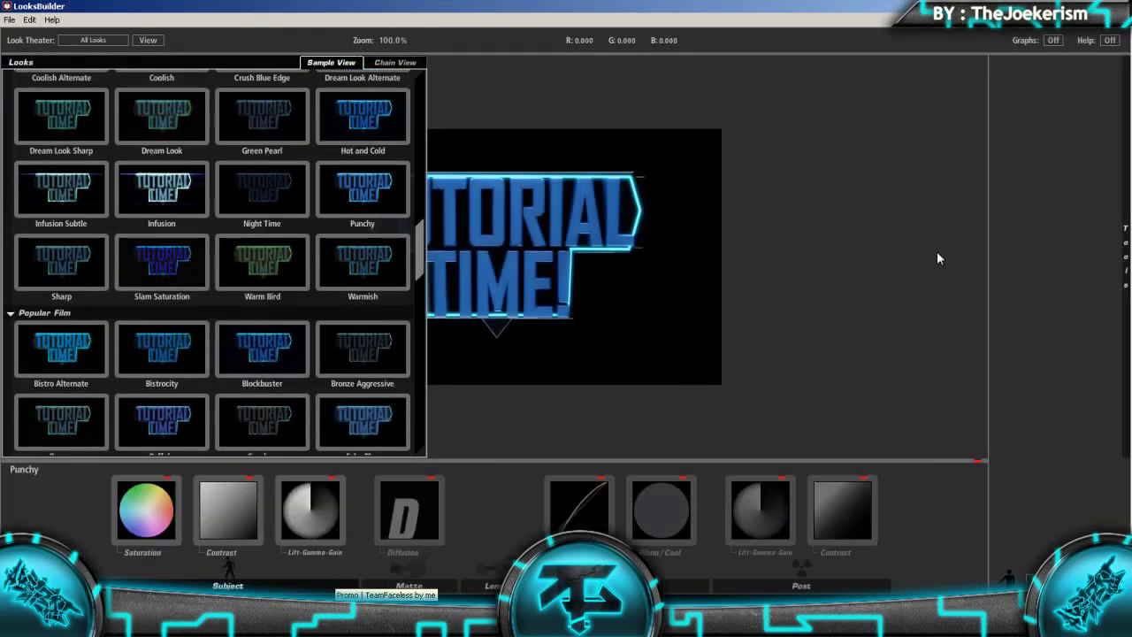
Try out other preset looks on the title, including Hot and Cold, Curahee and Blockbuster
mouse_move(4, 297)
scroll(385, 199, "up", 1)
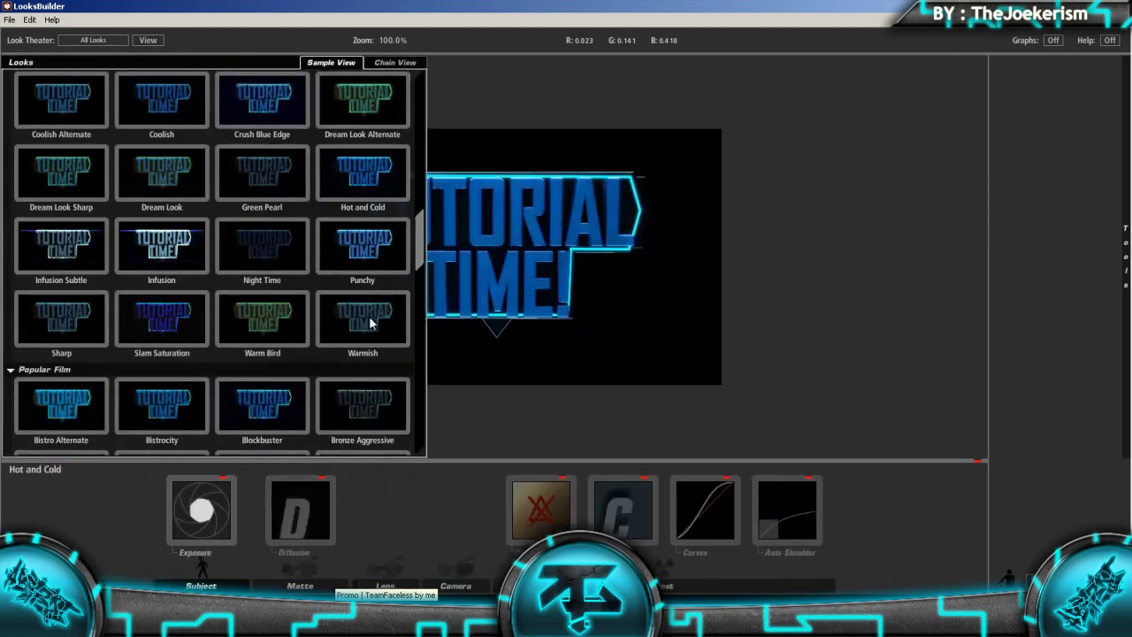
scroll(310, 331, "down", 2)
scroll(222, 375, "down", 2)
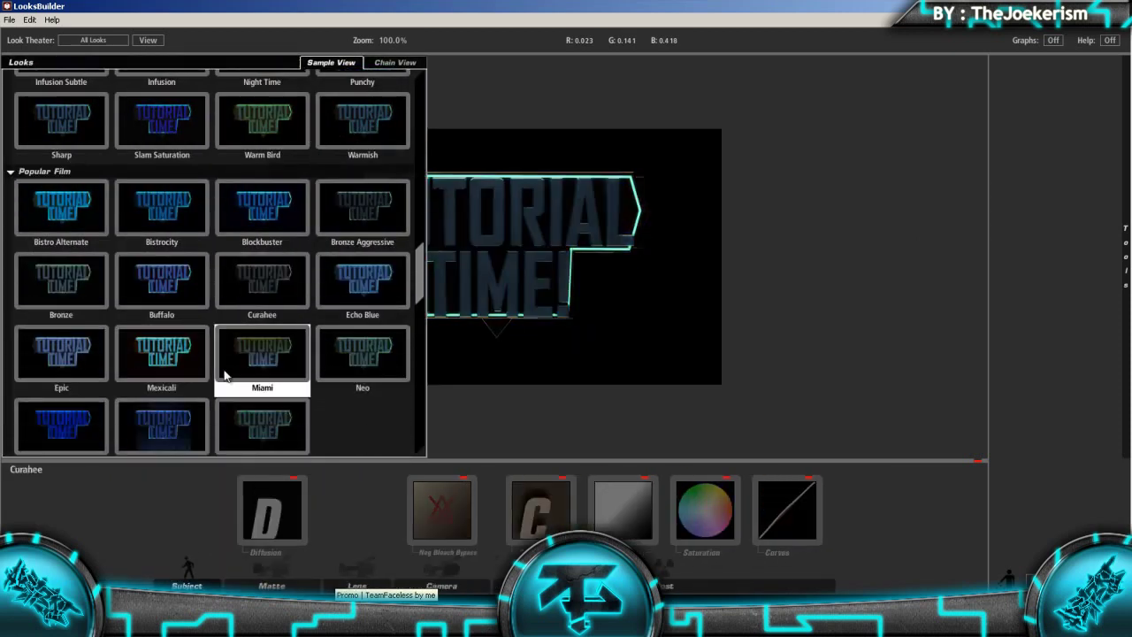
scroll(274, 358, "down", 2)
scroll(279, 351, "up", 15)
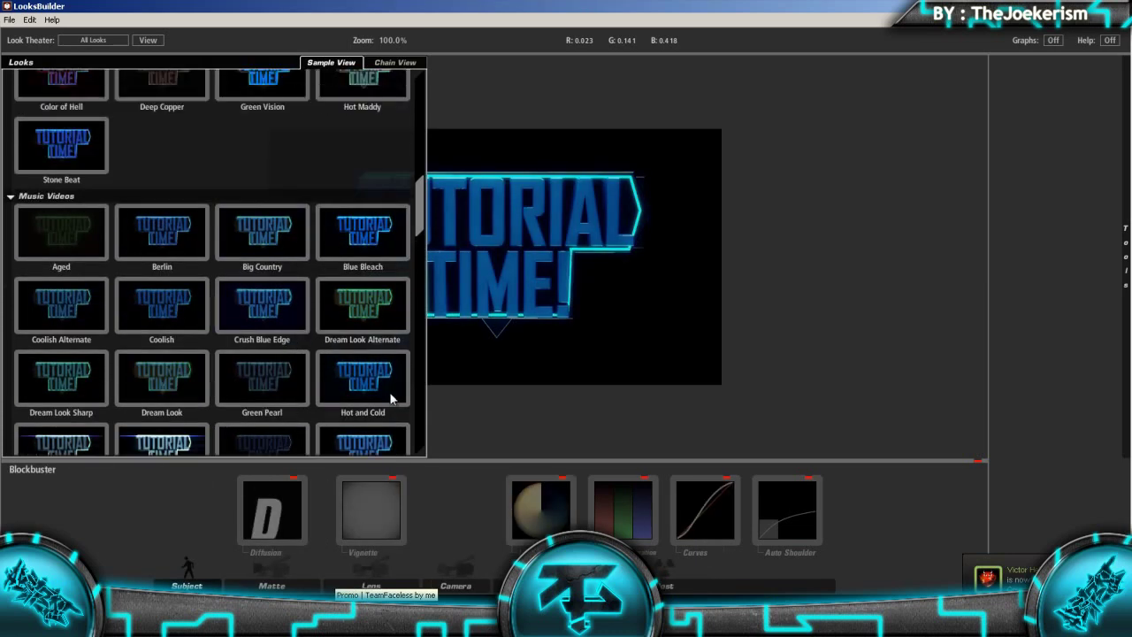
scroll(390, 398, "down", 1)
Choose the Punchy look again and accept it for the adjustment layer
left_click(390, 399)
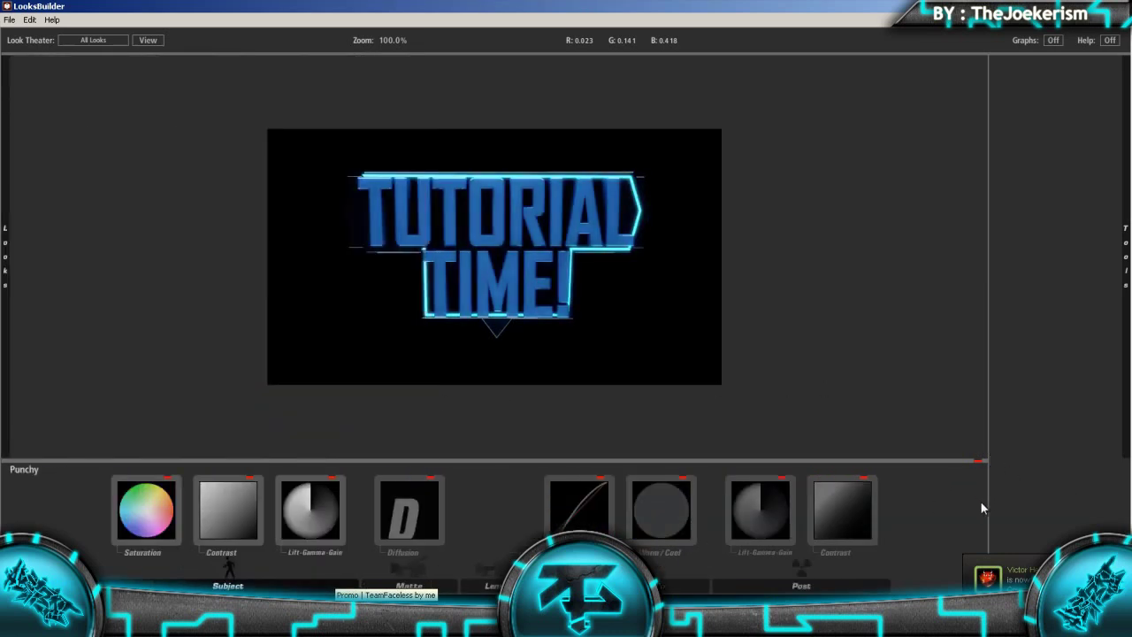
scroll(238, 306, "up", 1)
scroll(482, 242, "down", 1)
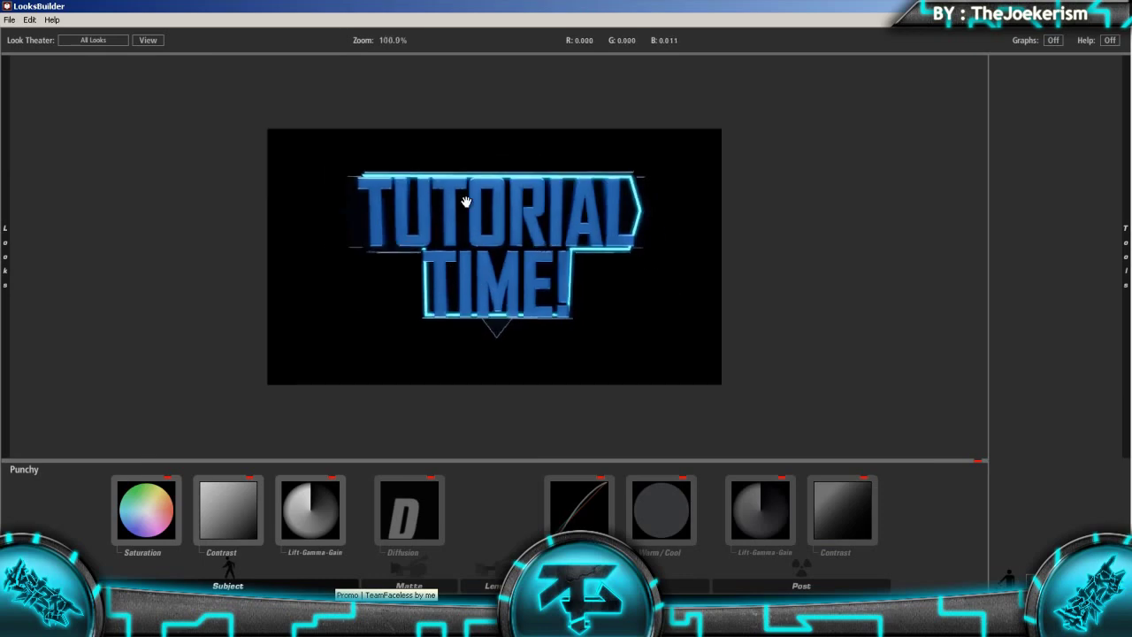
key("Return")
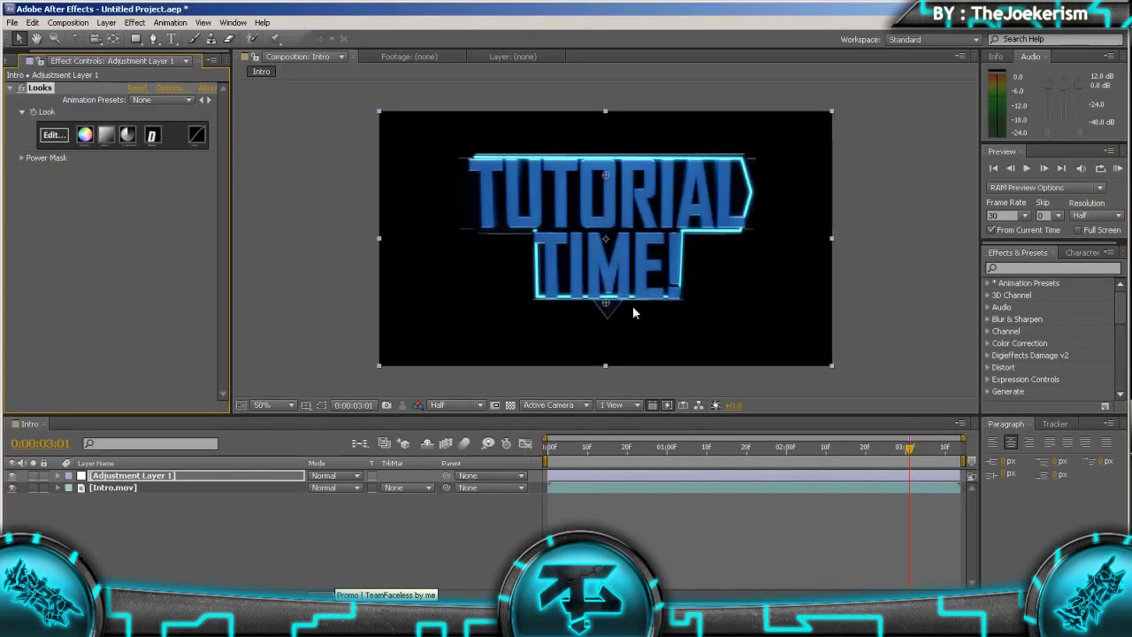
Set the adjustment layer's opacity to 75% and move the current time to 0:00:02:20
key("t")
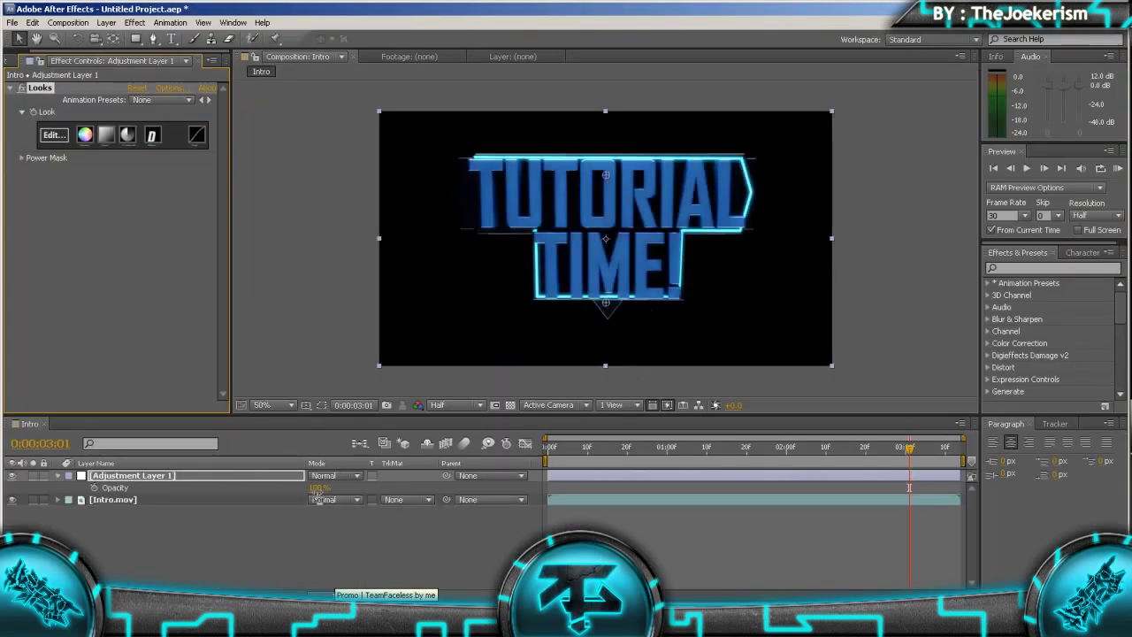
key("Return")
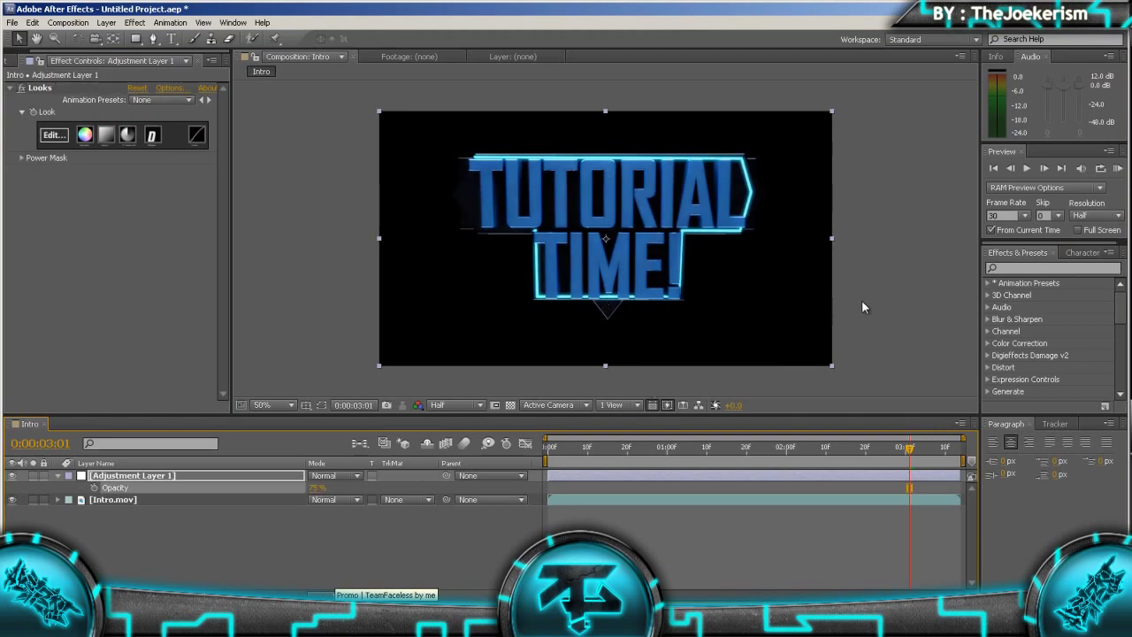
left_click(864, 303)
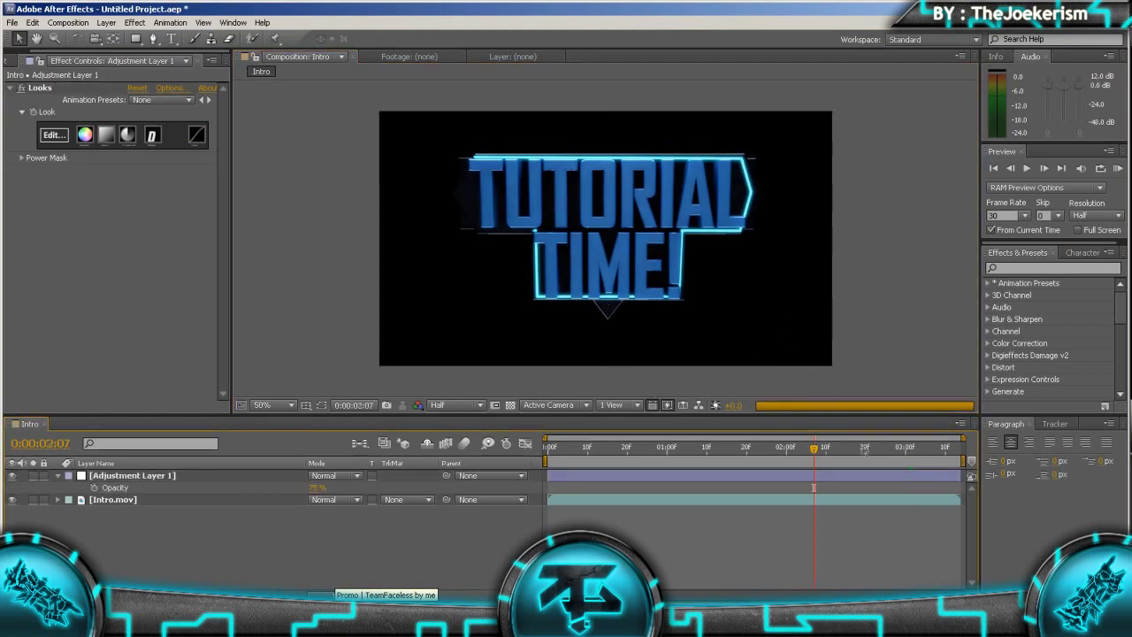
left_click(710, 453)
left_click_drag(686, 453, 866, 455)
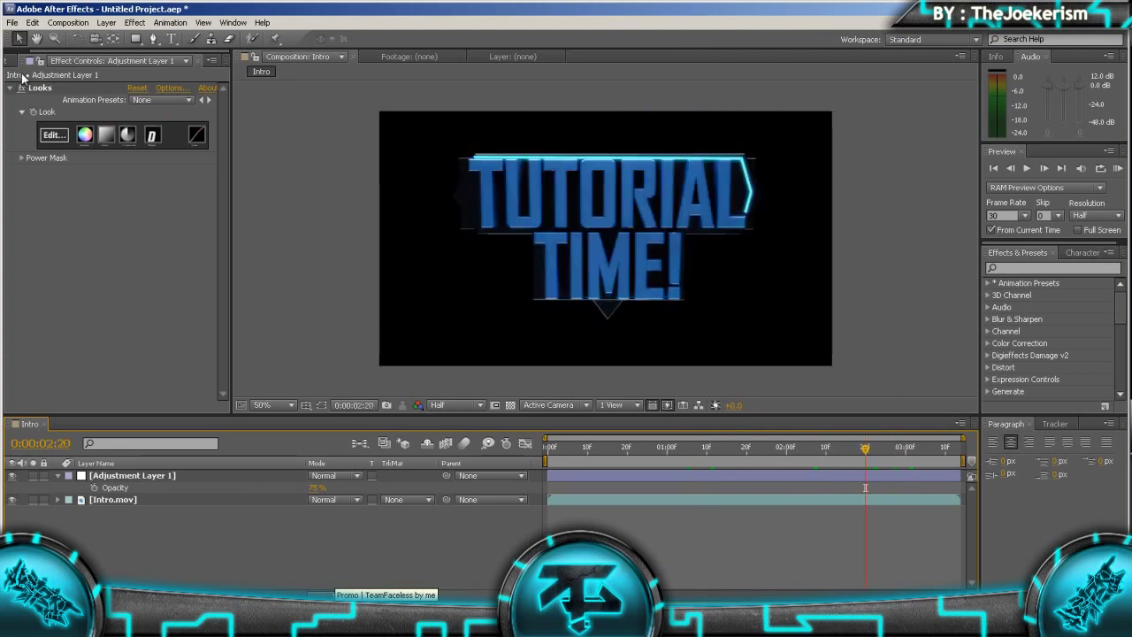
Import the carbon texture JPG from the Textures folder under Adobe Programs > Photoshop
left_click(8, 59)
double_click(117, 306)
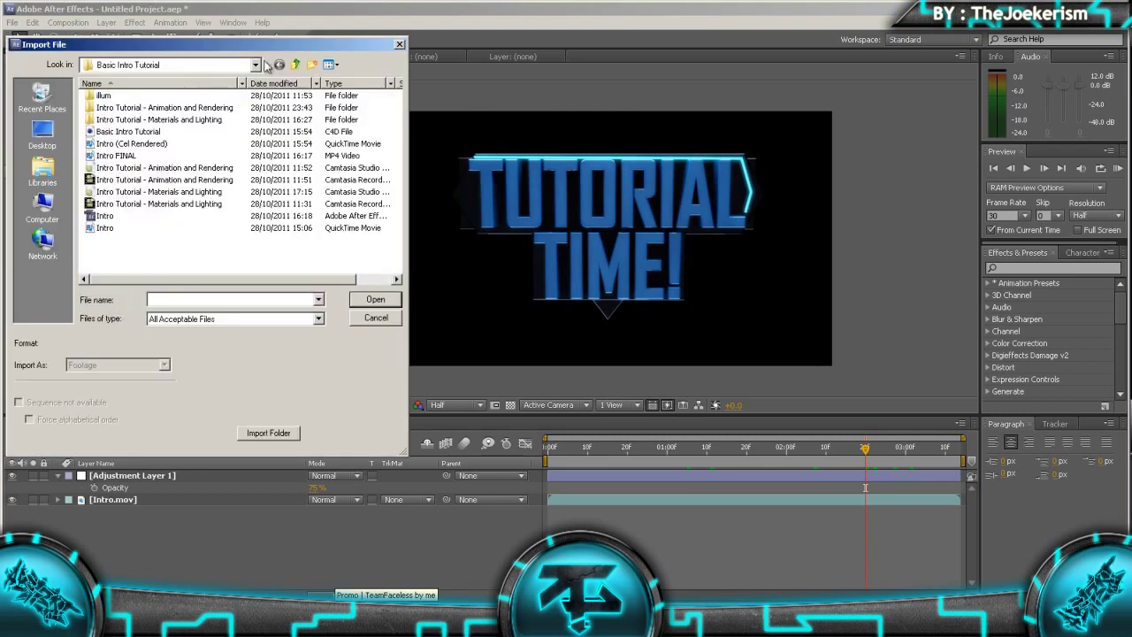
left_click(301, 65)
left_click(301, 65)
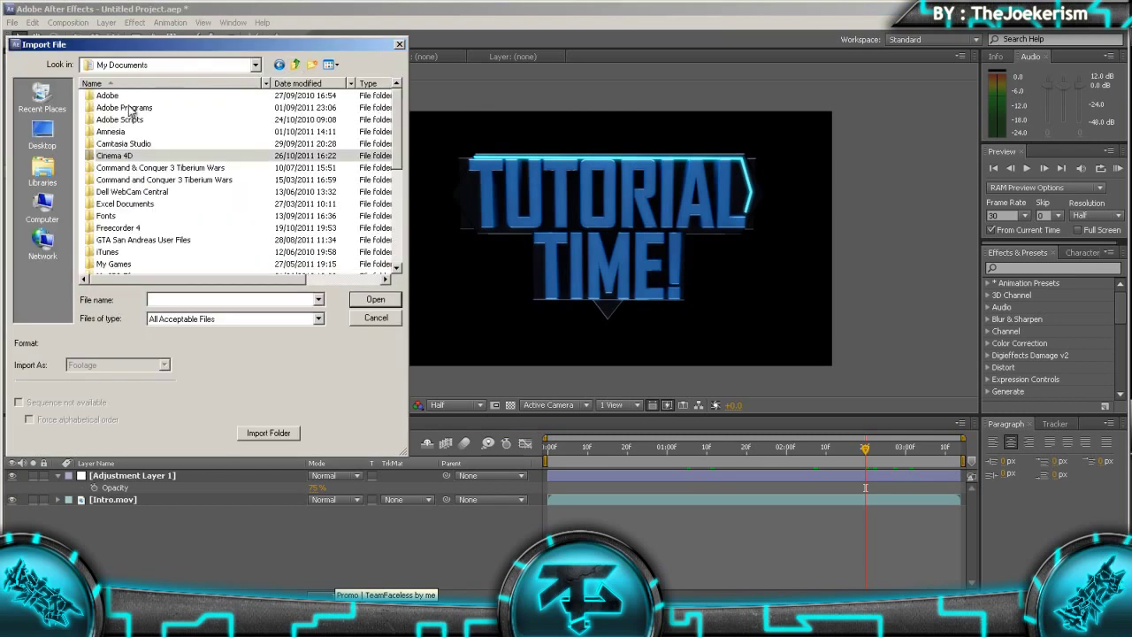
double_click(133, 106)
double_click(115, 120)
scroll(124, 215, "down", 3)
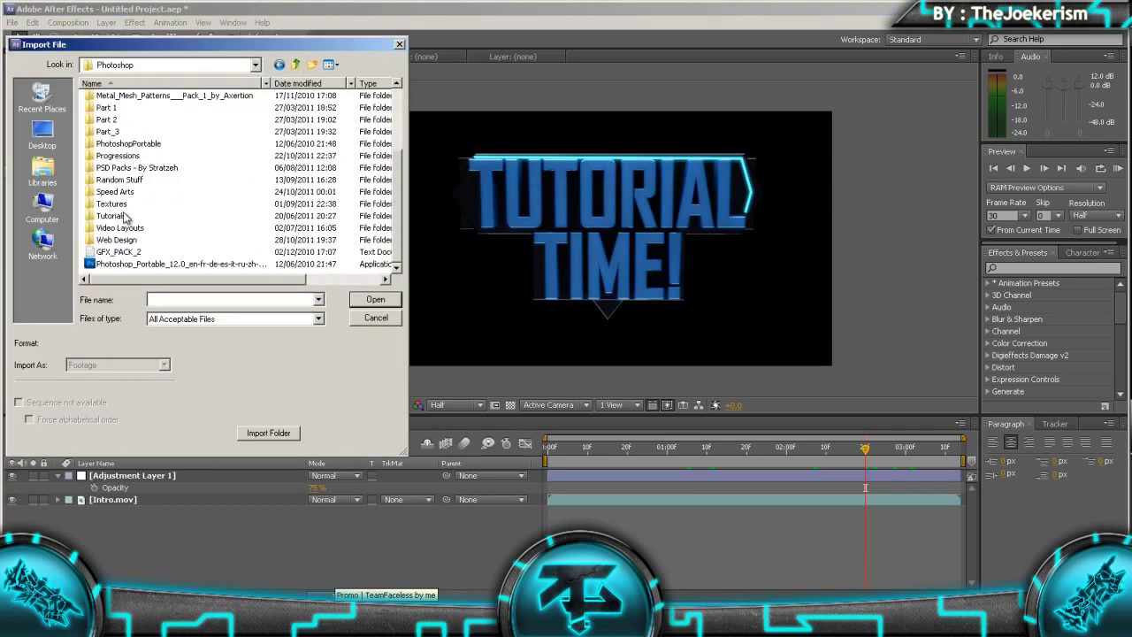
double_click(113, 205)
scroll(210, 177, "down", 1)
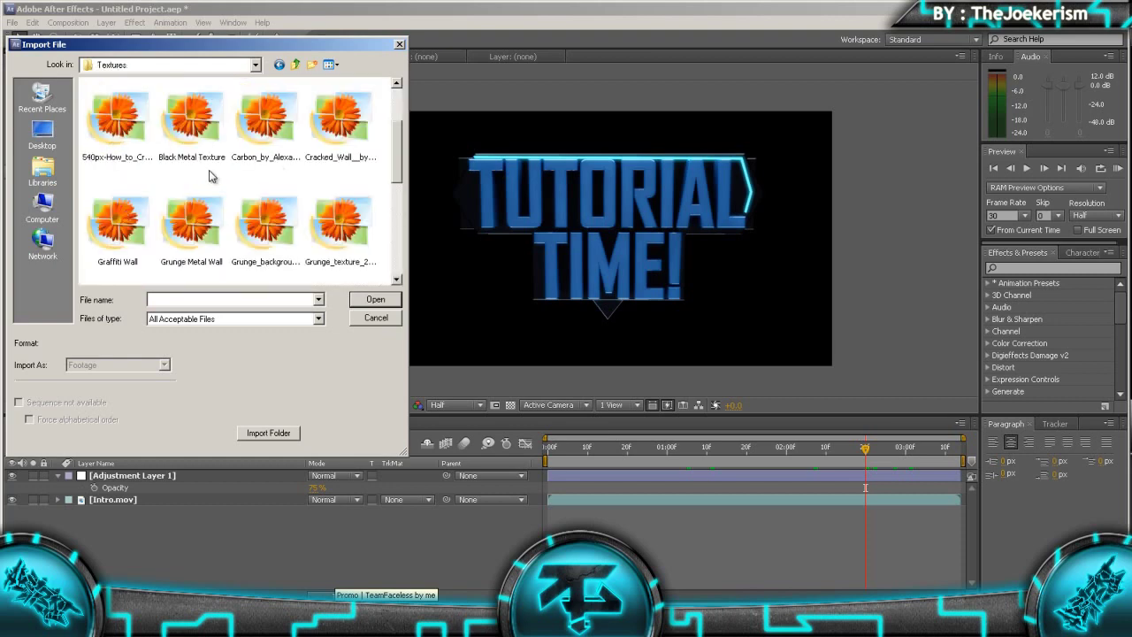
left_click(265, 152)
double_click(265, 153)
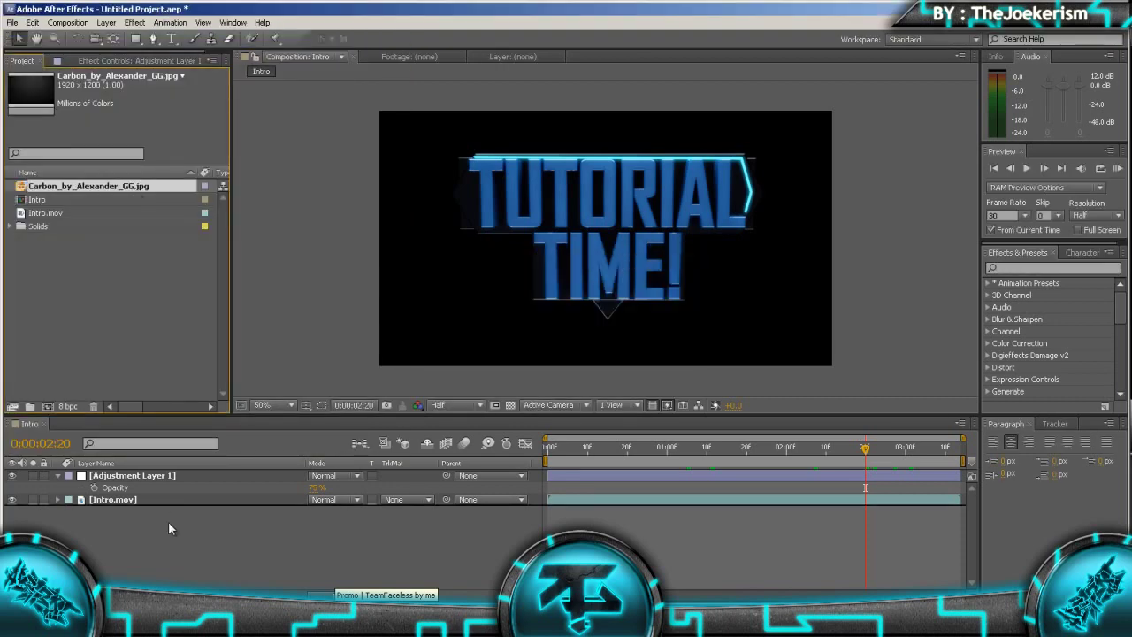
Place the carbon texture between the adjustment layer and Intro.mov and set its blending mode to Screen
left_click_drag(151, 490, 146, 485)
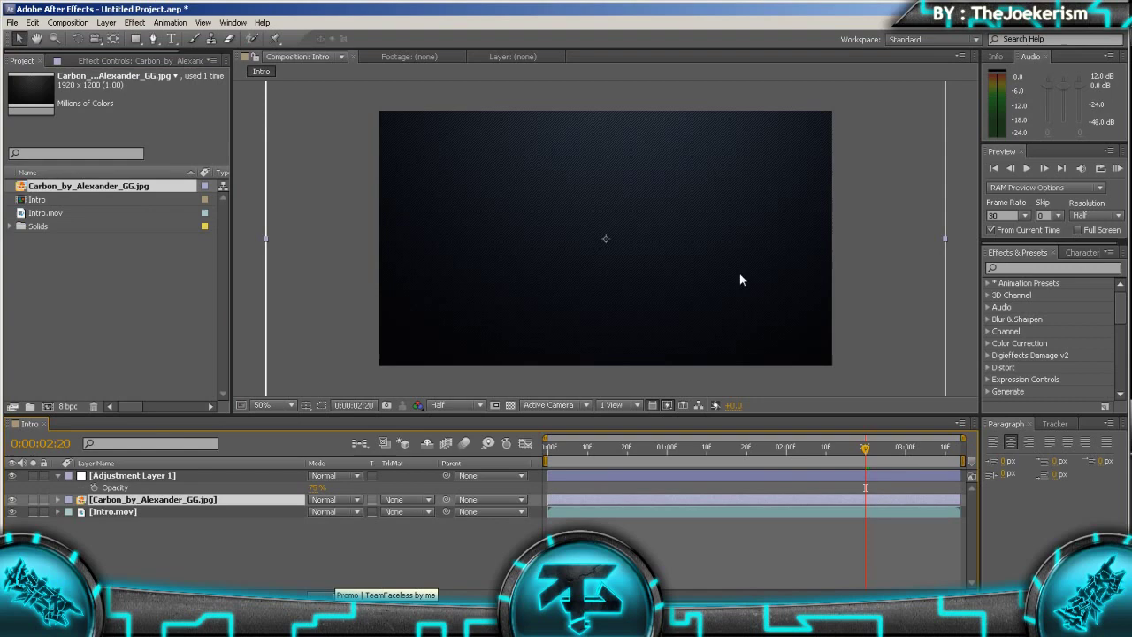
left_click(358, 362)
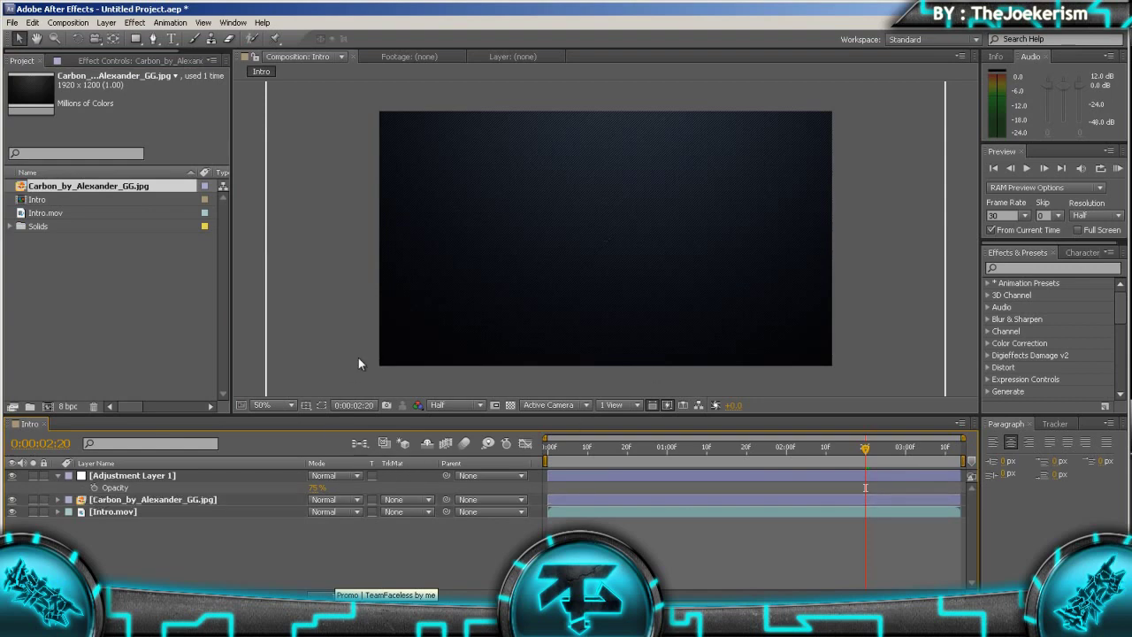
left_click(341, 502)
left_click(380, 251)
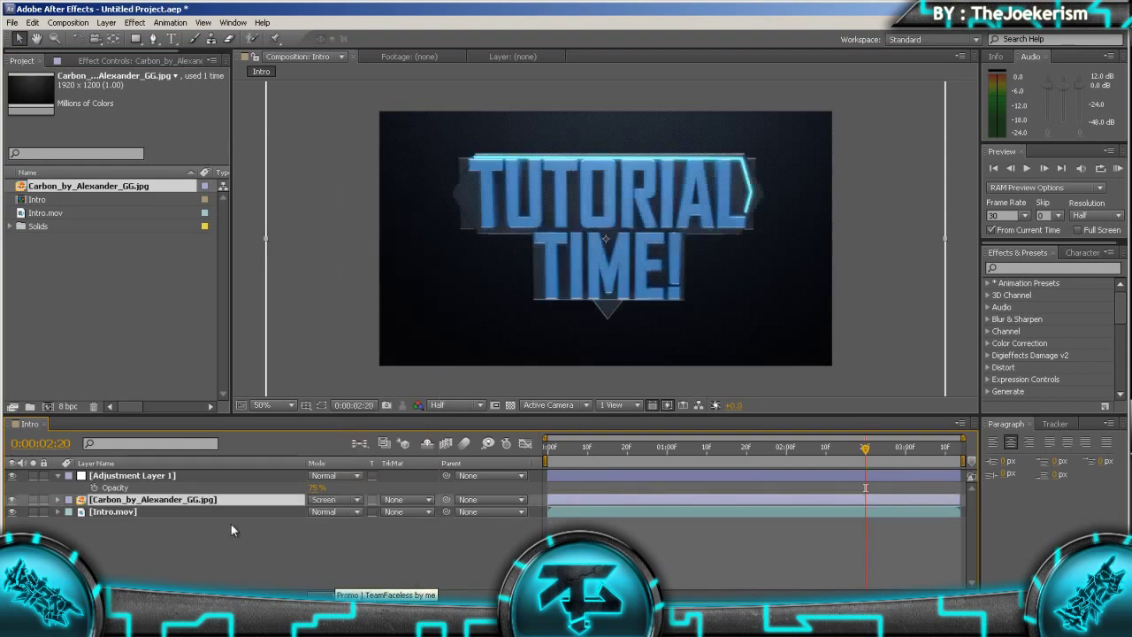
Set the carbon texture layer's opacity to 25%
key("t")
left_click(316, 512)
type("25")
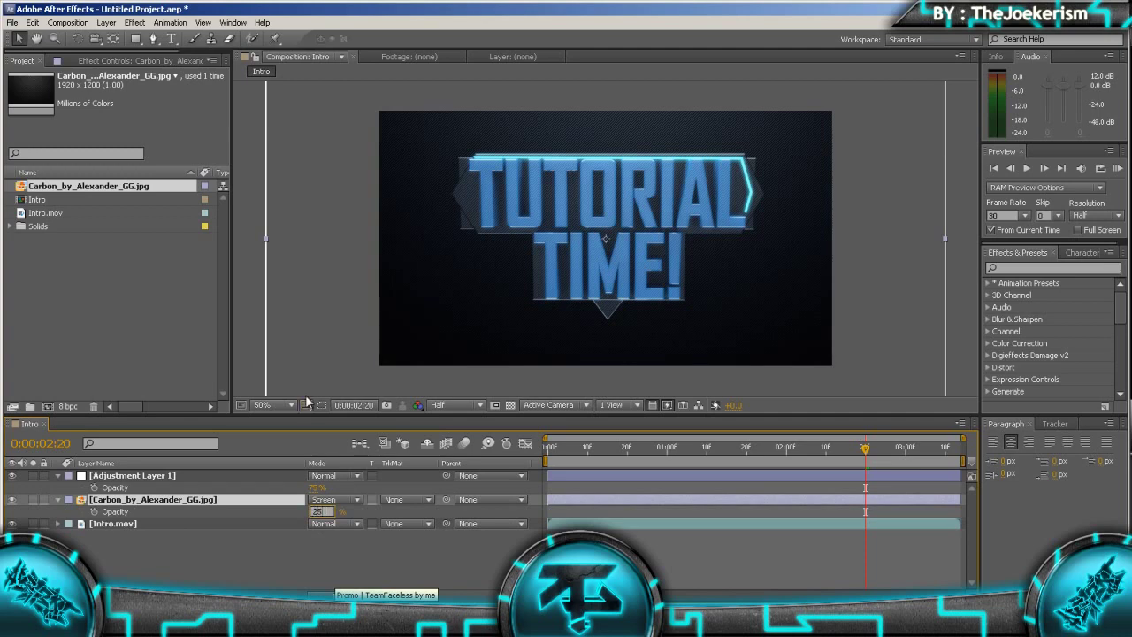
left_click(306, 355)
Inspect the title at 100% zoom in full resolution, then restore the 50% zoom and half resolution
key("period")
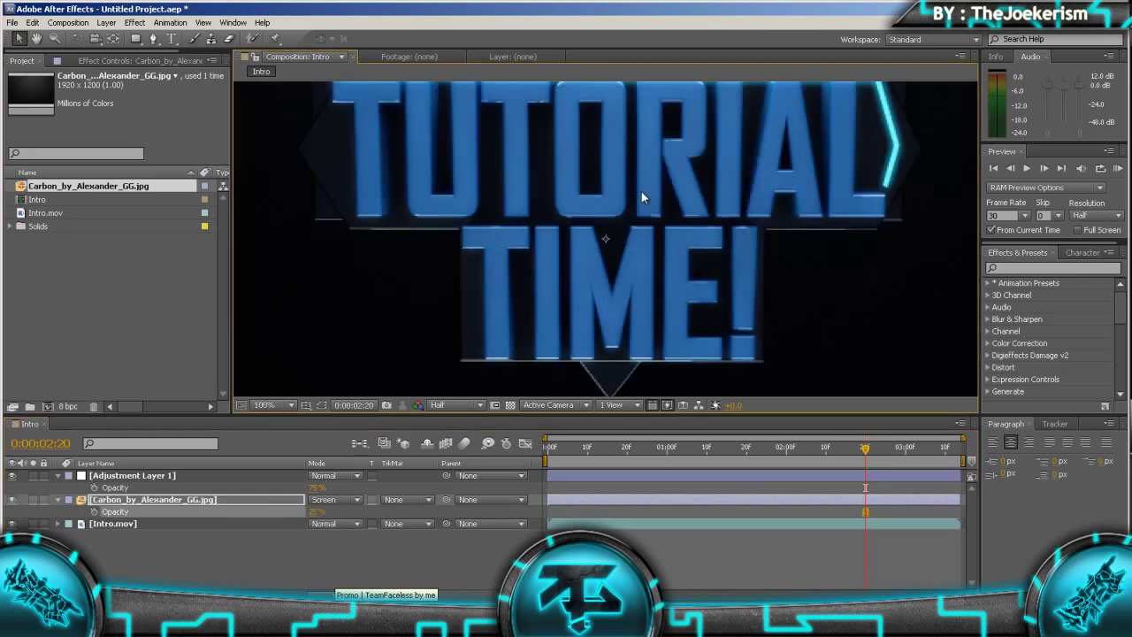
left_click(454, 403)
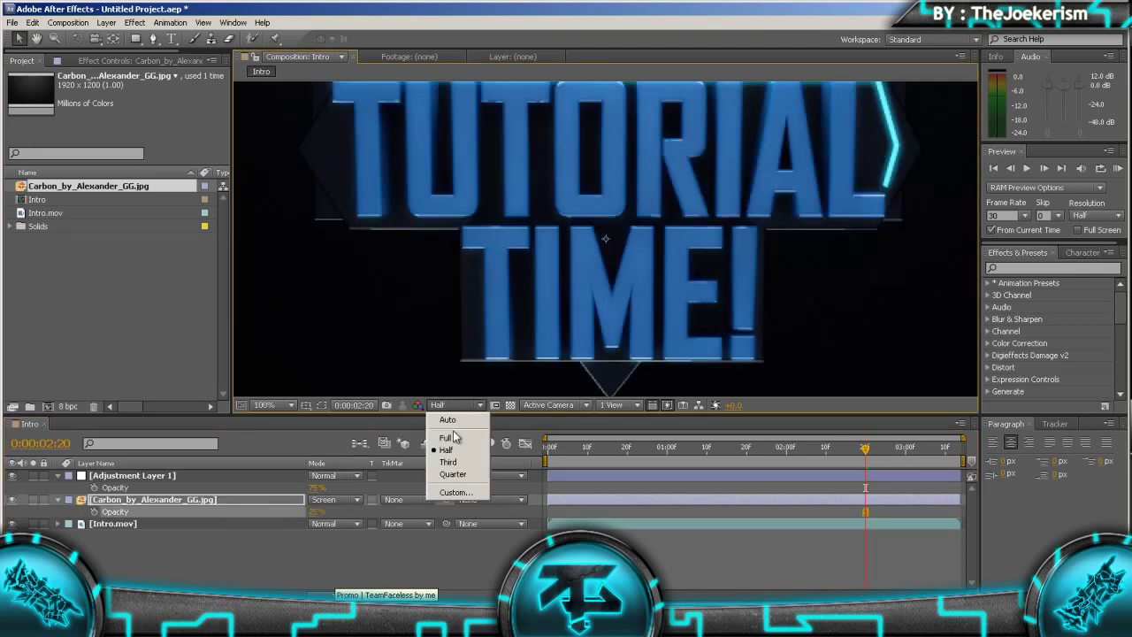
left_click(457, 434)
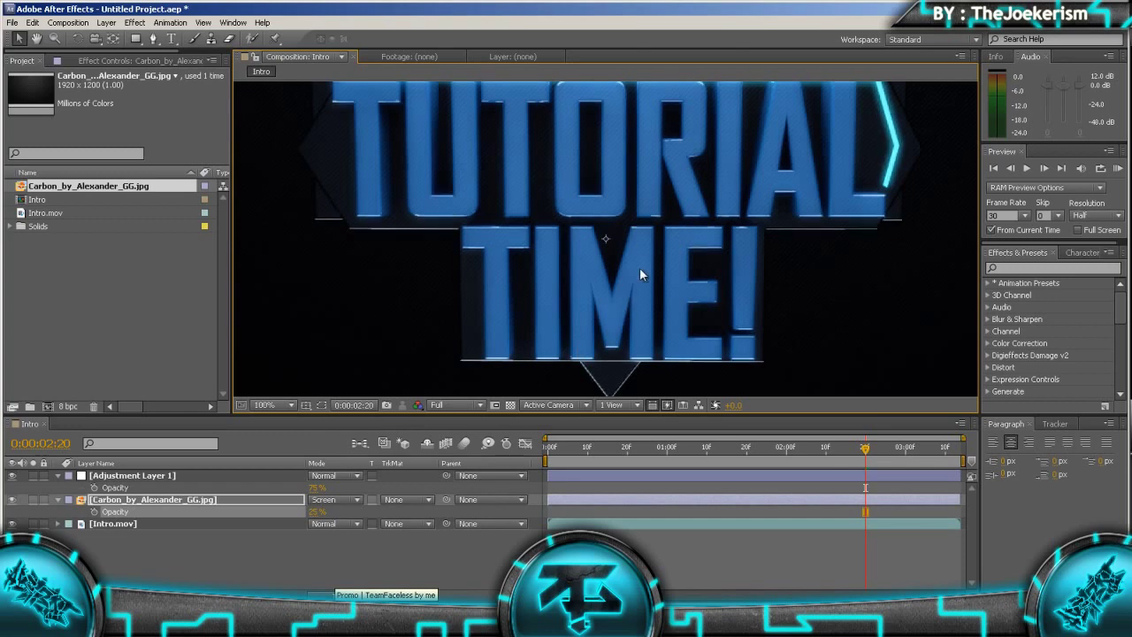
key("comma")
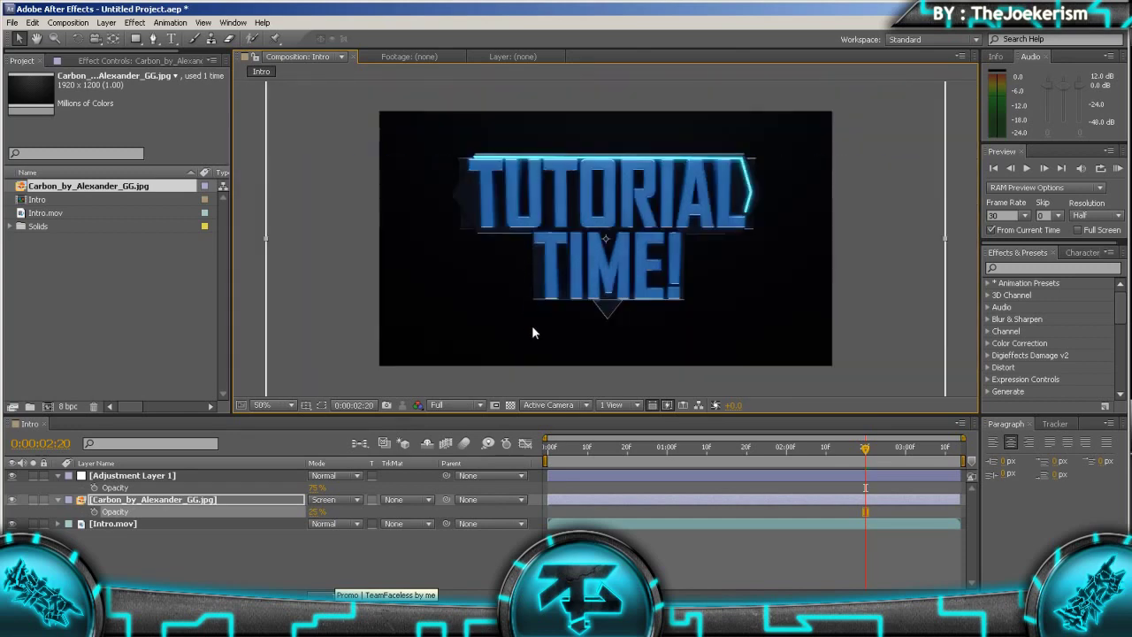
left_click(451, 405)
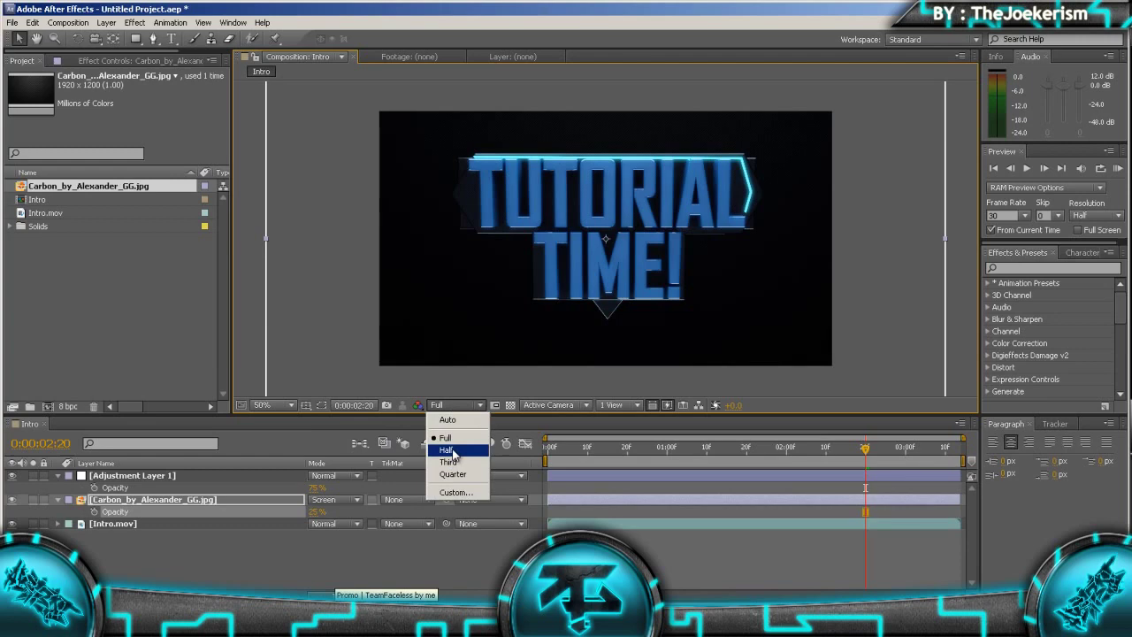
left_click(456, 446)
Move the current time to 0:00:02:27 and create a black 1280 x 720 px solid directly beneath the adjustment layer
left_click_drag(866, 466, 671, 462)
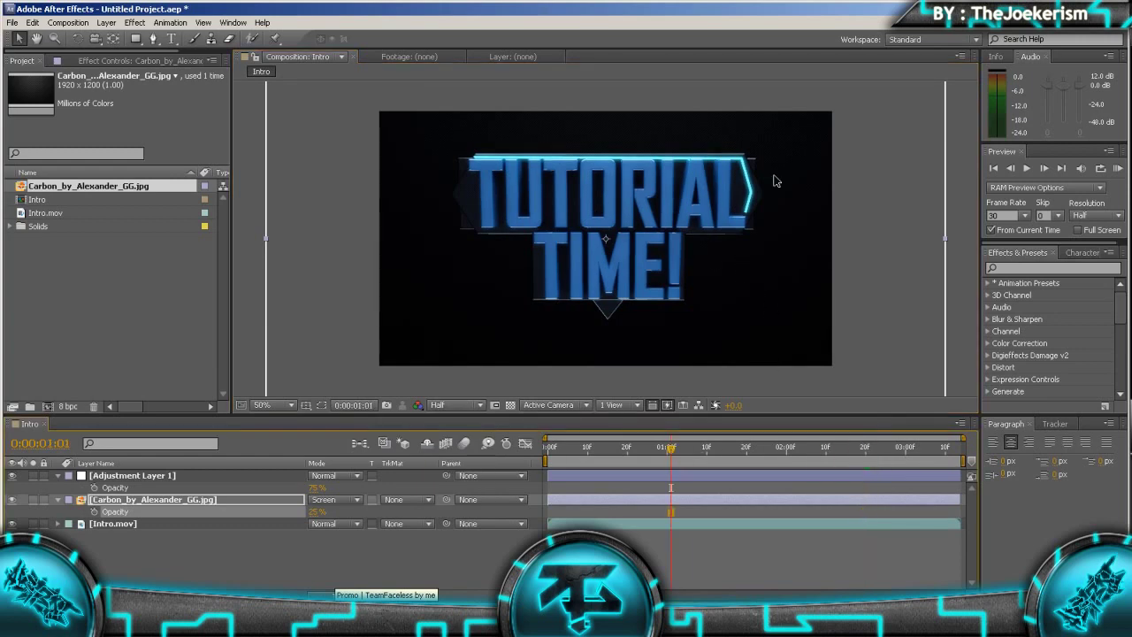
left_click_drag(838, 449, 894, 448)
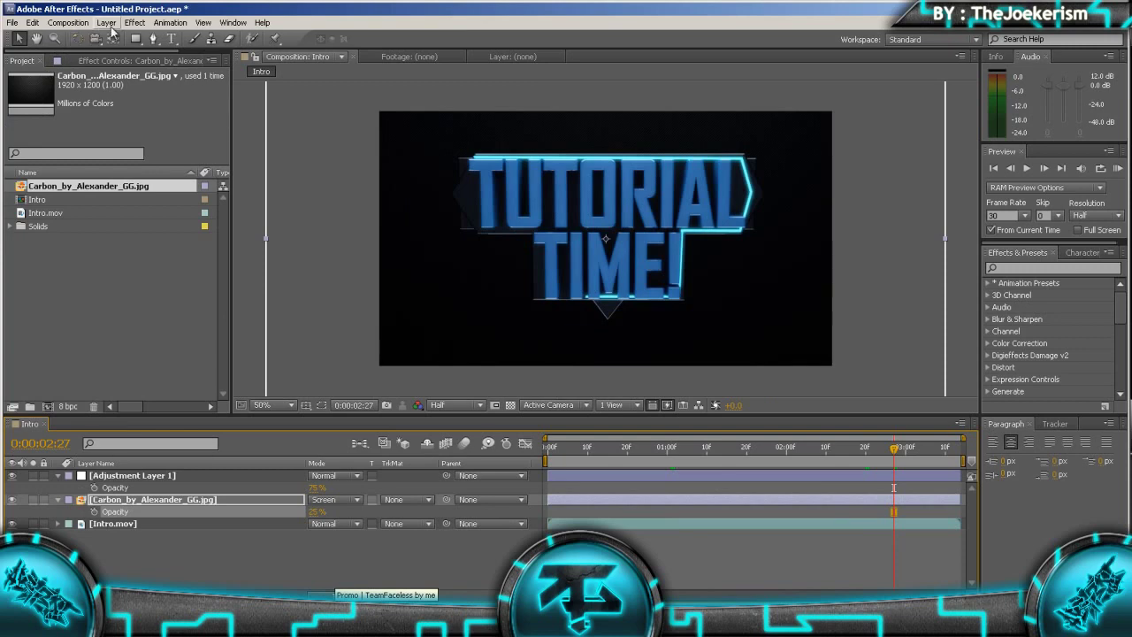
left_click(106, 22)
mouse_move(146, 37)
left_click(362, 51)
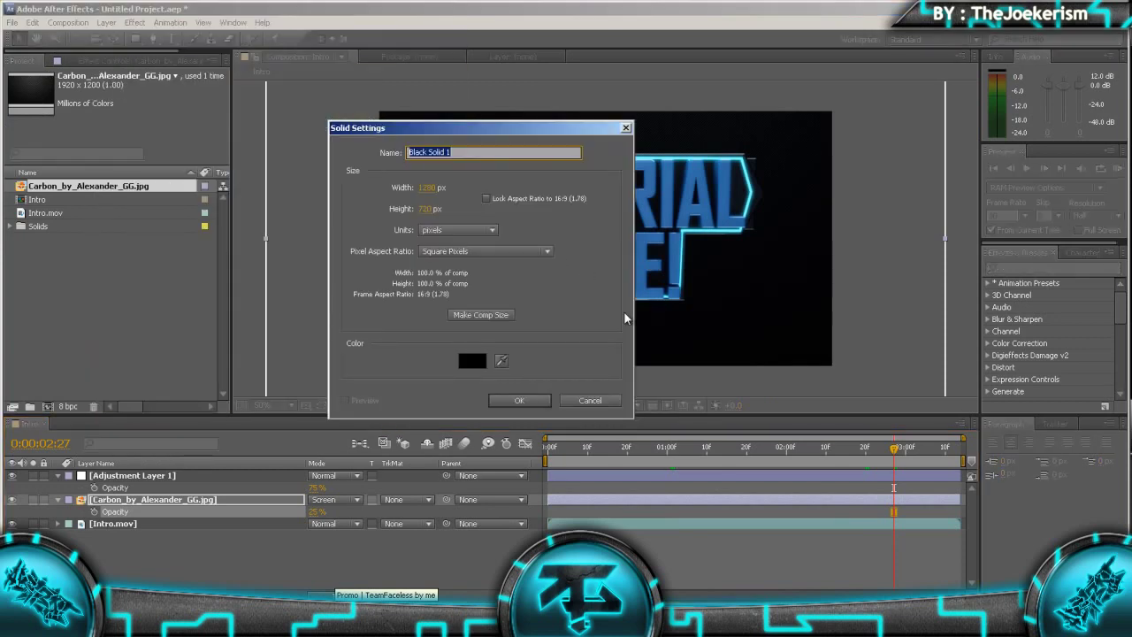
left_click(514, 400)
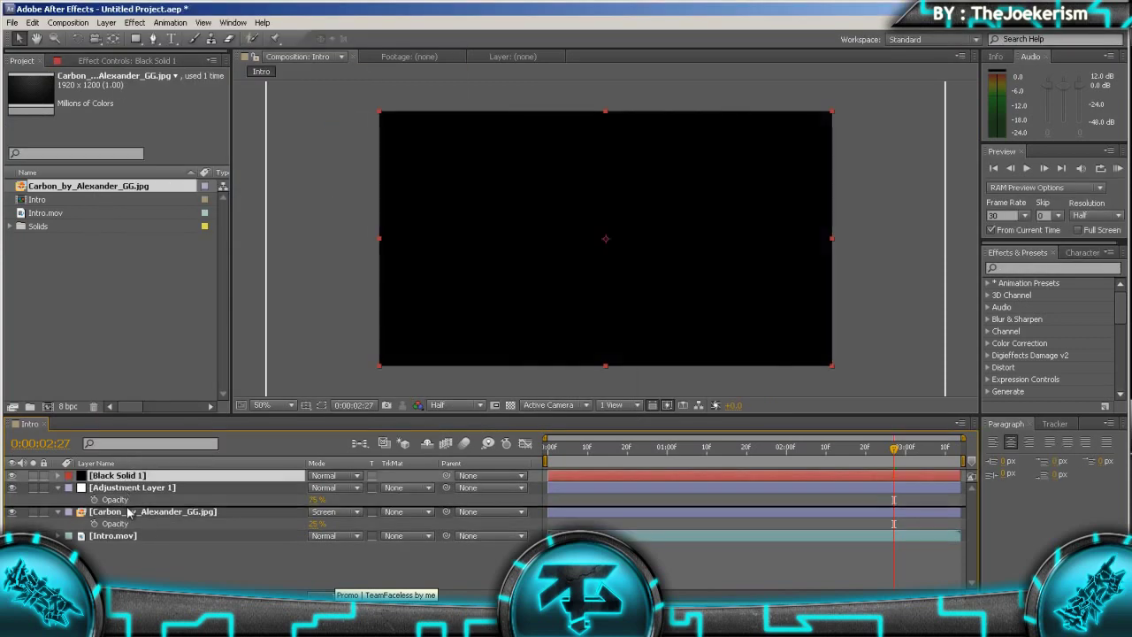
Apply the Video Copilot Optical Flares effect to the black solid
left_click(134, 23)
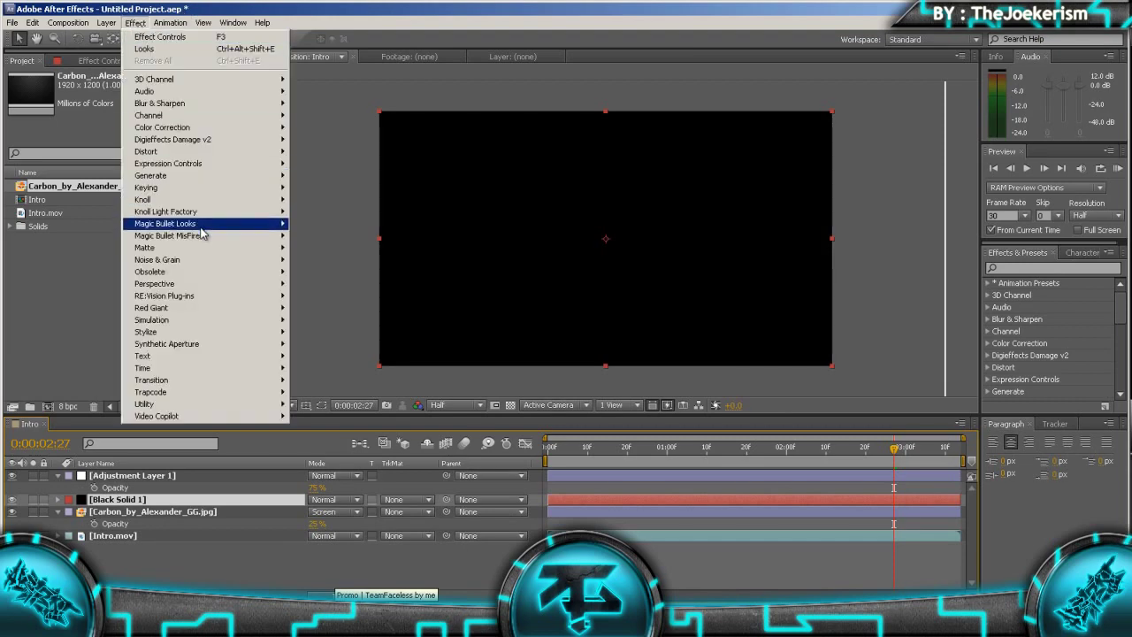
mouse_move(183, 418)
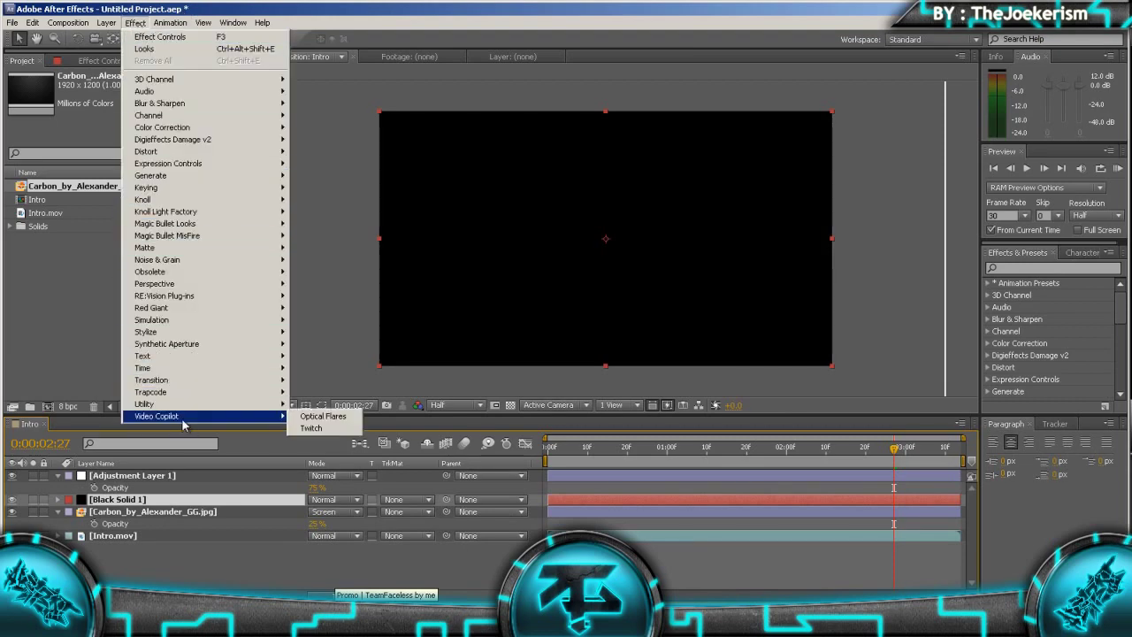
left_click(311, 417)
Set the black solid's blending mode to Screen and move the flare above the frame to about 646, -78
left_click(332, 499)
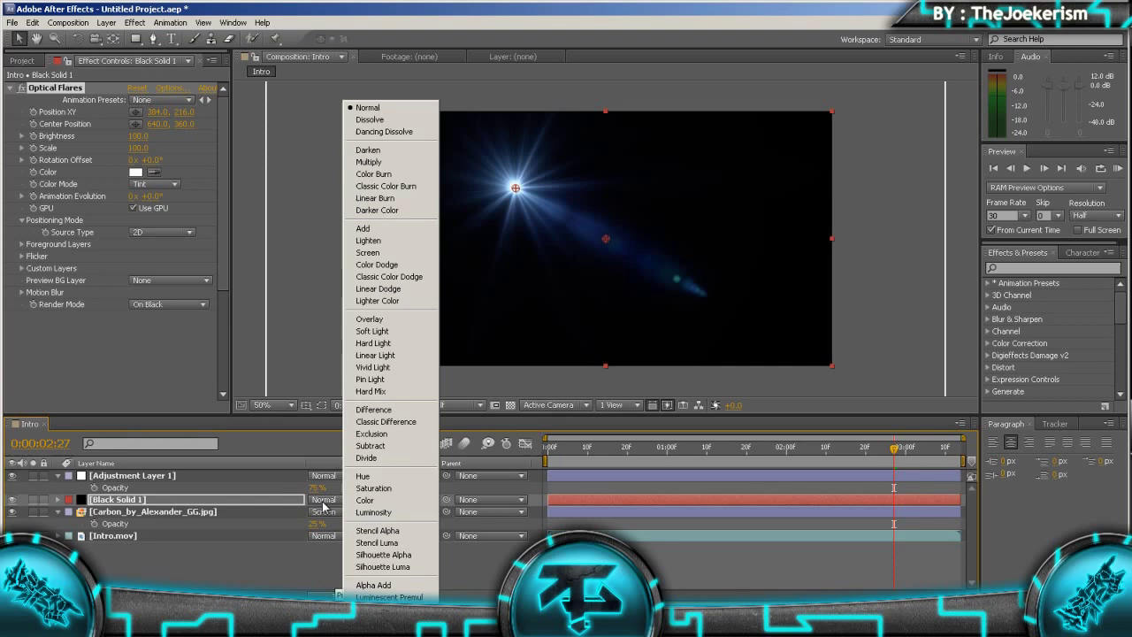
left_click(370, 253)
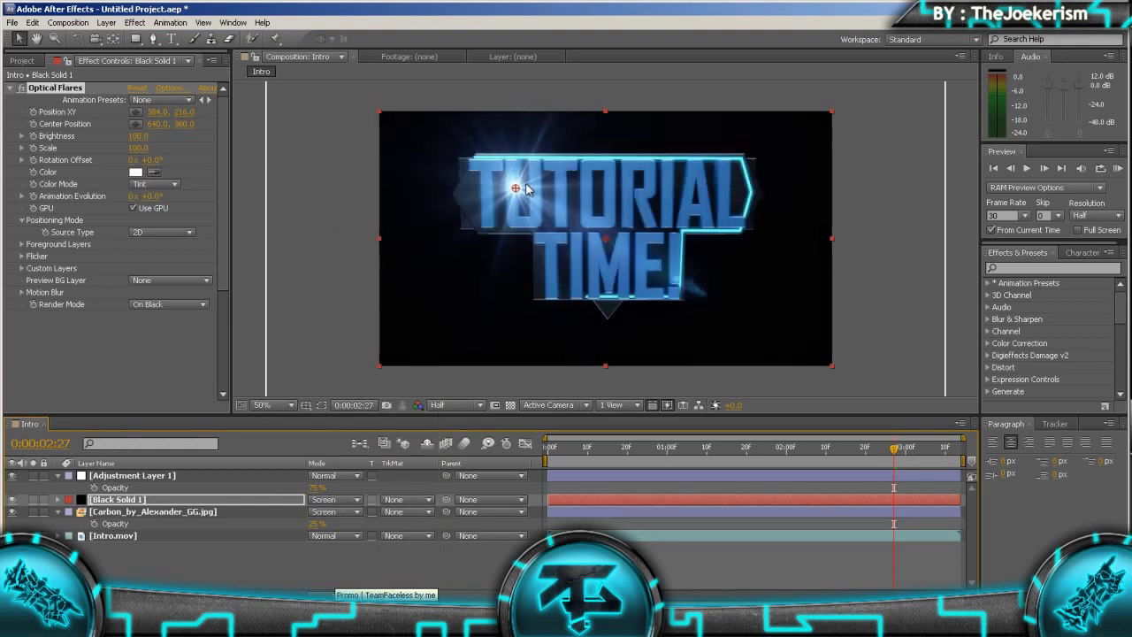
left_click_drag(515, 190, 608, 85)
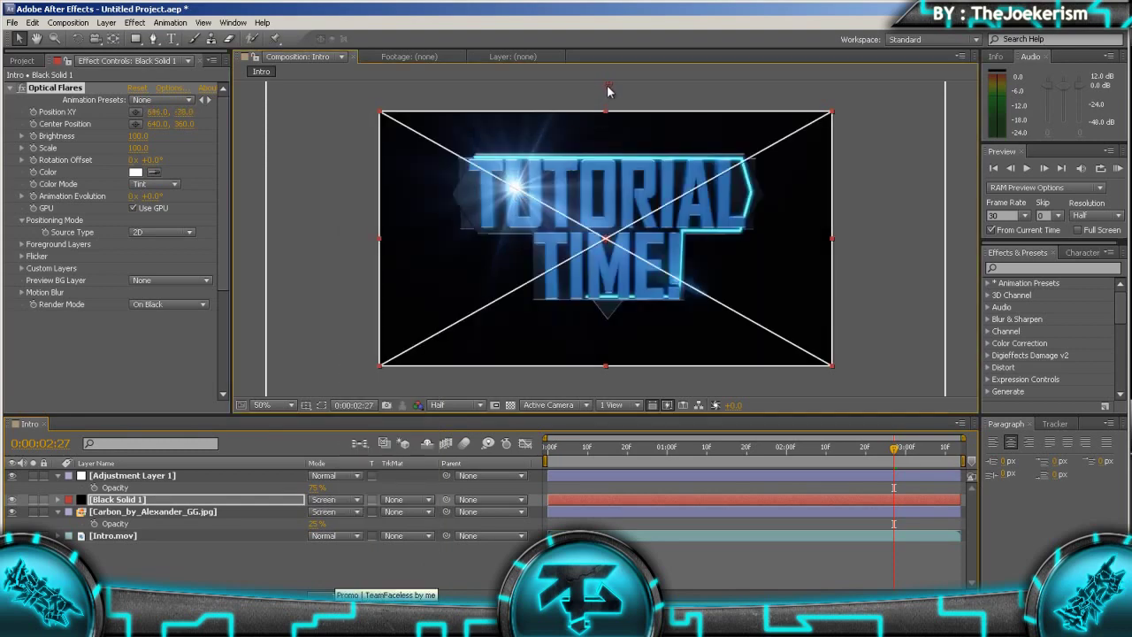
Clear the default flare in the Optical Flares options and build a new one from two Glow objects and a Streak
left_click(168, 89)
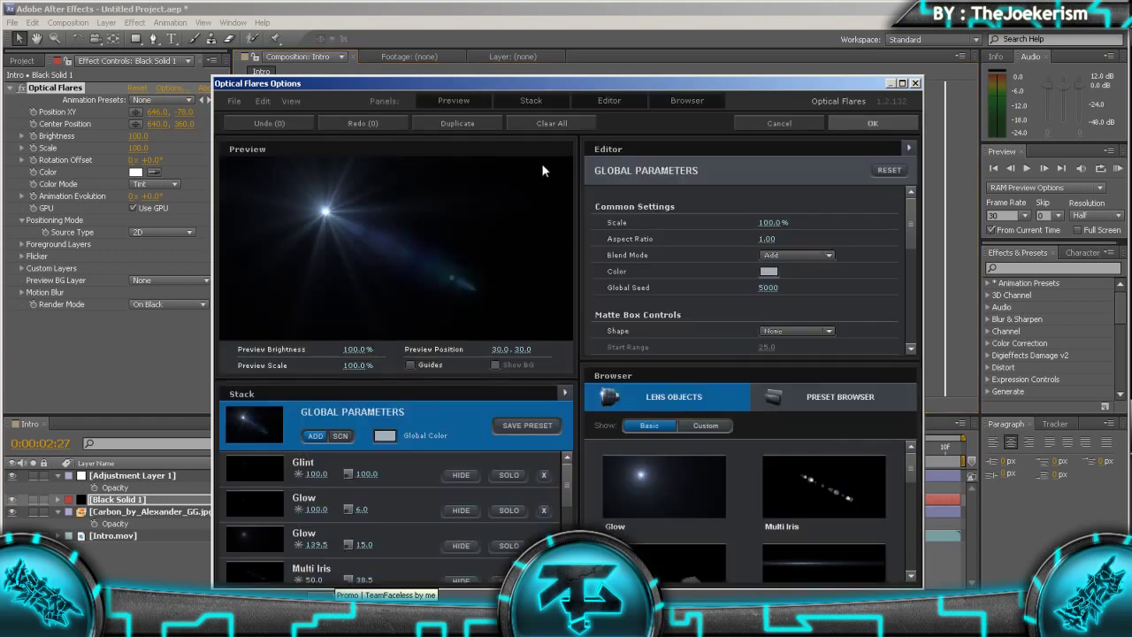
left_click(529, 123)
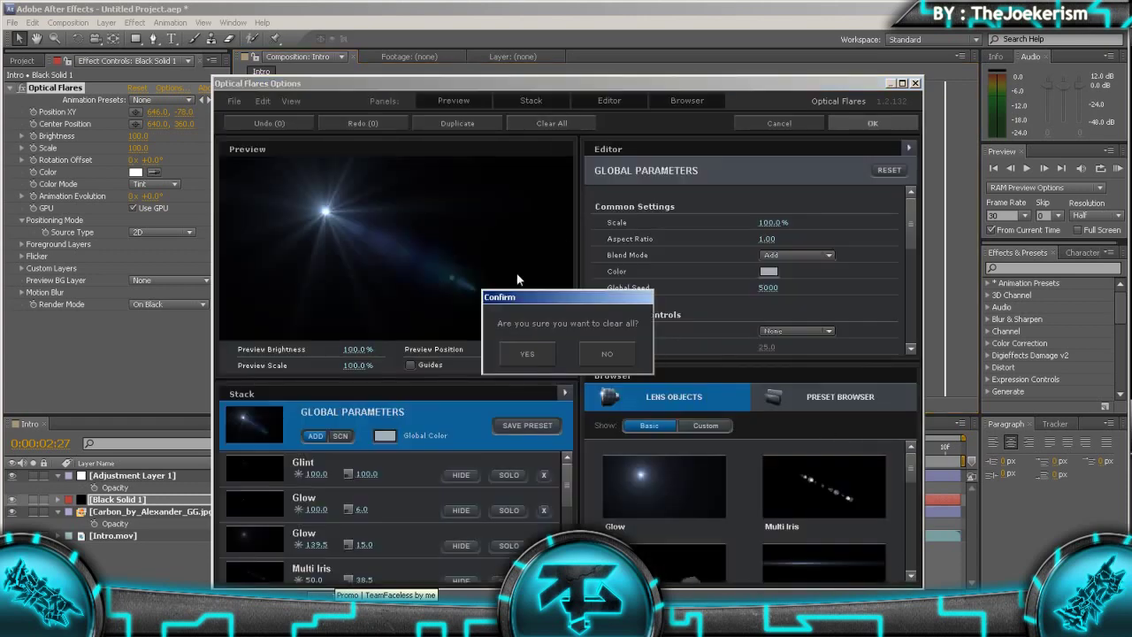
left_click(527, 353)
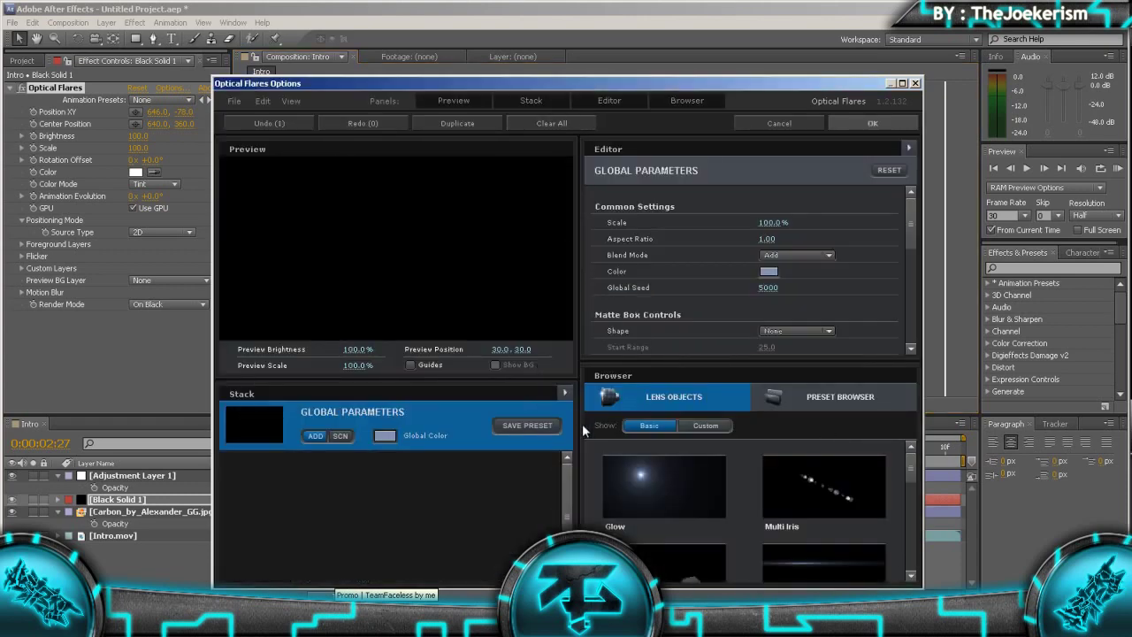
left_click(634, 475)
left_click(634, 474)
left_click(872, 573)
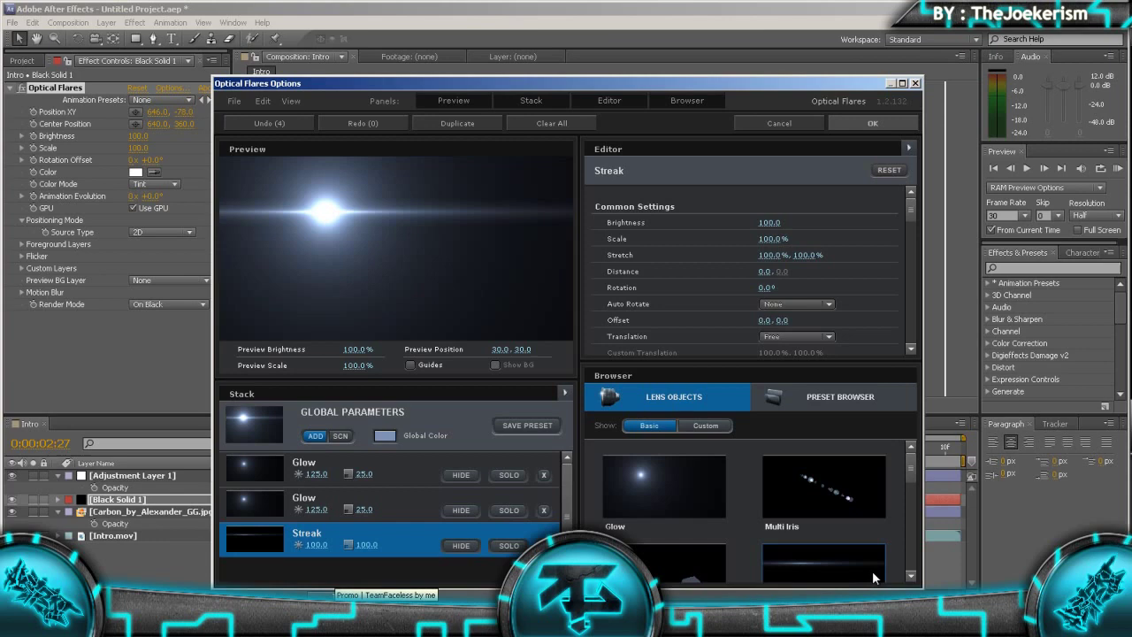
Set the flare's global color to blue 0A53CF
left_click(387, 438)
left_click(426, 386)
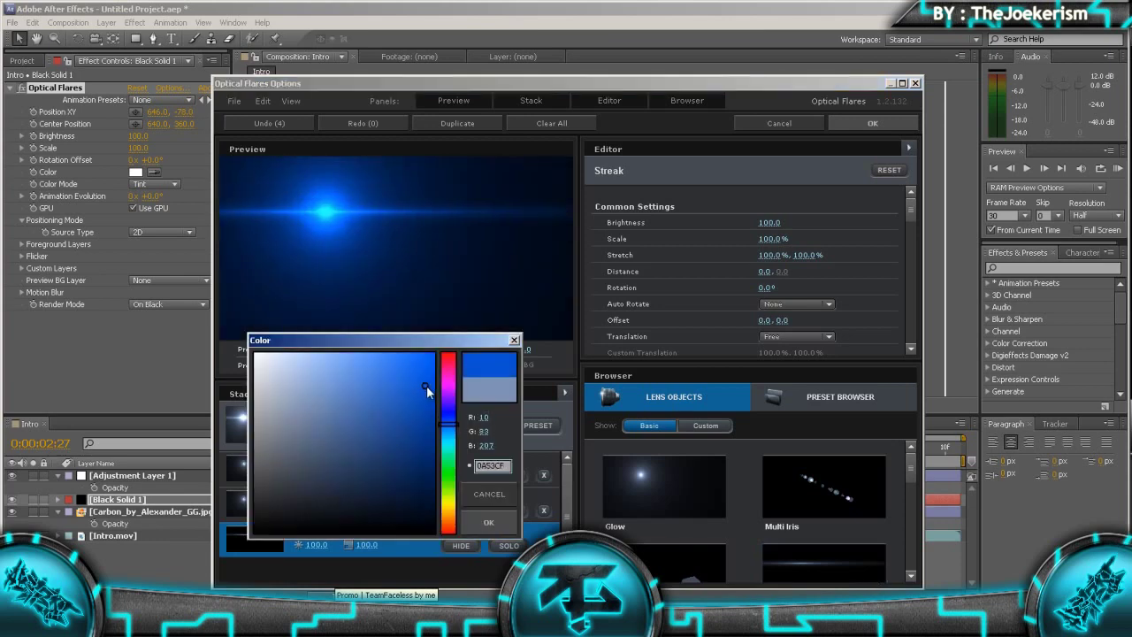
left_click(482, 486)
left_click(475, 424)
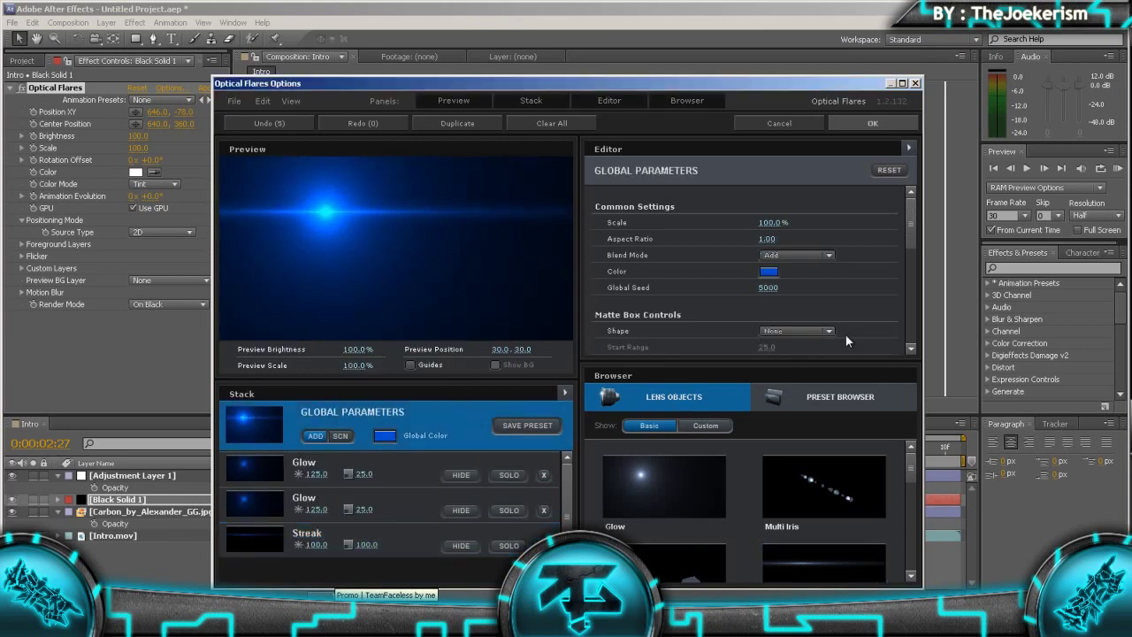
Give the flare the Dodgy lens texture with an illumination radius of 37 and accept the flare options
left_click_drag(908, 230, 919, 268)
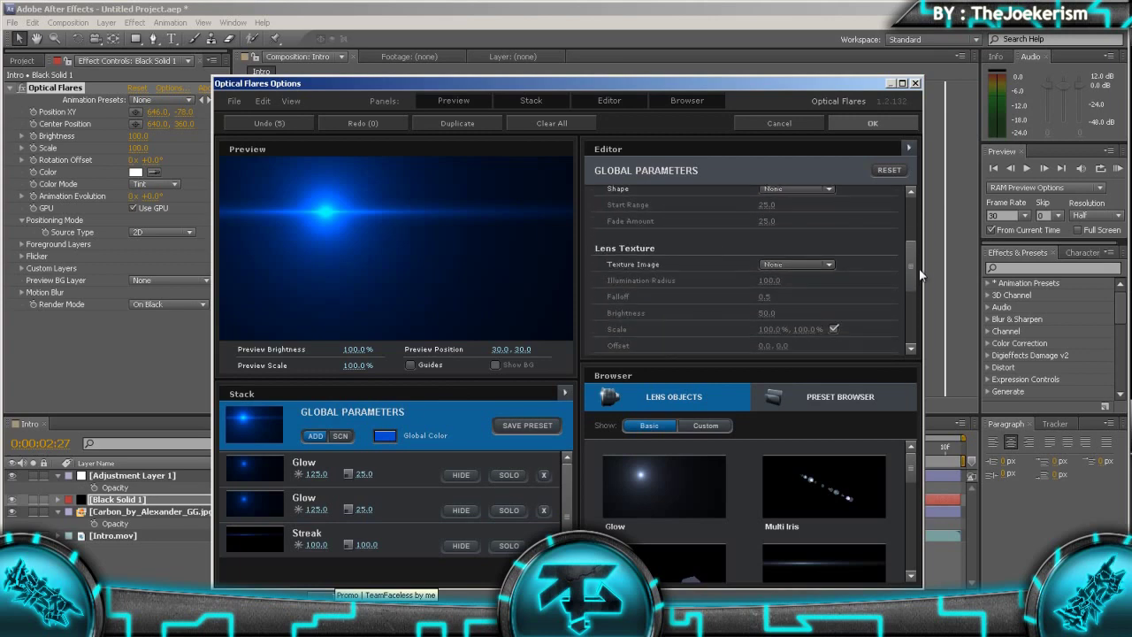
left_click(834, 266)
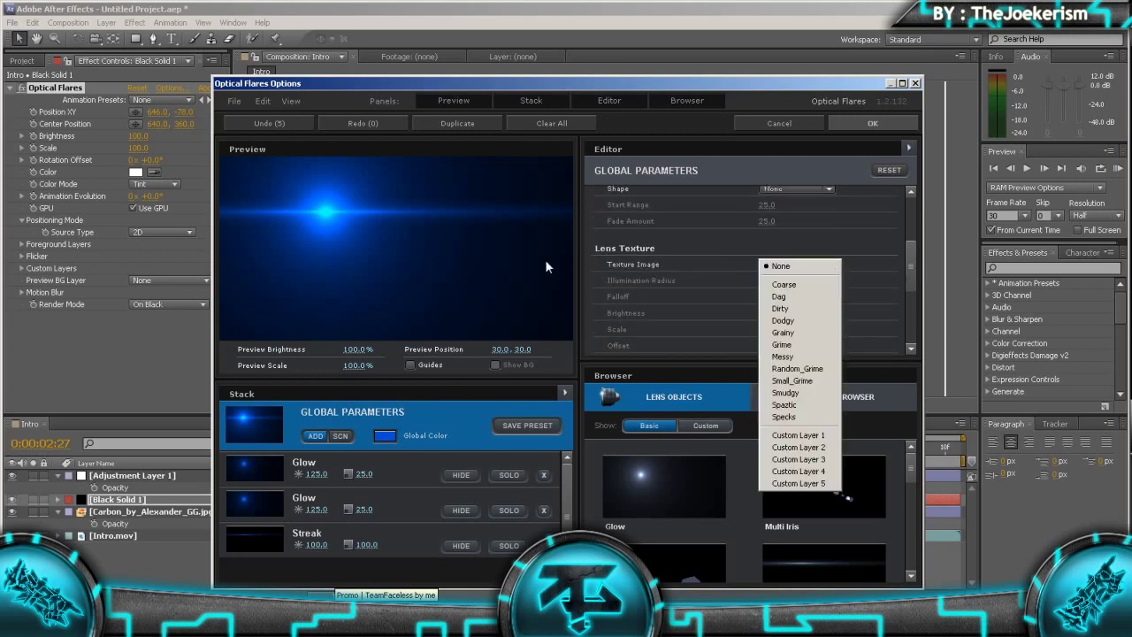
left_click(784, 322)
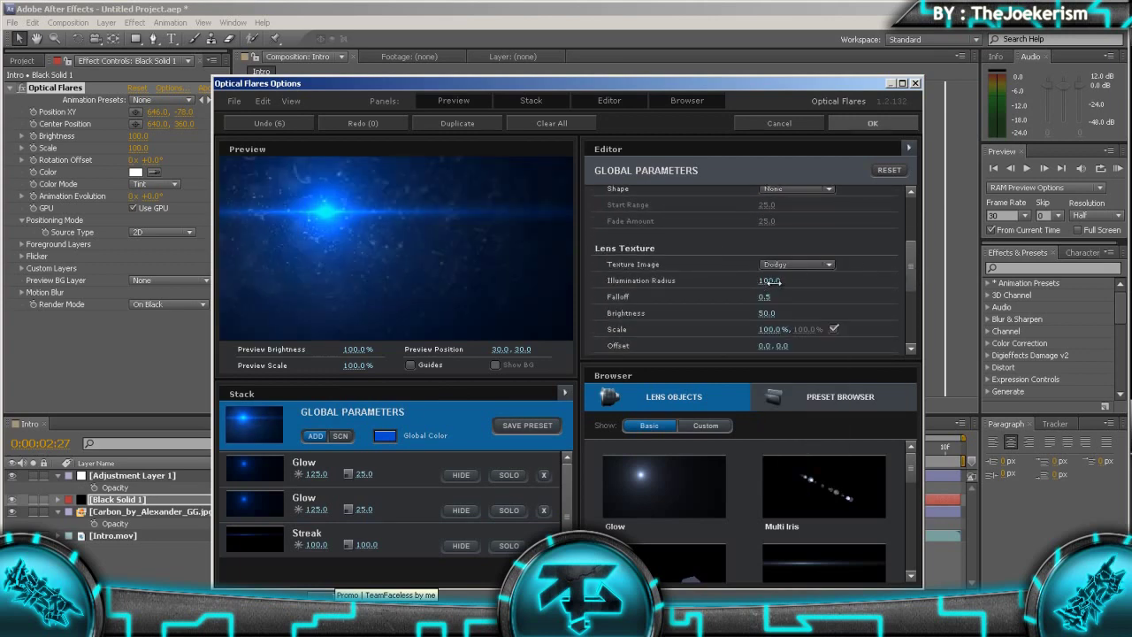
left_click_drag(766, 281, 715, 310)
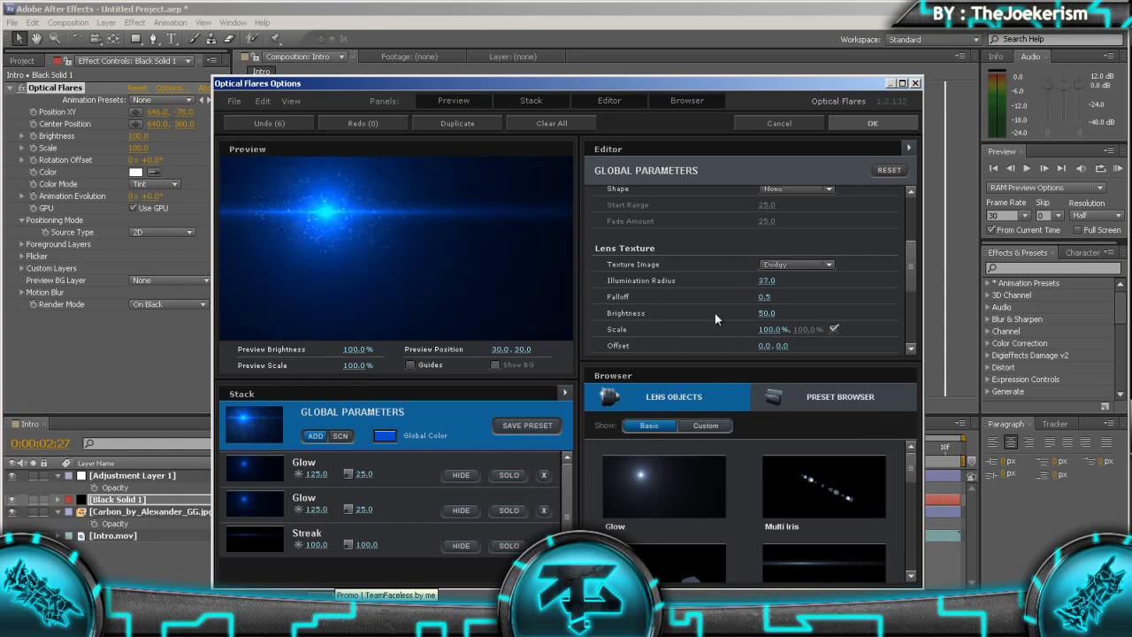
left_click(849, 124)
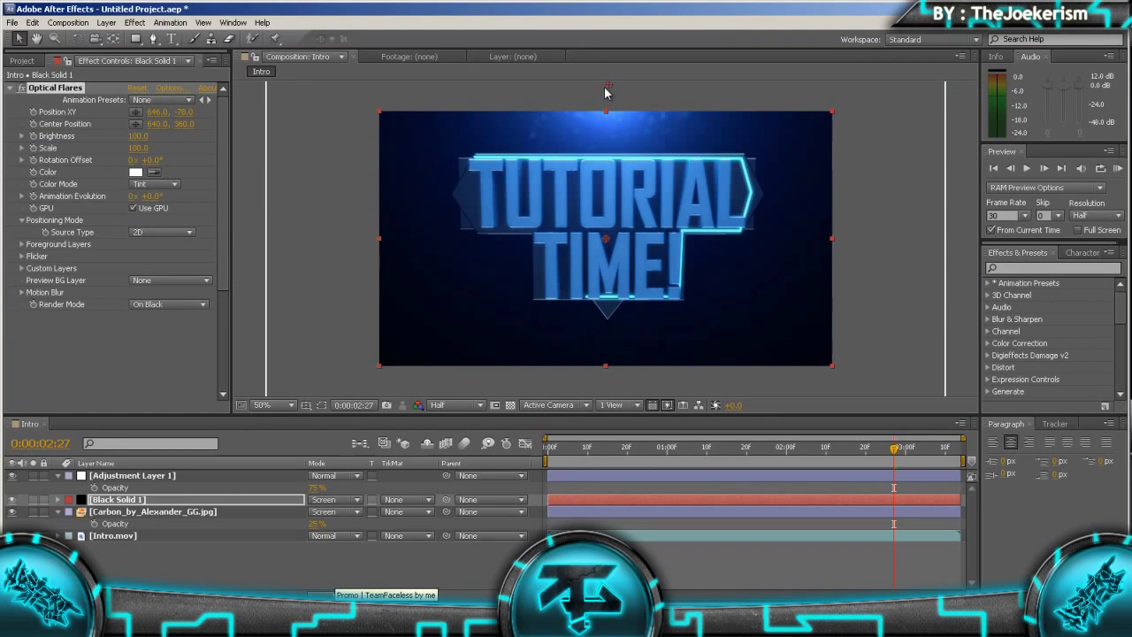
Move the flare farther above the frame to position 640, -140
left_click_drag(609, 88, 604, 76)
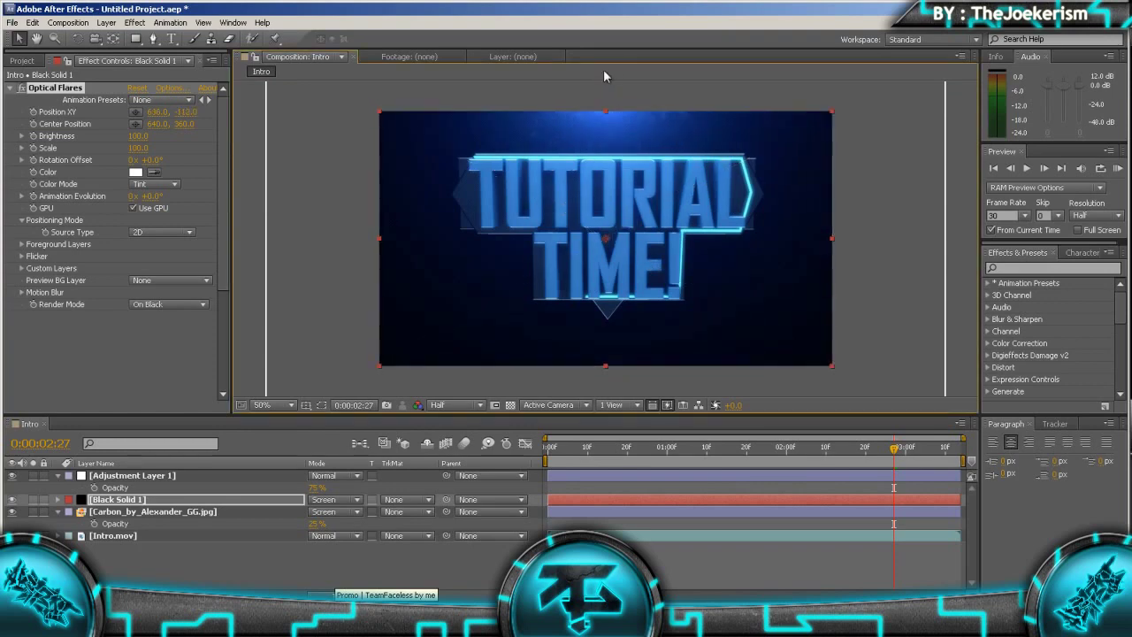
key("comma")
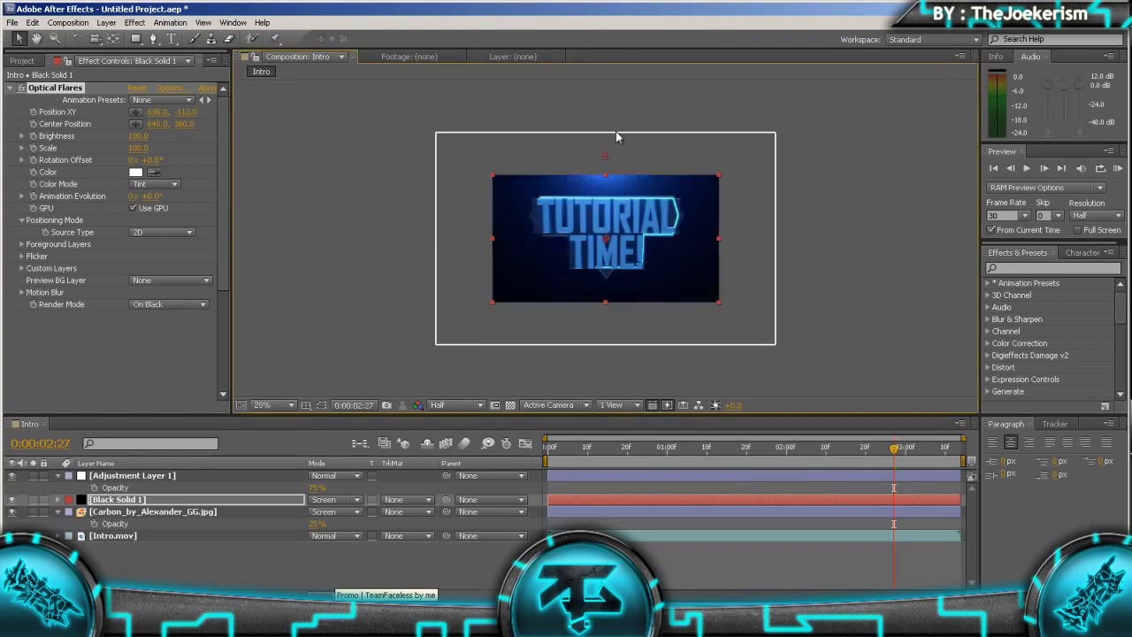
left_click_drag(605, 161, 605, 153)
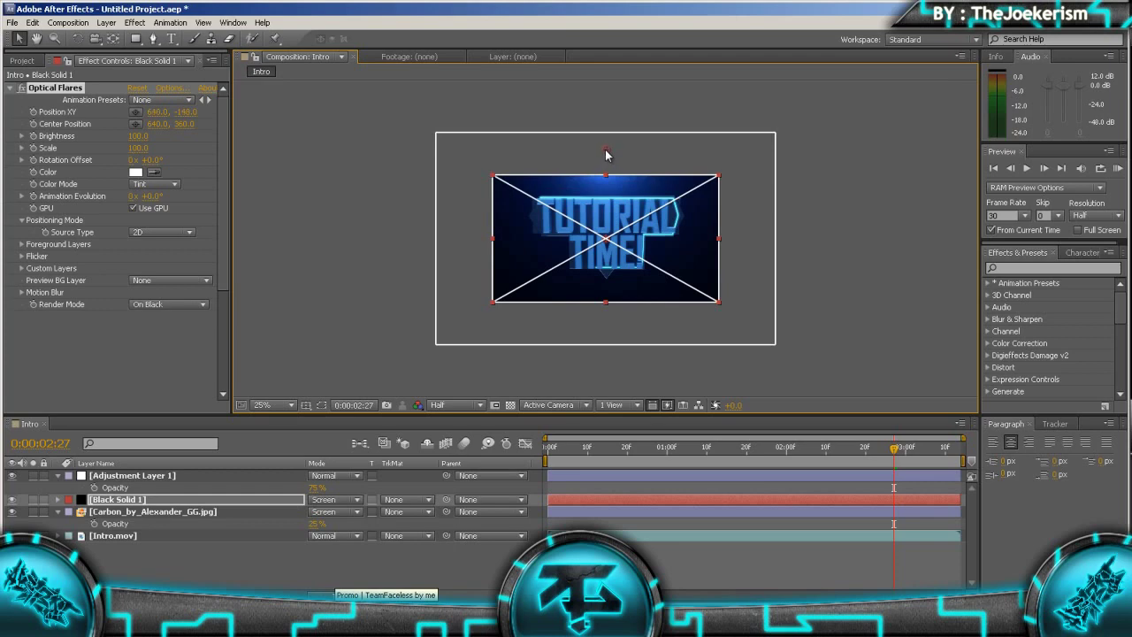
key("period")
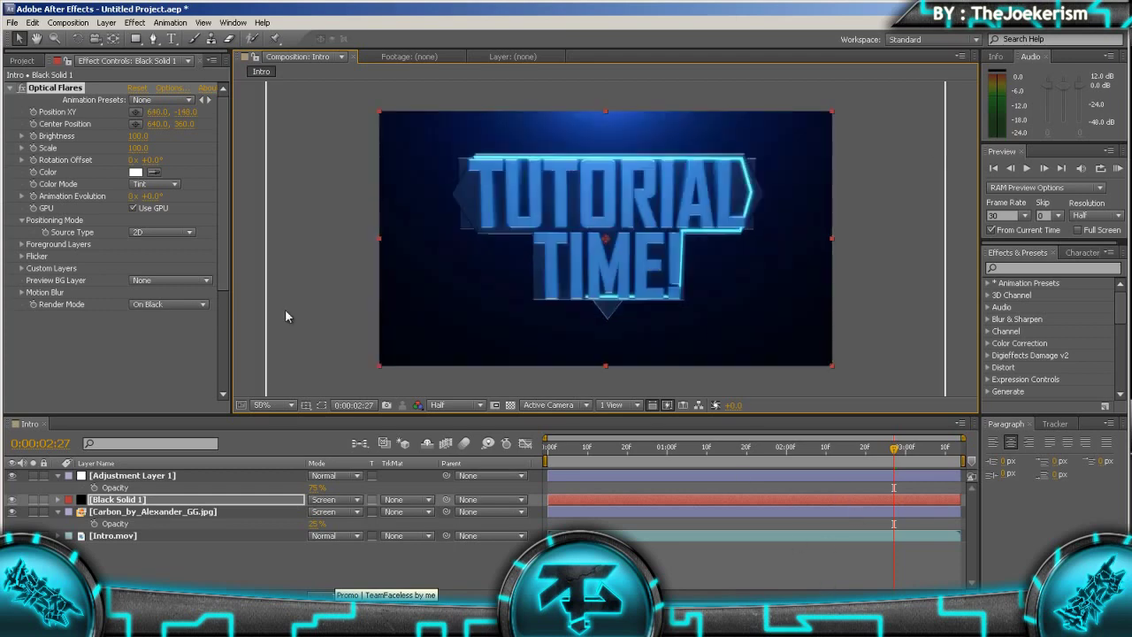
Set the flare's flicker speed to 15
left_click(21, 257)
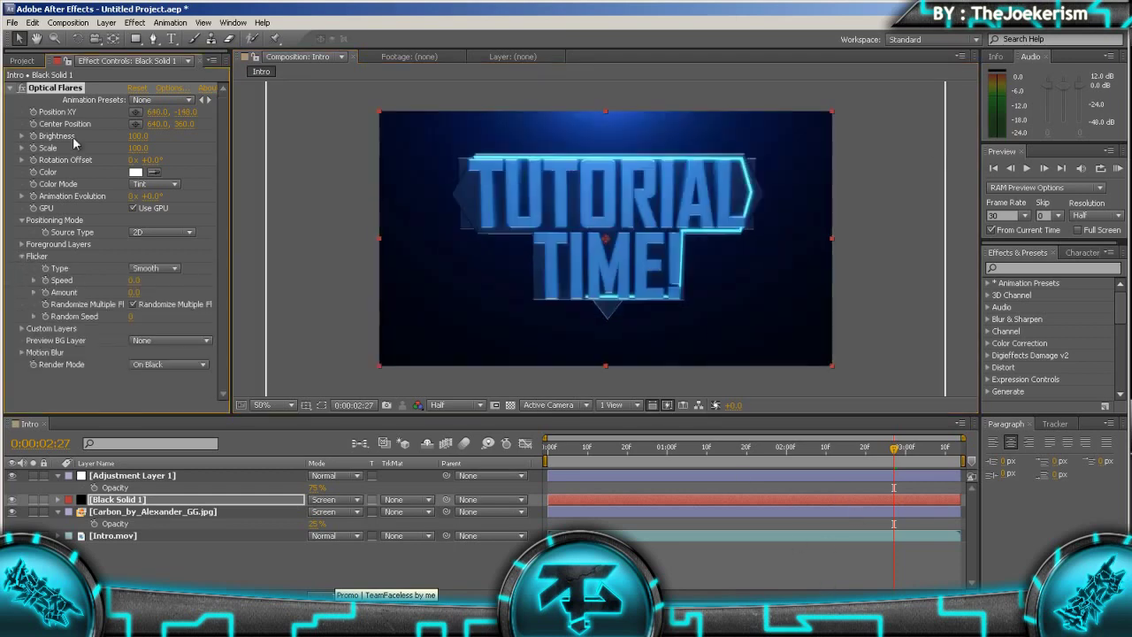
left_click(133, 281)
type("15")
key("Tab")
left_click(360, 274)
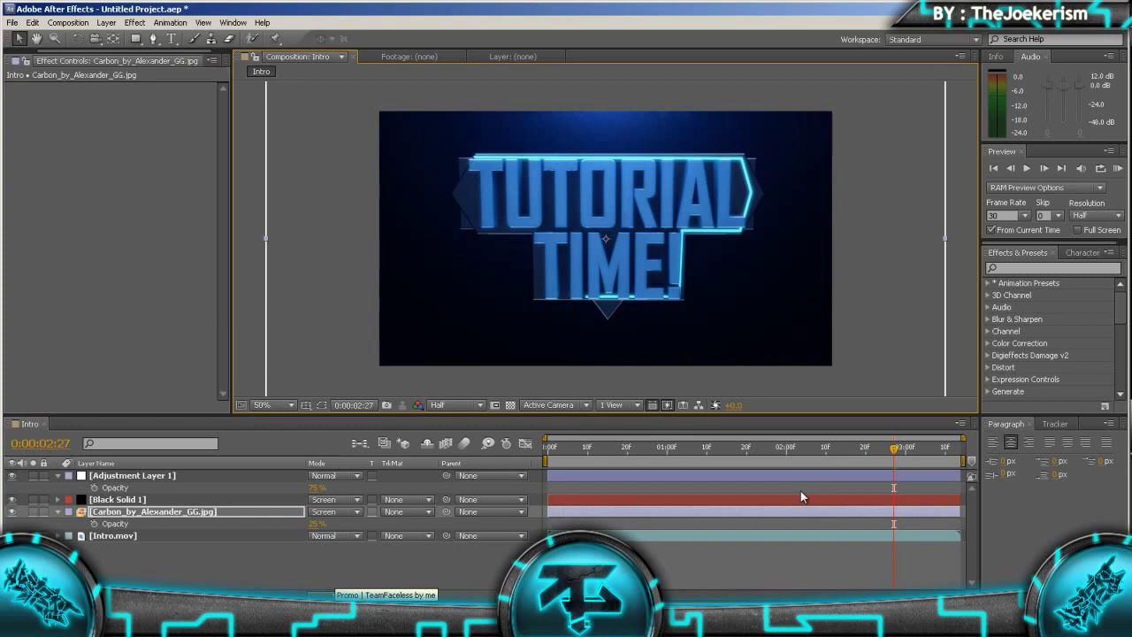
Preview the flickering flare over the title at several points in the timeline, up to 0:00:03:02
left_click_drag(716, 443, 698, 456)
key("space")
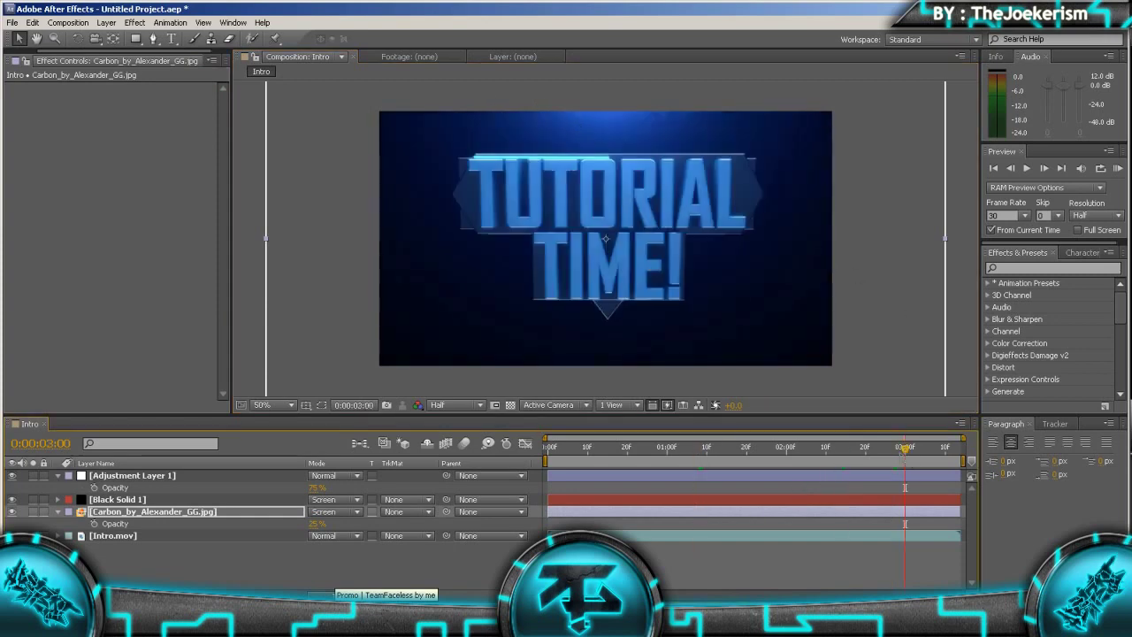
left_click(778, 451)
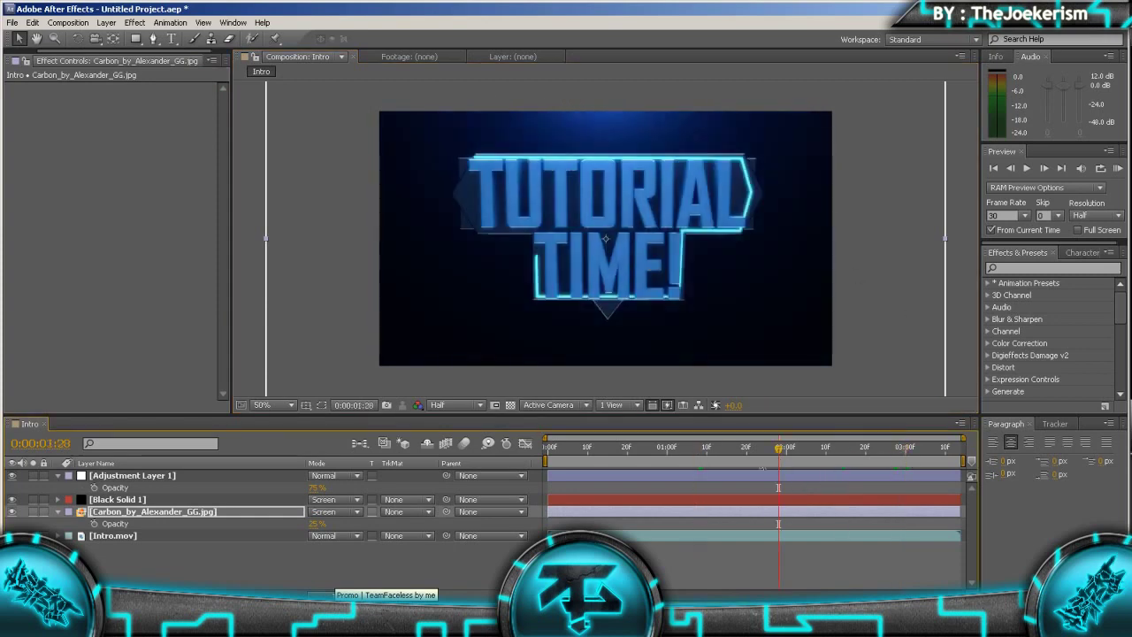
left_click(845, 450)
left_click(914, 449)
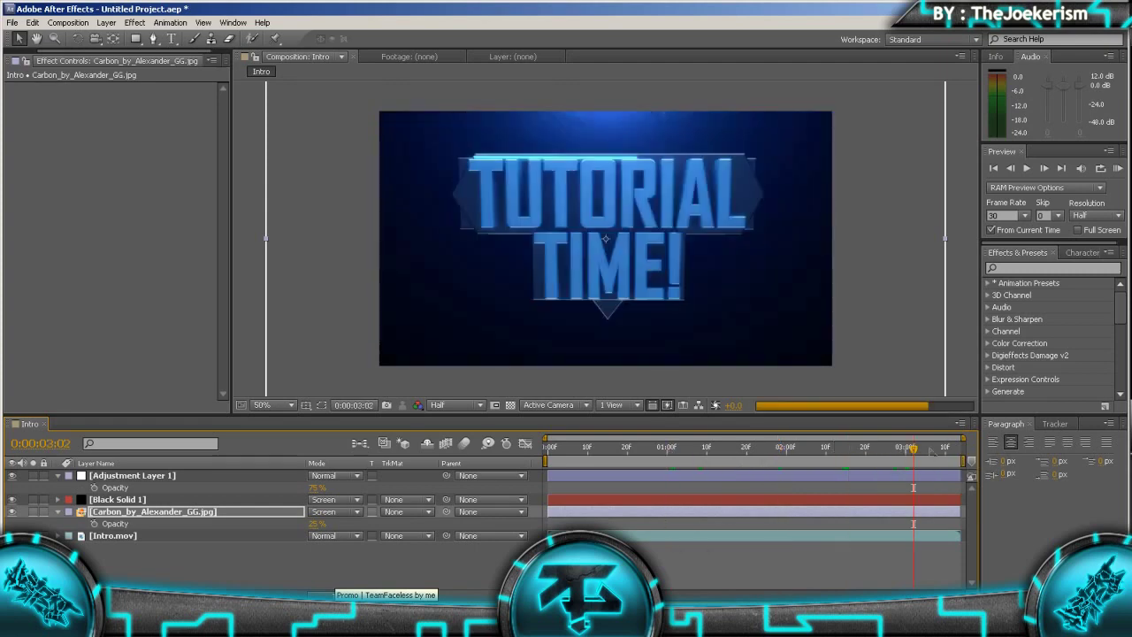
Check the title animation at several points around two seconds and set the current time to 0:00:02:00
left_click(929, 450)
left_click(818, 454)
left_click(818, 461)
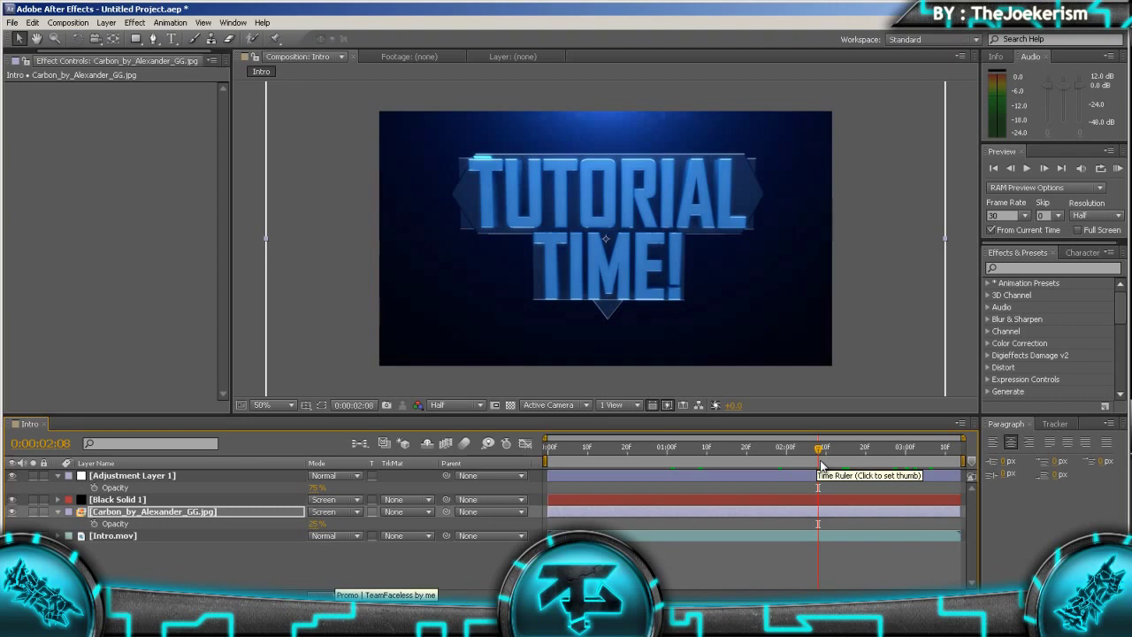
left_click(829, 462)
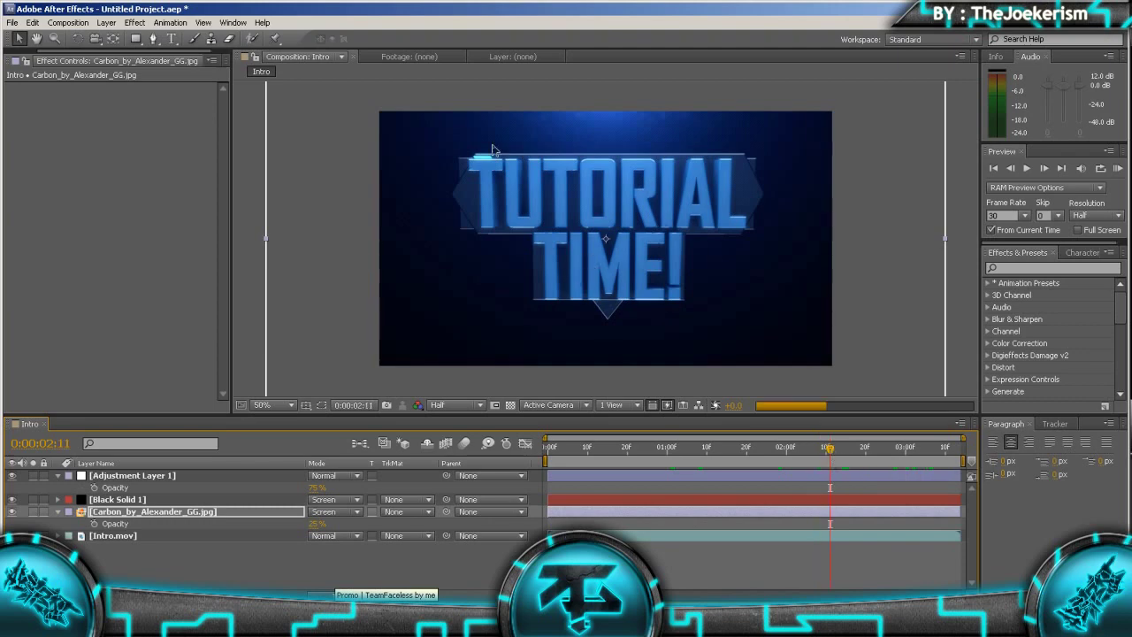
left_click(787, 462)
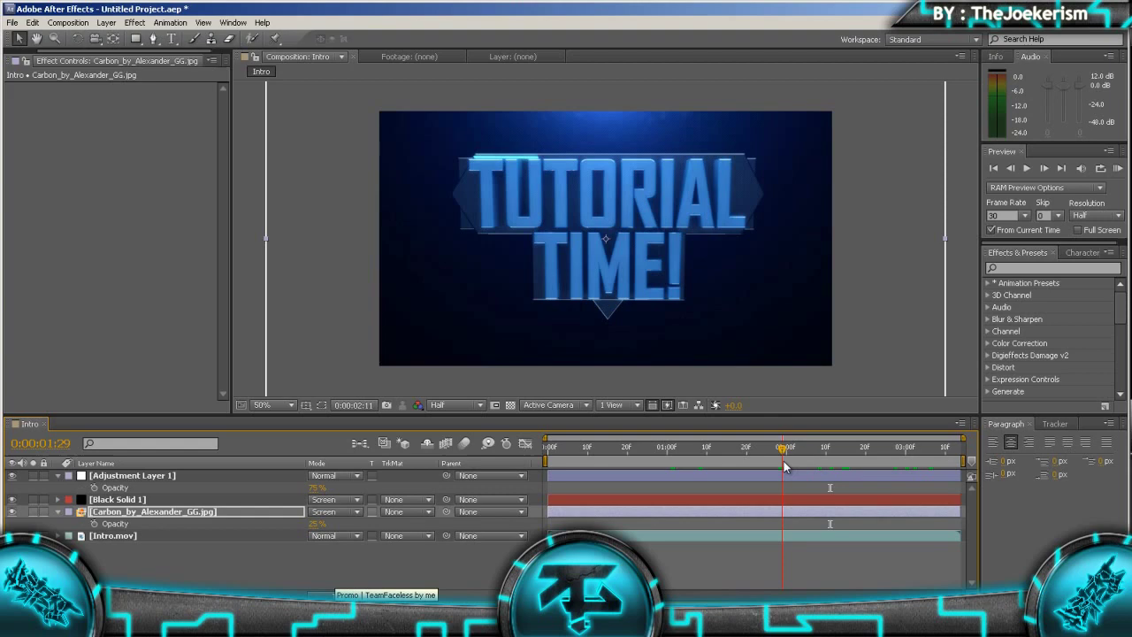
key("KP_0")
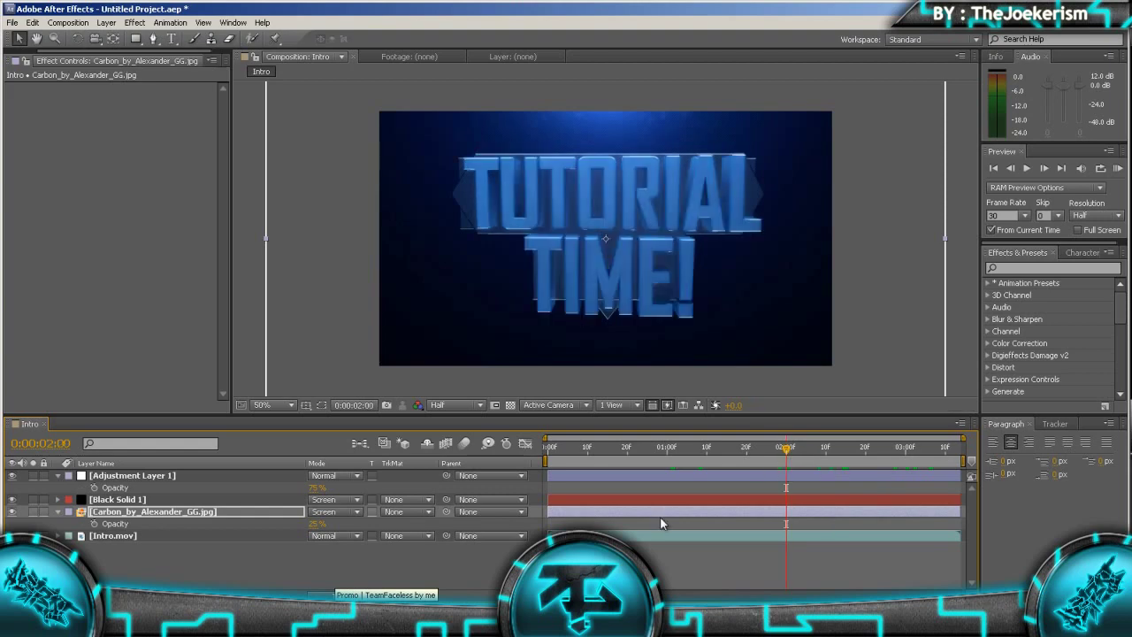
Apply the Video Copilot Twitch effect to the Intro.mov layer, leaving its animation preset at None
left_click(121, 543)
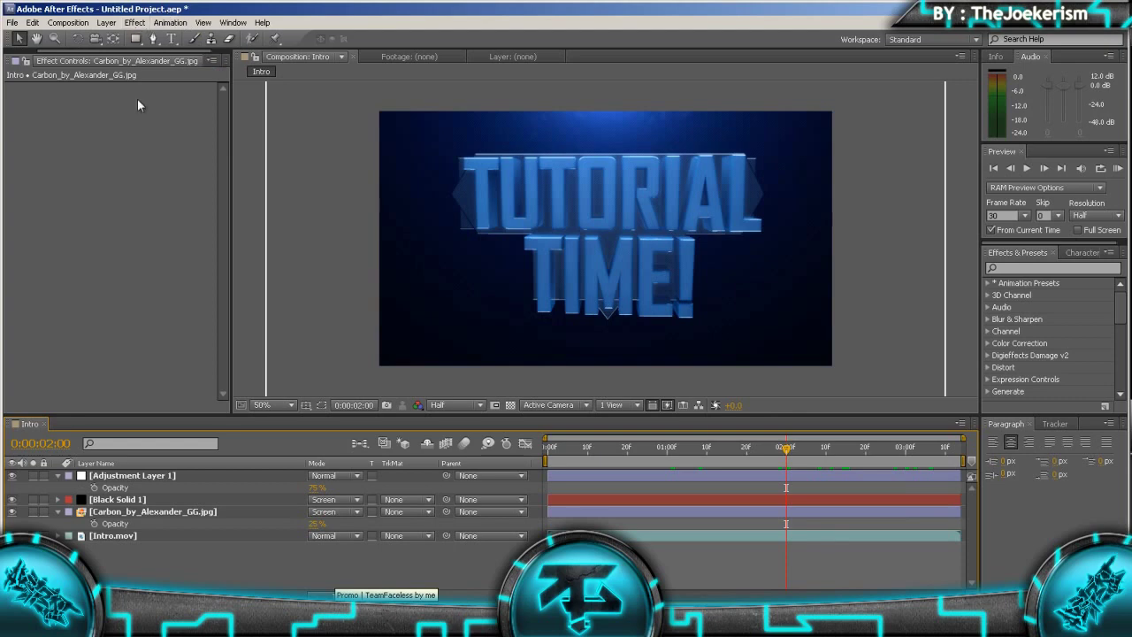
left_click(121, 537)
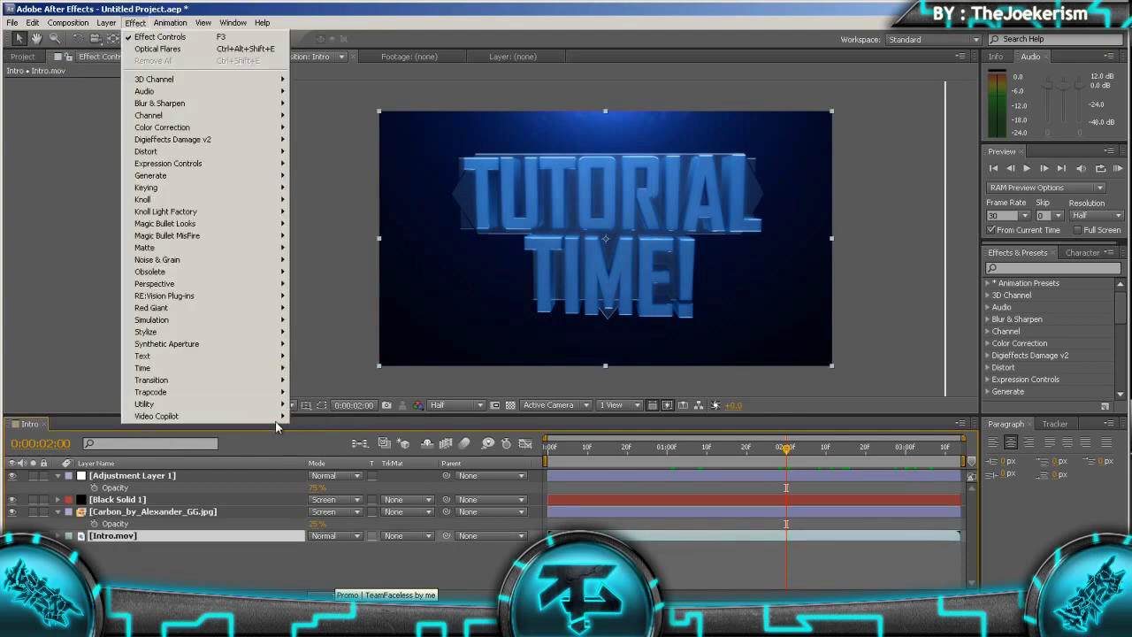
mouse_move(270, 416)
left_click(319, 428)
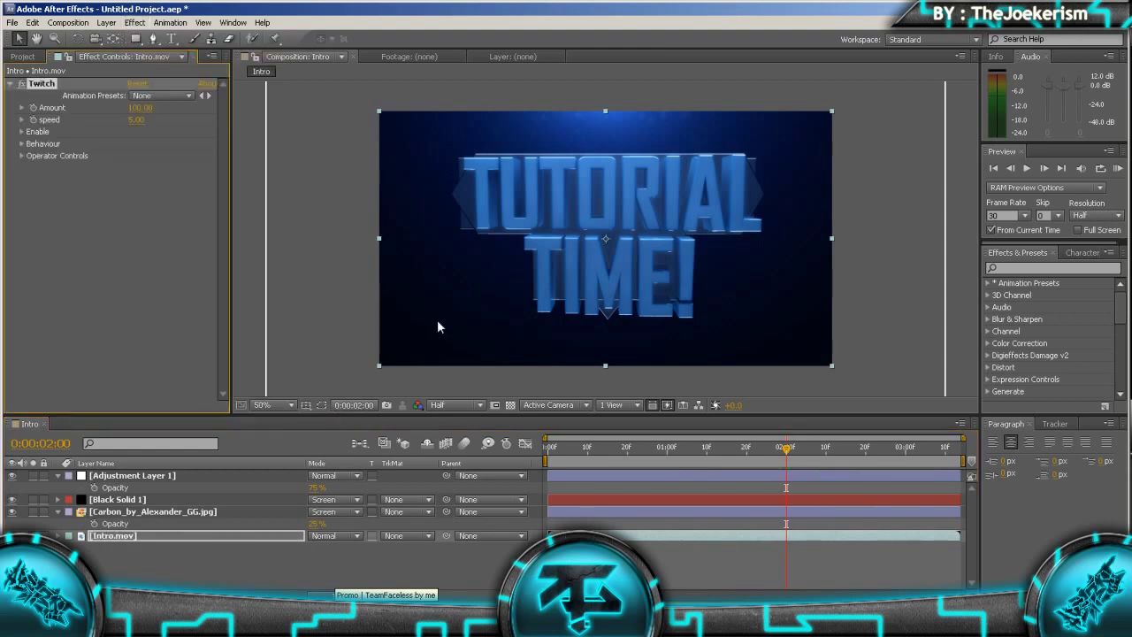
left_click(152, 93)
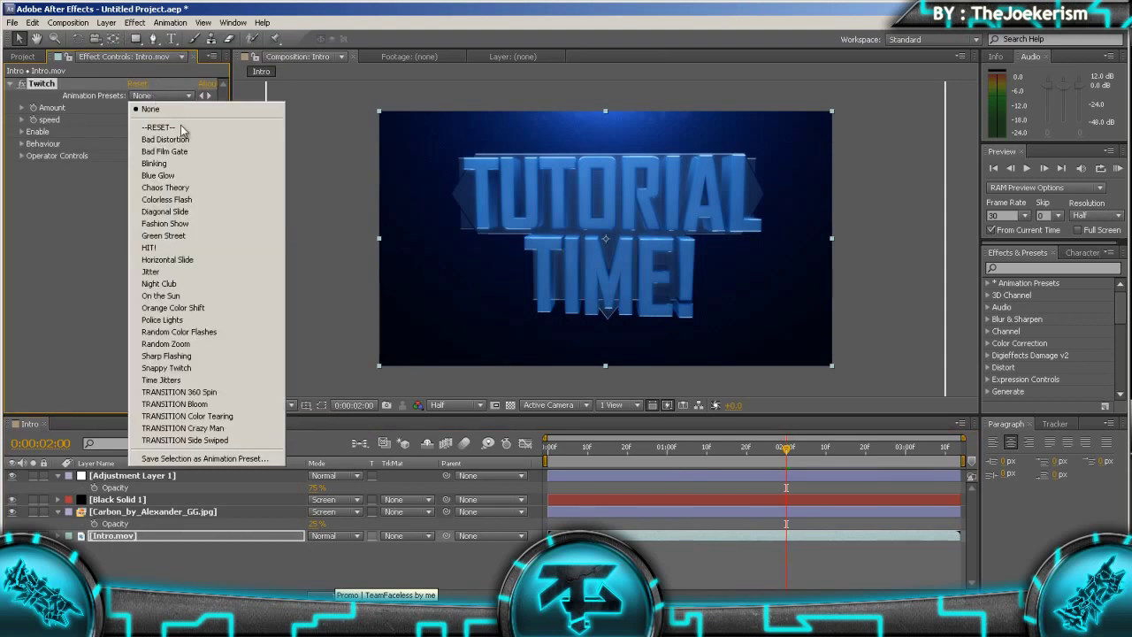
left_click(50, 230)
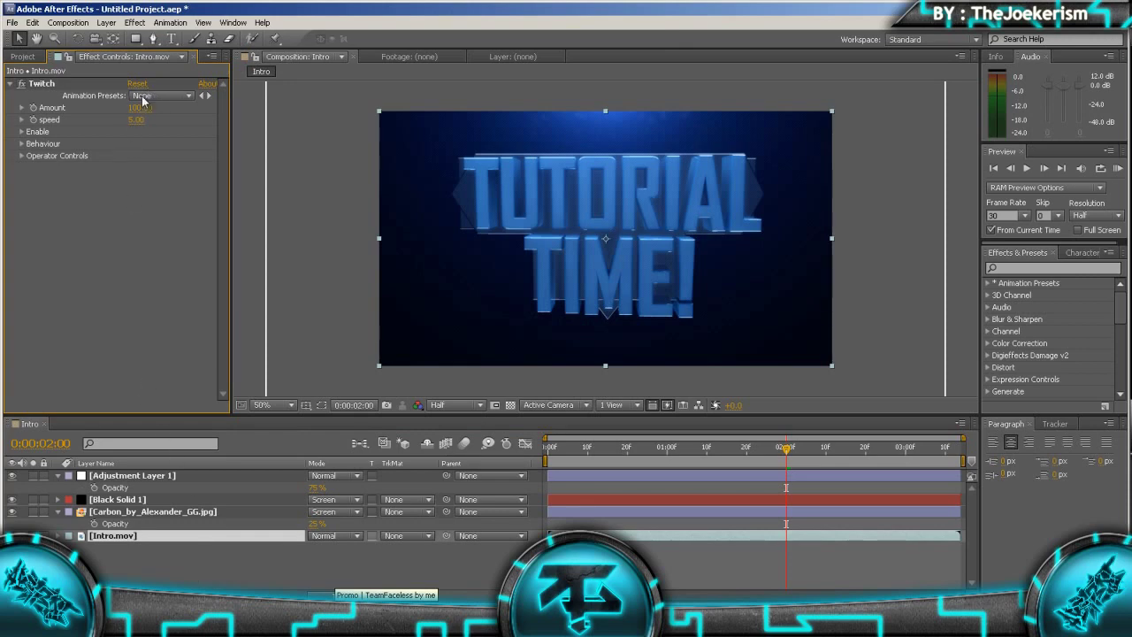
Enable Blur and Slide in the Twitch effect and set its speed to 9
left_click(21, 130)
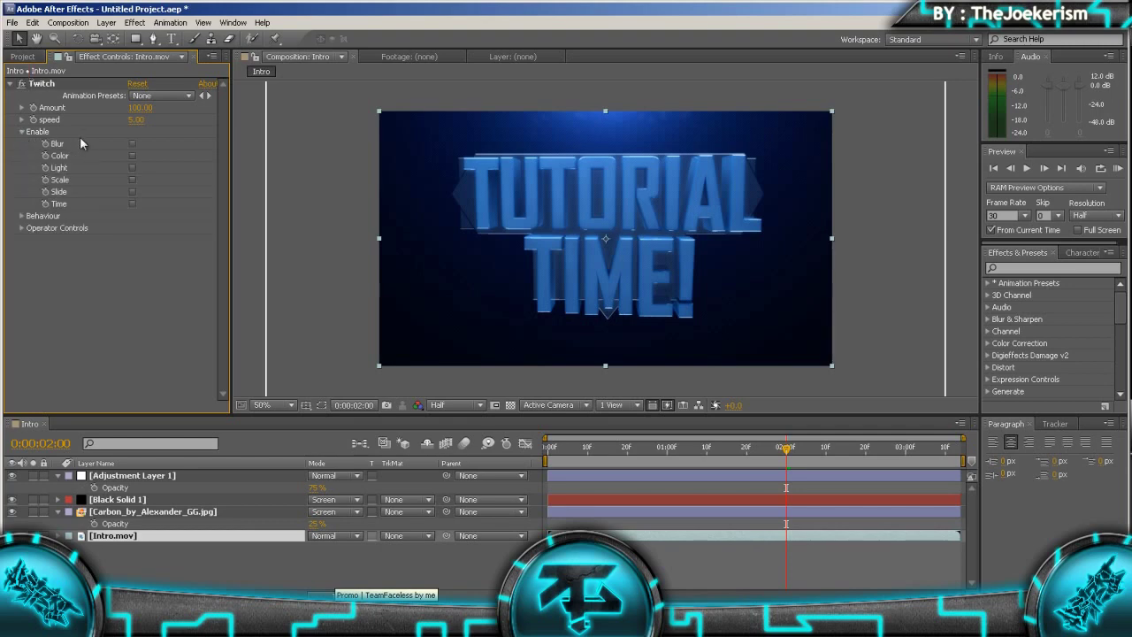
left_click(133, 144)
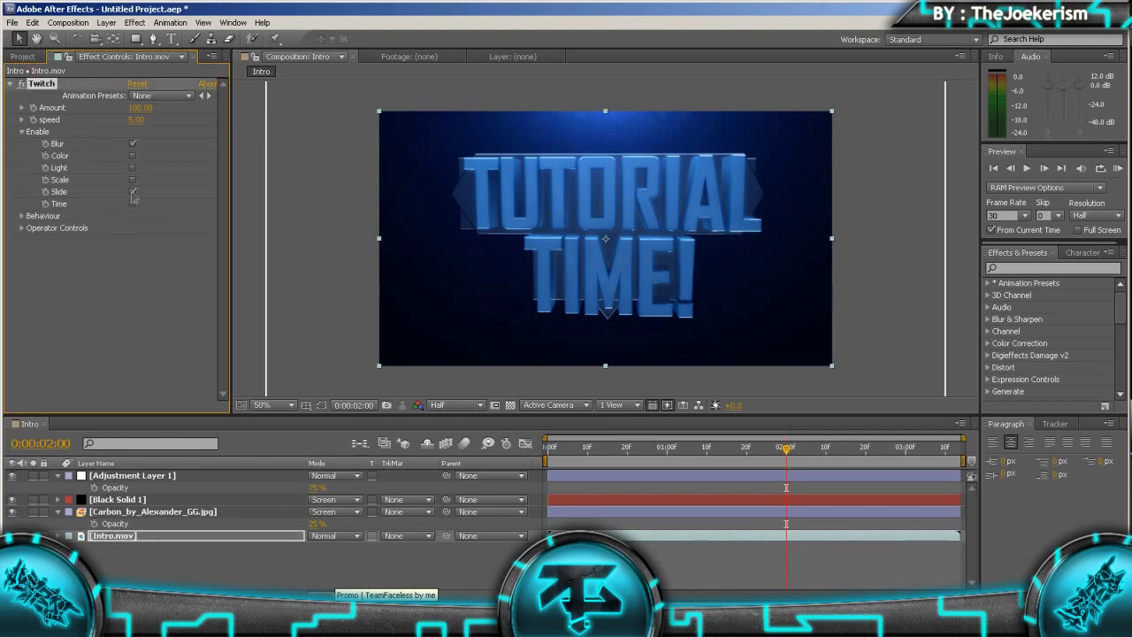
left_click(21, 131)
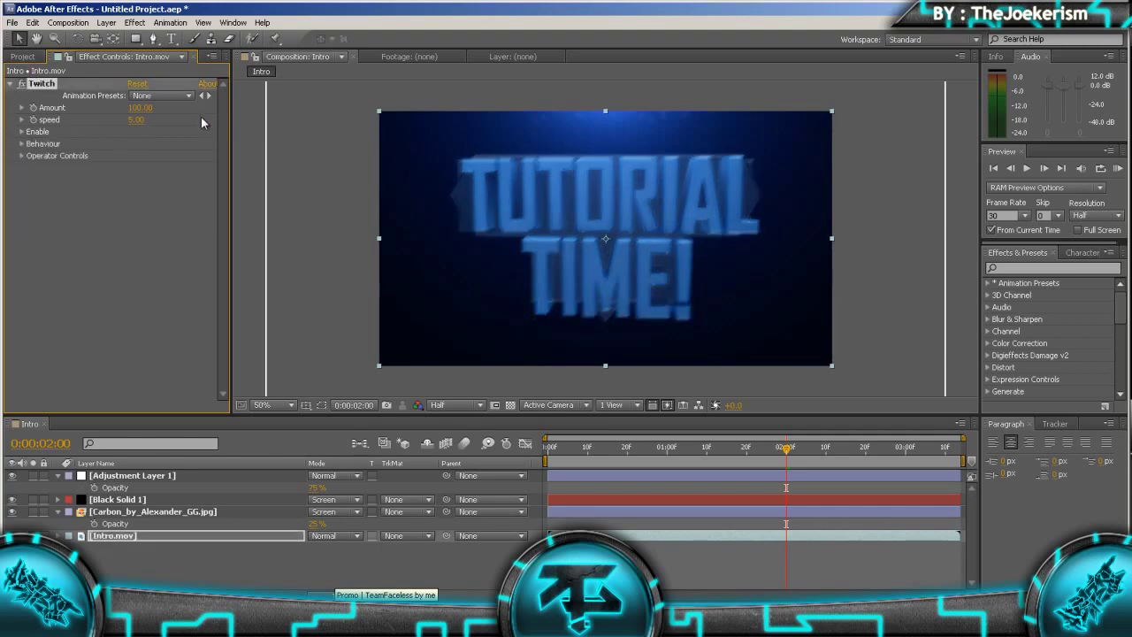
left_click(135, 119)
type("9")
left_click(171, 254)
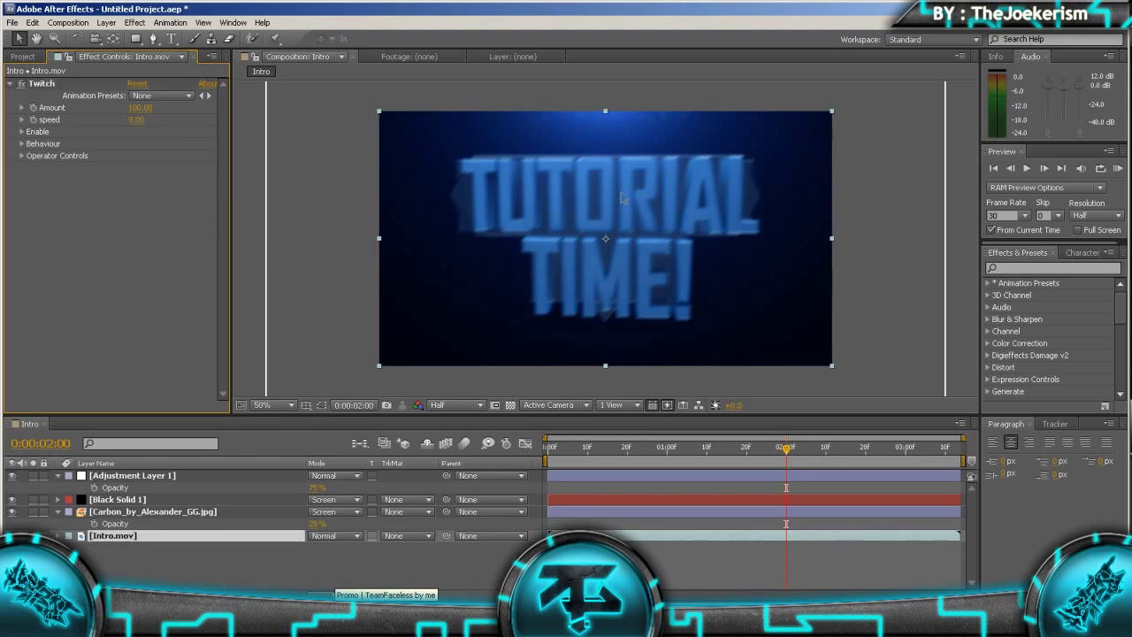
Try a Twitch blur amount of 8 and a slide amount of 1 in the operator controls
left_click(21, 155)
left_click(34, 168)
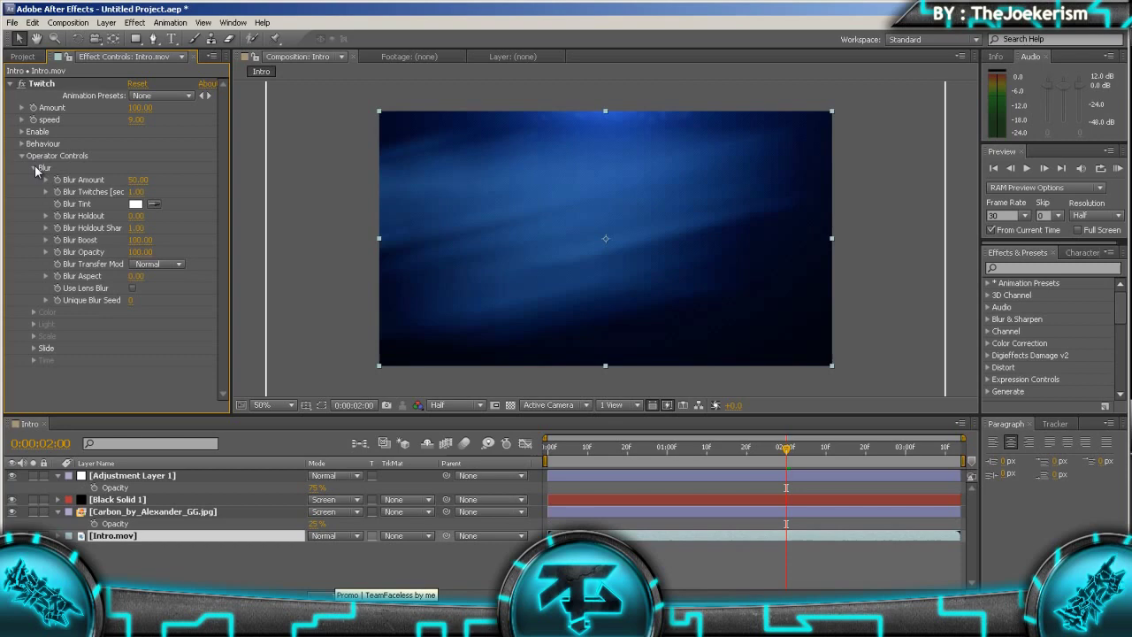
left_click(136, 179)
key("Return")
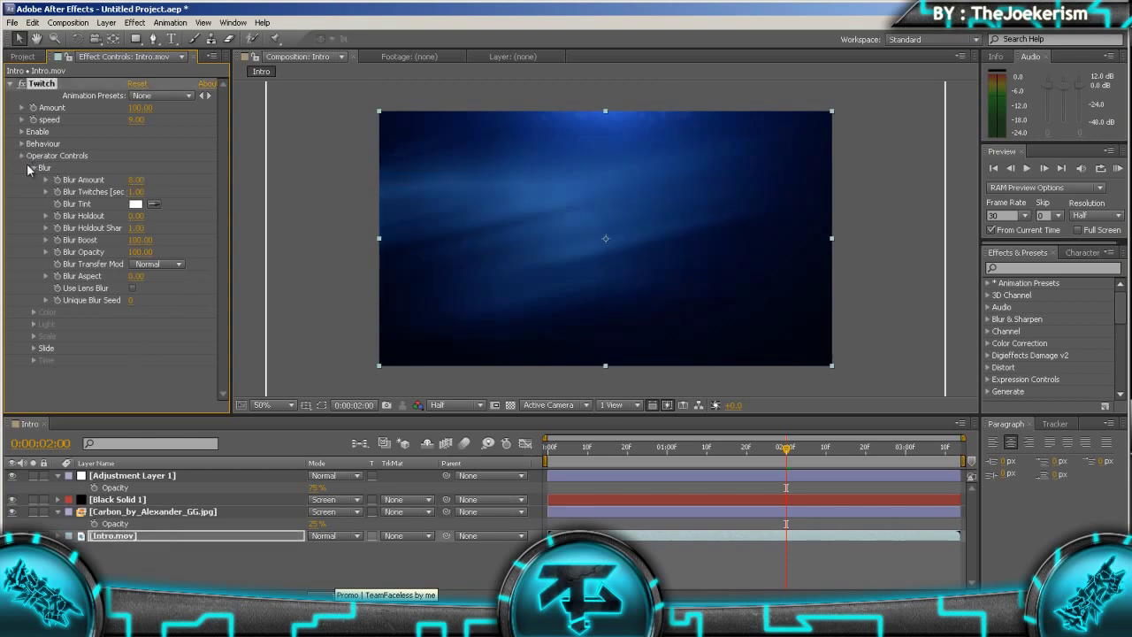
left_click(24, 156)
left_click(24, 156)
left_click(33, 168)
left_click(34, 216)
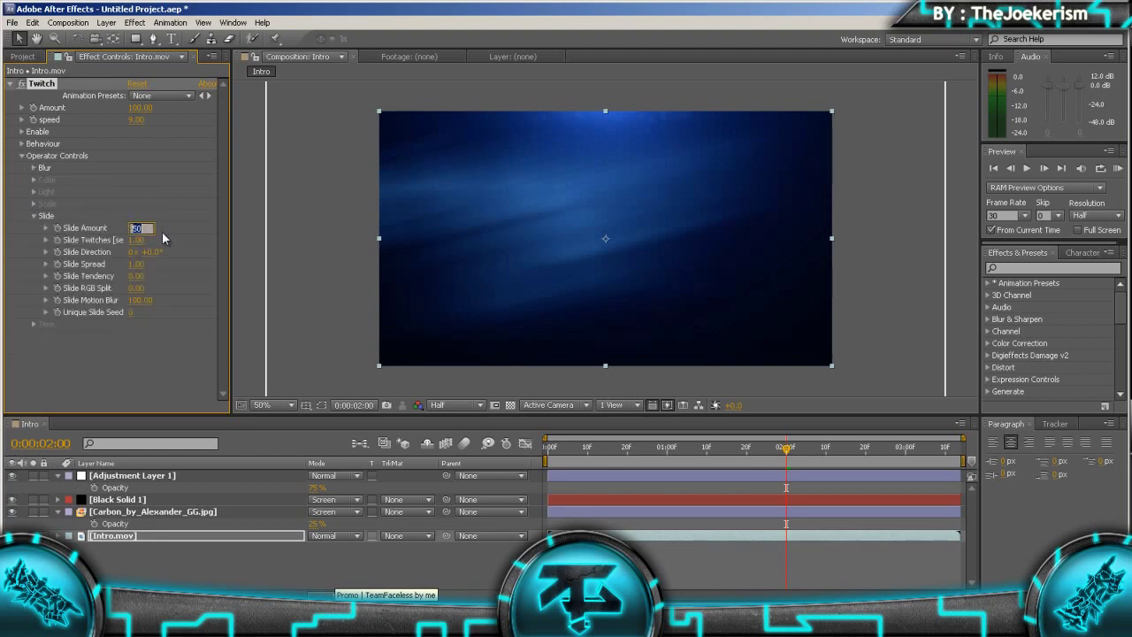
left_click(153, 356)
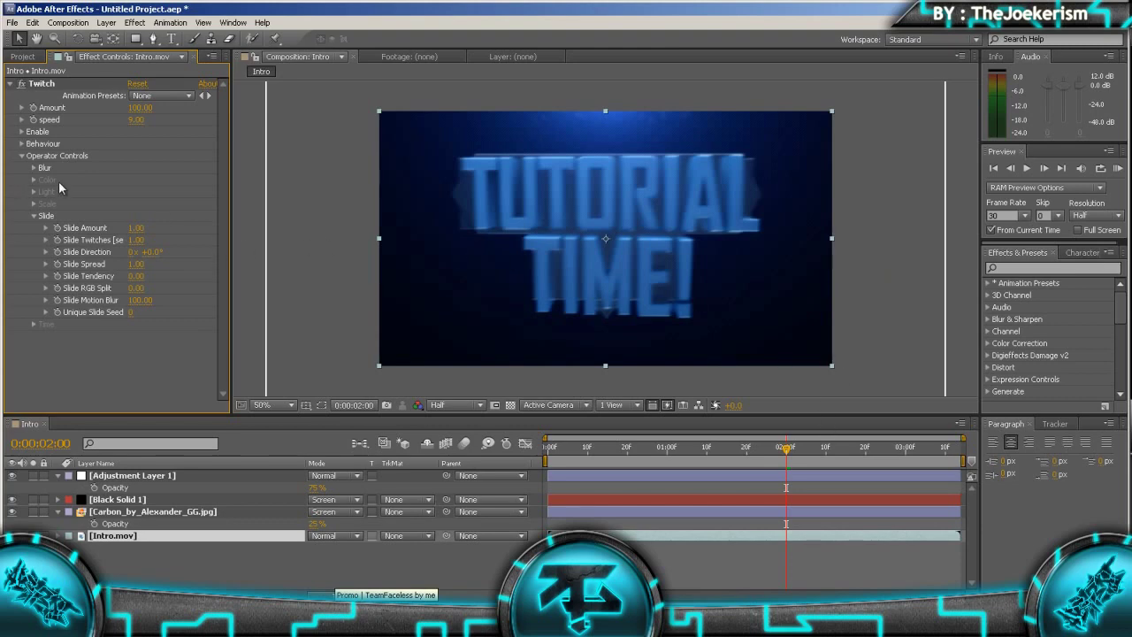
Set the Twitch blur and slide amounts to 0 and start keyframing both at 0:00:02:00
left_click(33, 168)
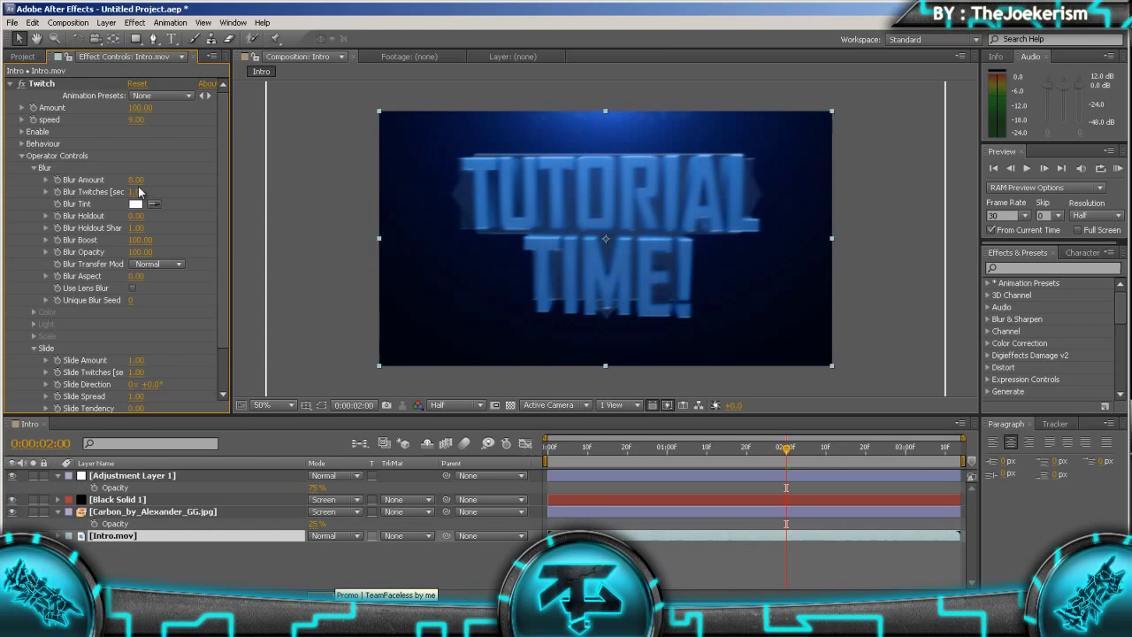
left_click(135, 180)
left_click(138, 361)
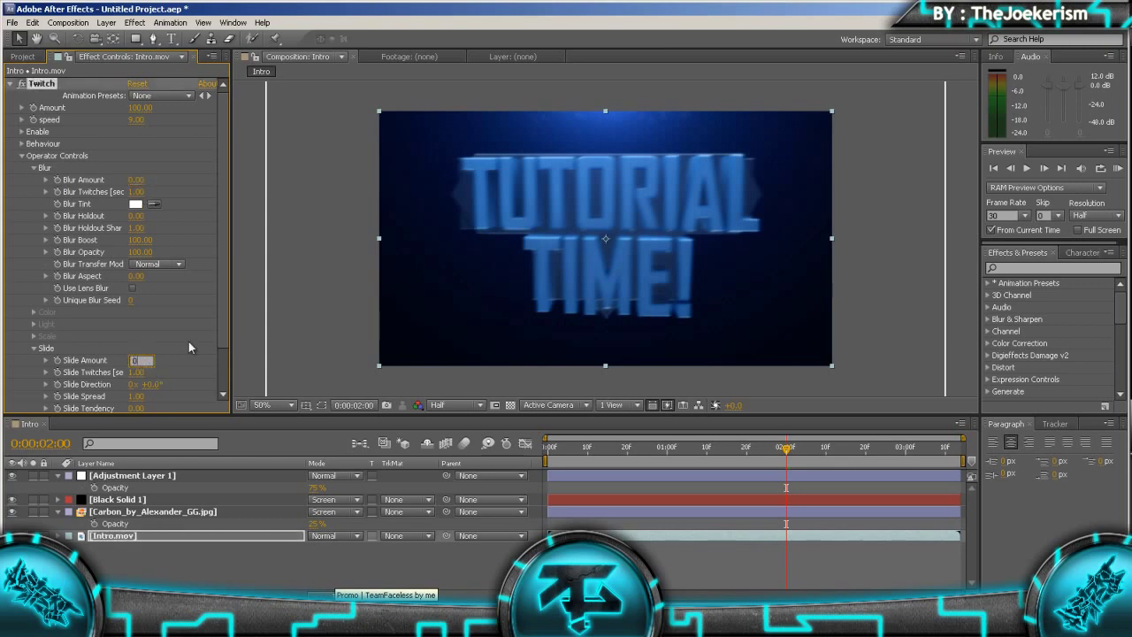
type("0")
key("Return")
left_click(58, 360)
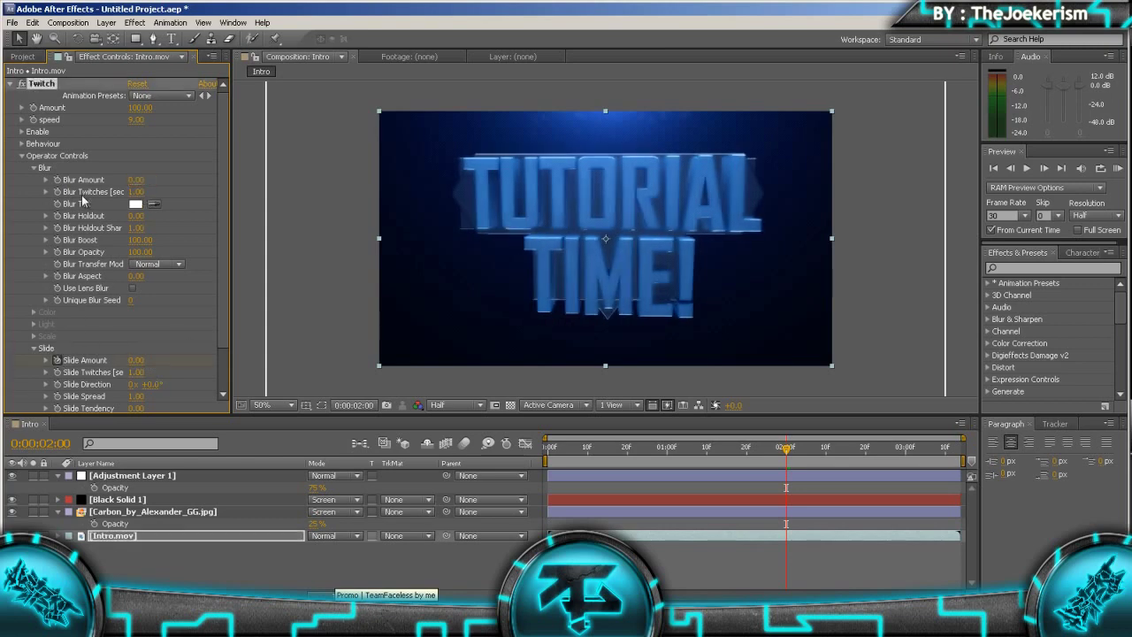
left_click(58, 181)
Advance to 0:00:02:05 and keyframe the Twitch blur amount at 8 and the slide amount at 1
left_click(1059, 168)
left_click(1060, 168)
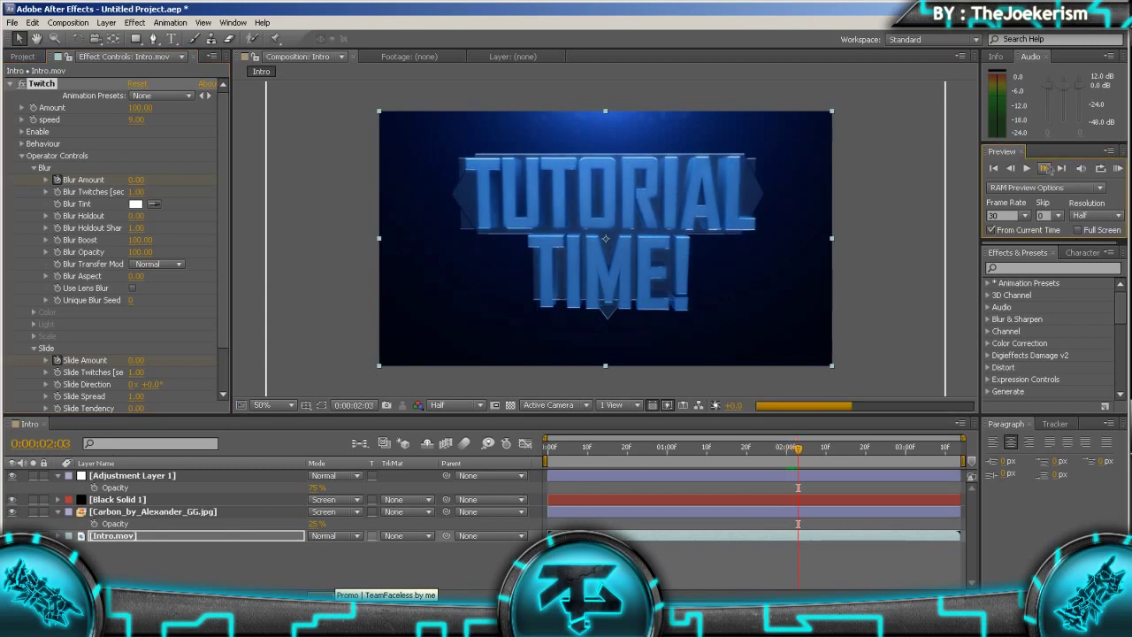
left_click(1048, 169)
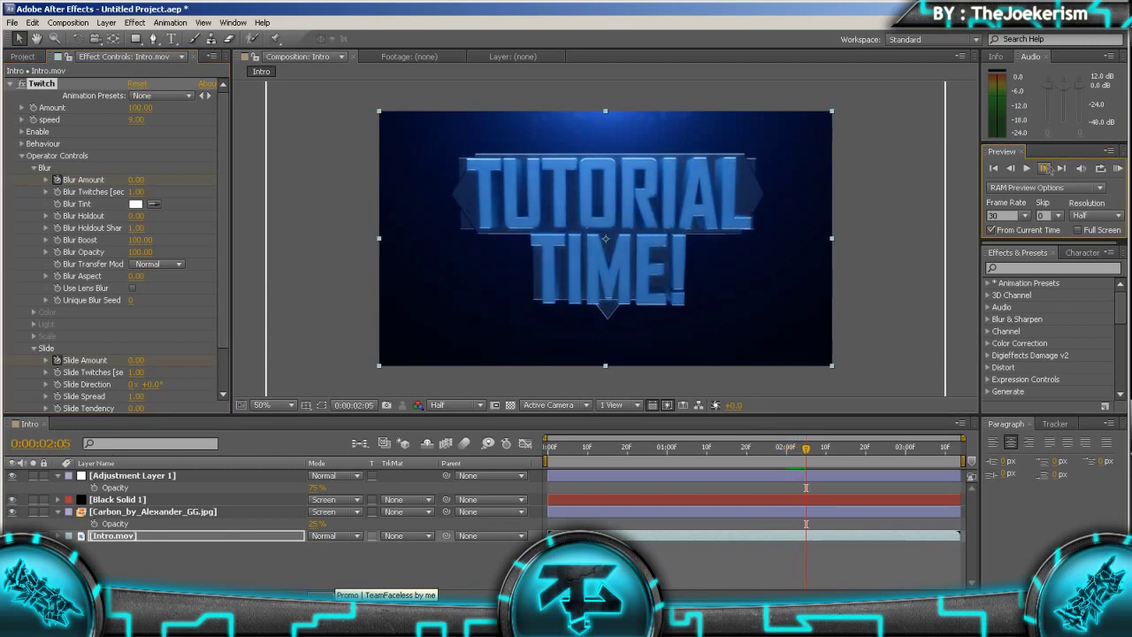
left_click(140, 181)
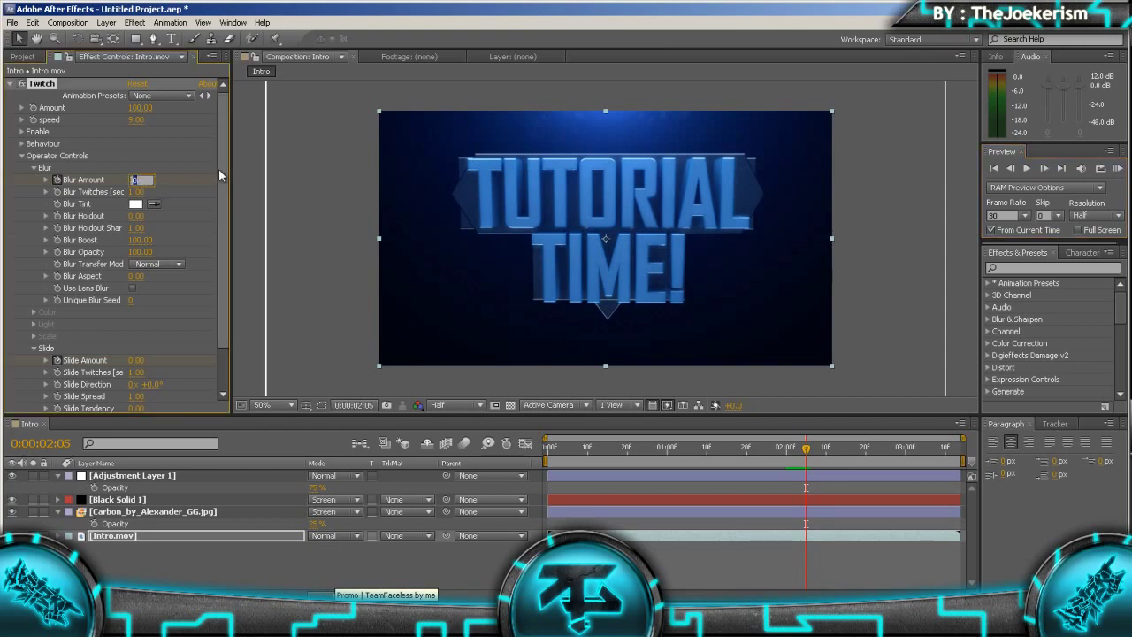
type("8")
left_click(136, 361)
type("1")
Hide Adjustment Layer 1 and play a RAM preview of the twitching title from 0:00:01:25
left_click(152, 511)
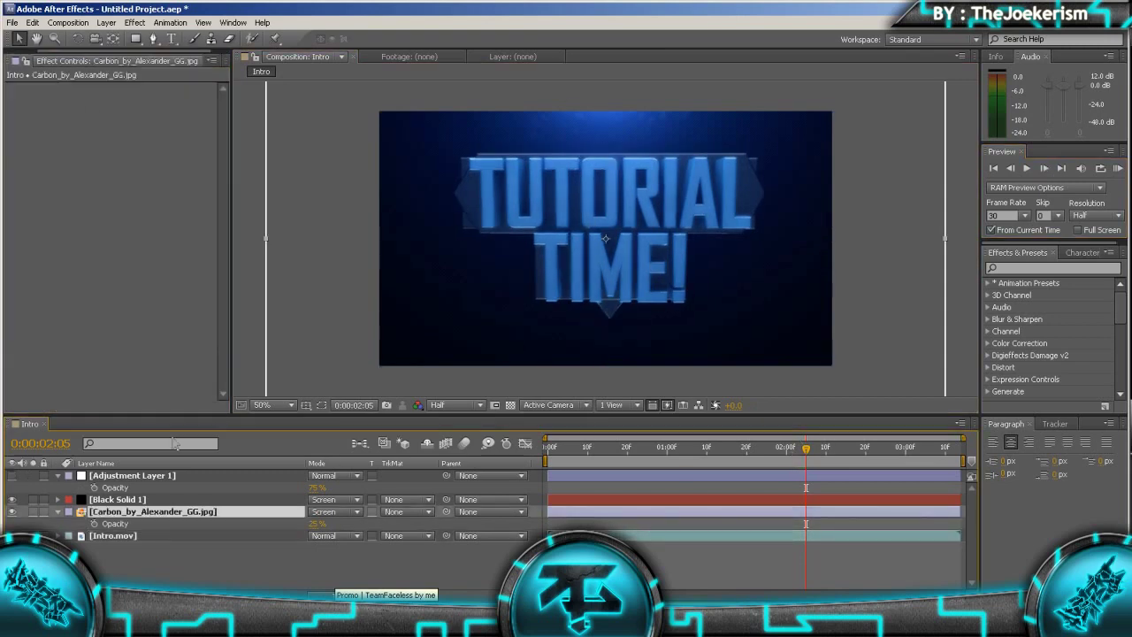
left_click(766, 447)
left_click(1120, 170)
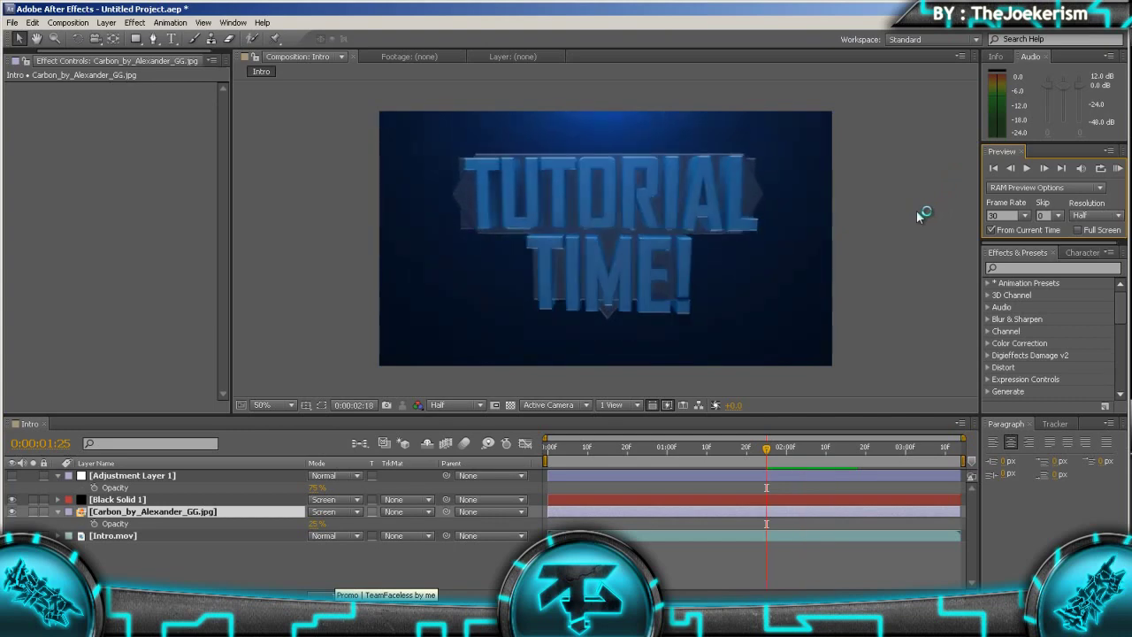
key("space")
left_click(1099, 168)
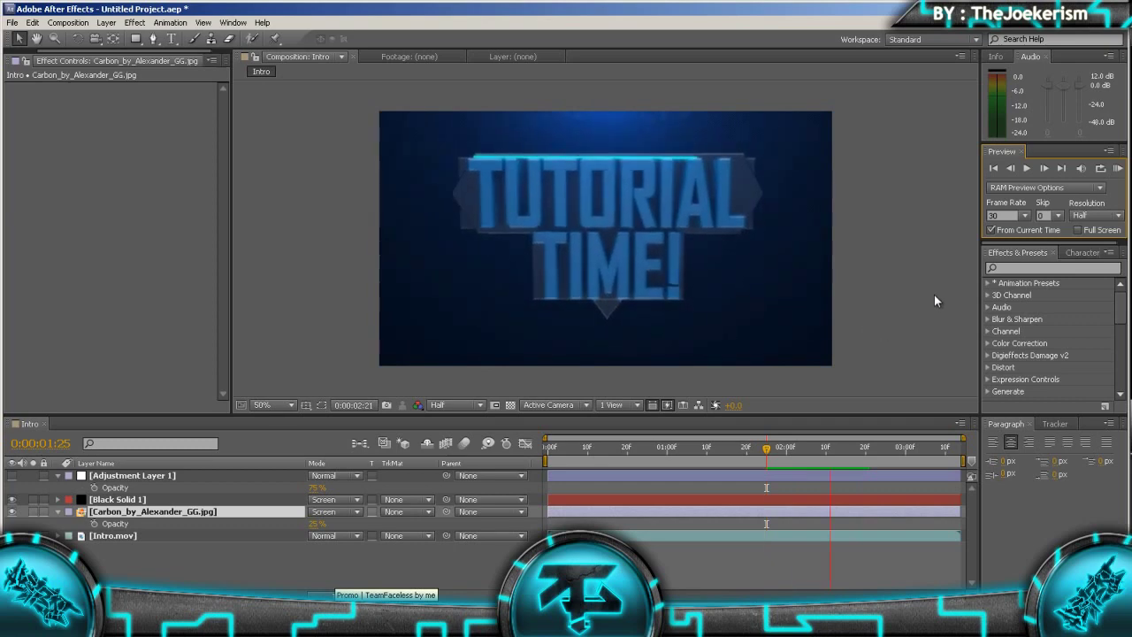
key("space")
Switch to Cinema 4D and examine the Cel Renderer properties in the render settings
left_click(22, 53)
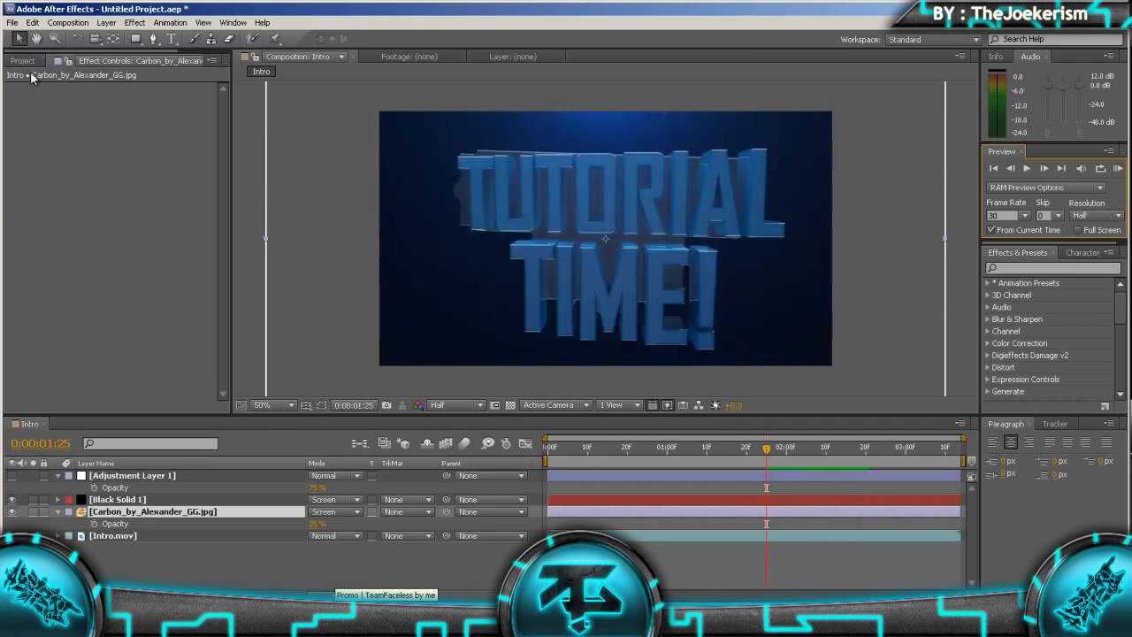
left_click(23, 60)
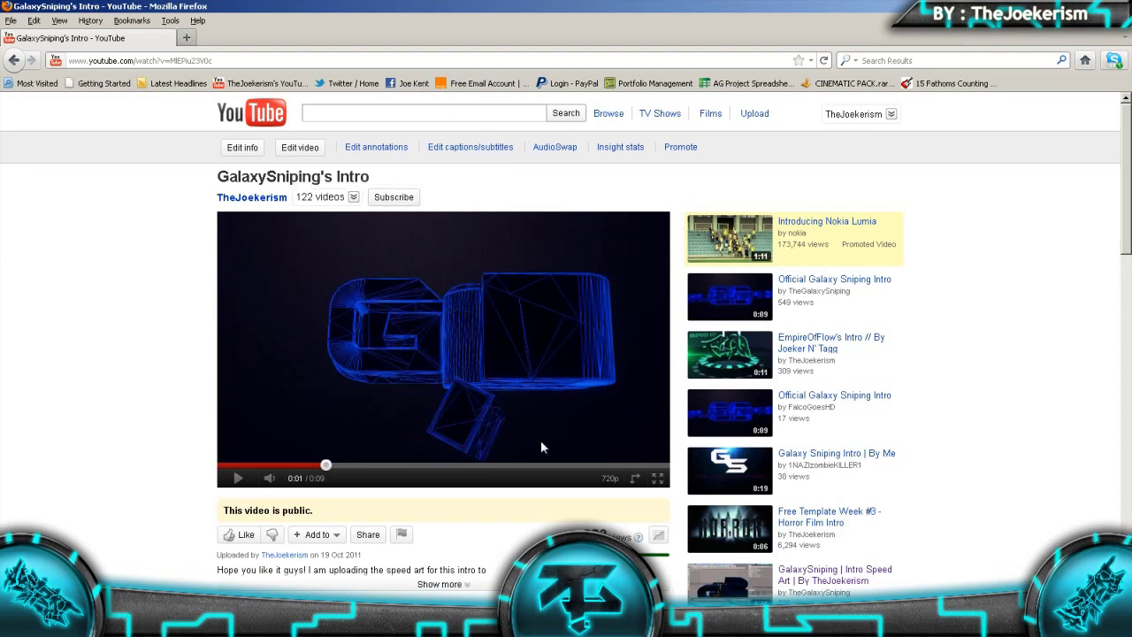
key("alt+Tab")
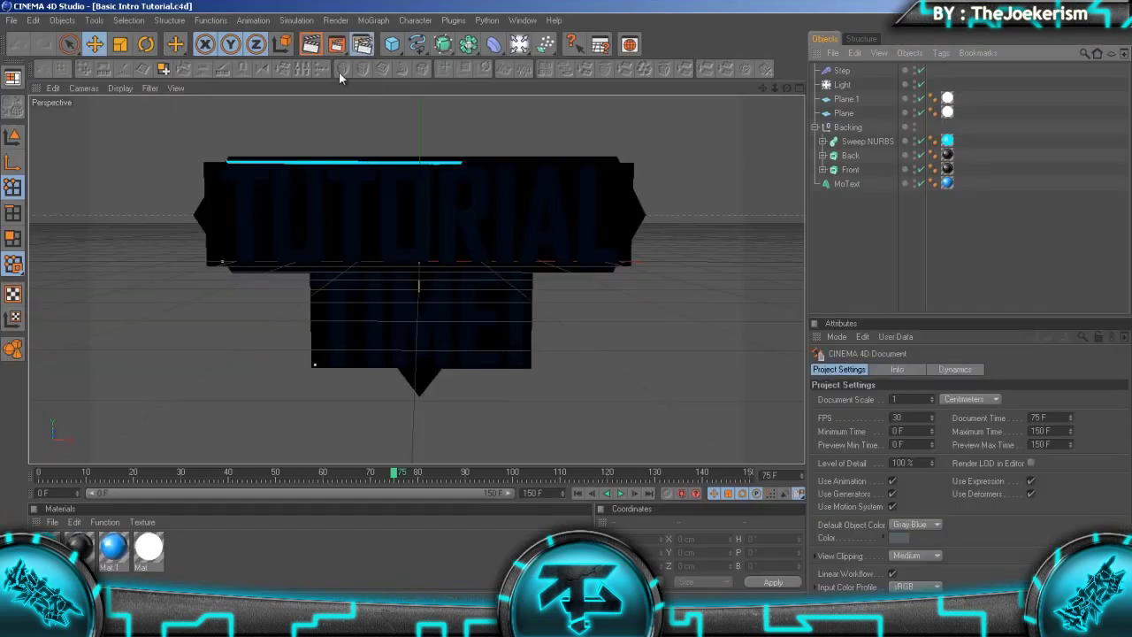
left_click(362, 44)
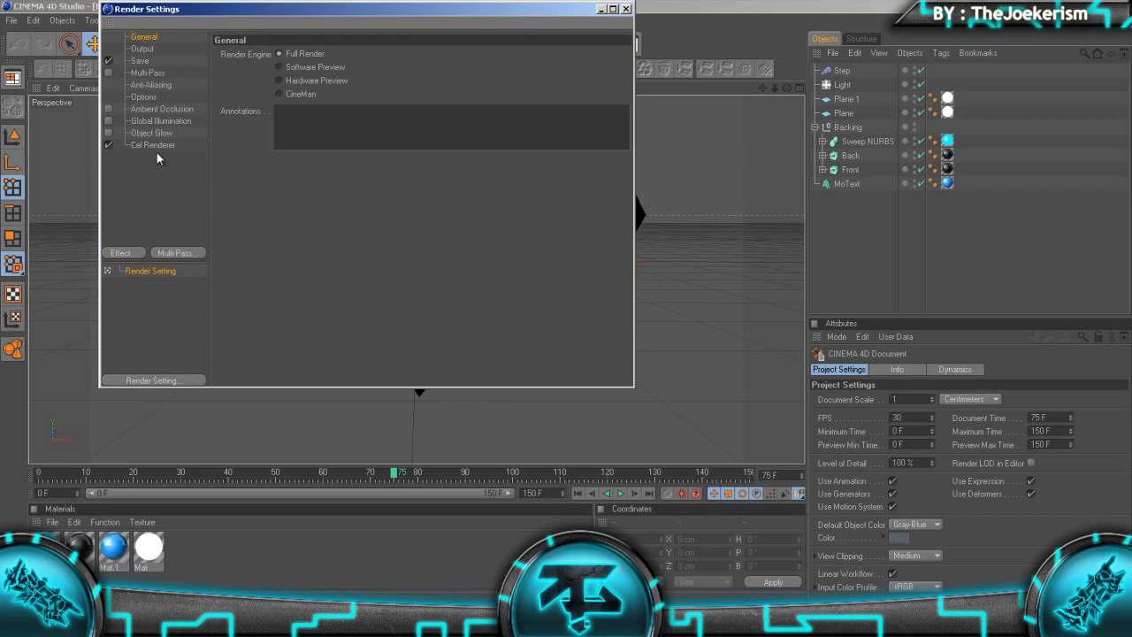
left_click(137, 254)
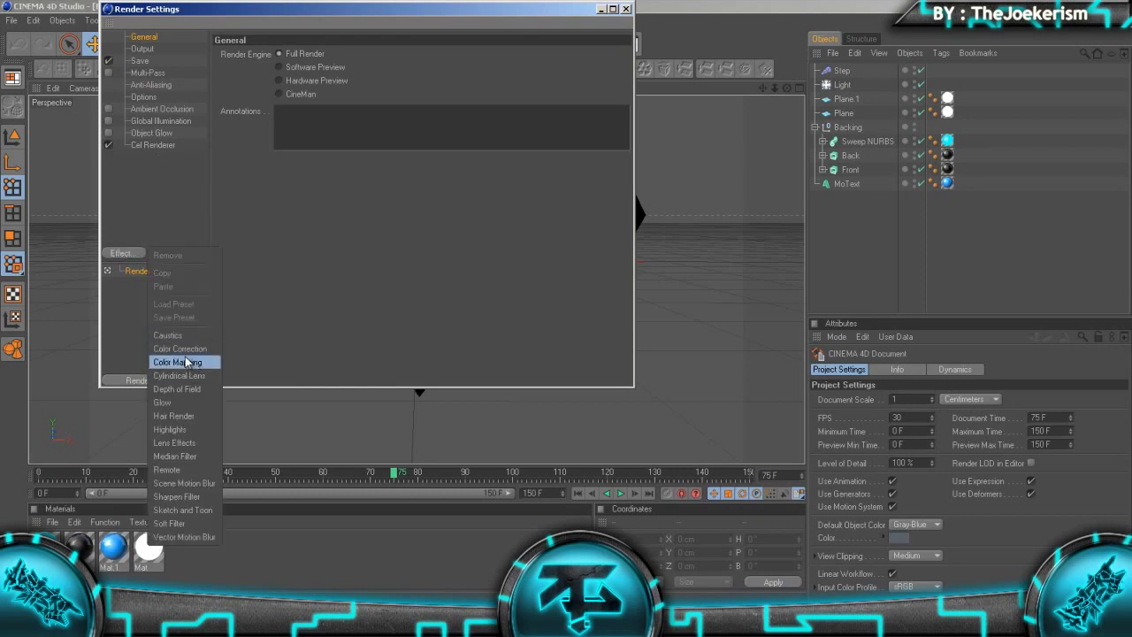
left_click(156, 148)
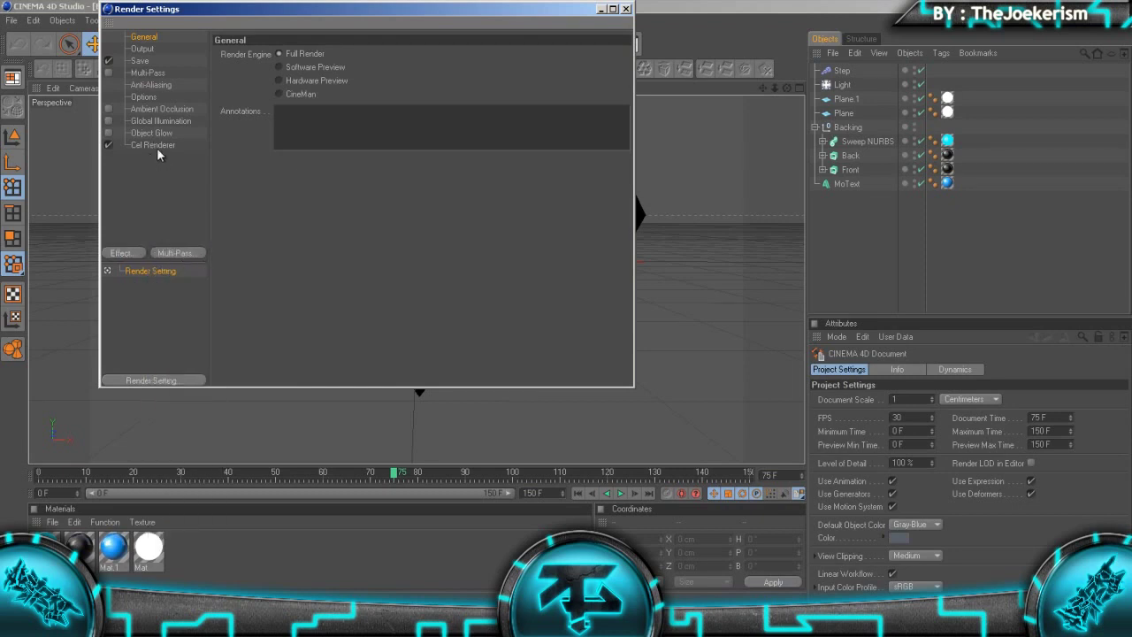
left_click(155, 146)
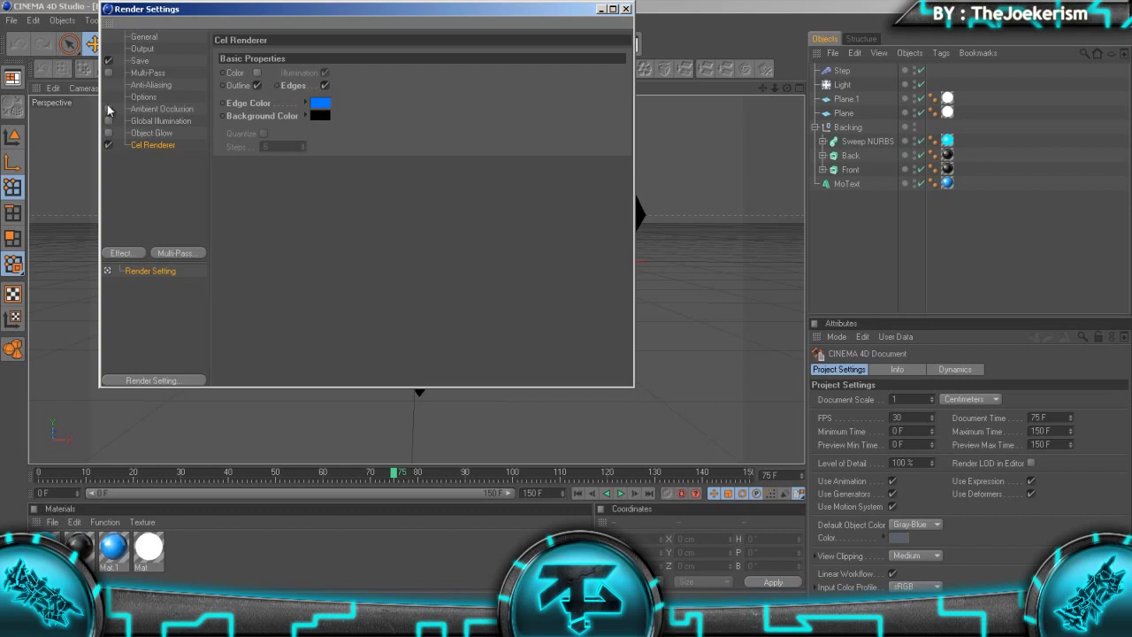
Edit the start of the manual output frame range and close the render settings
left_click(143, 50)
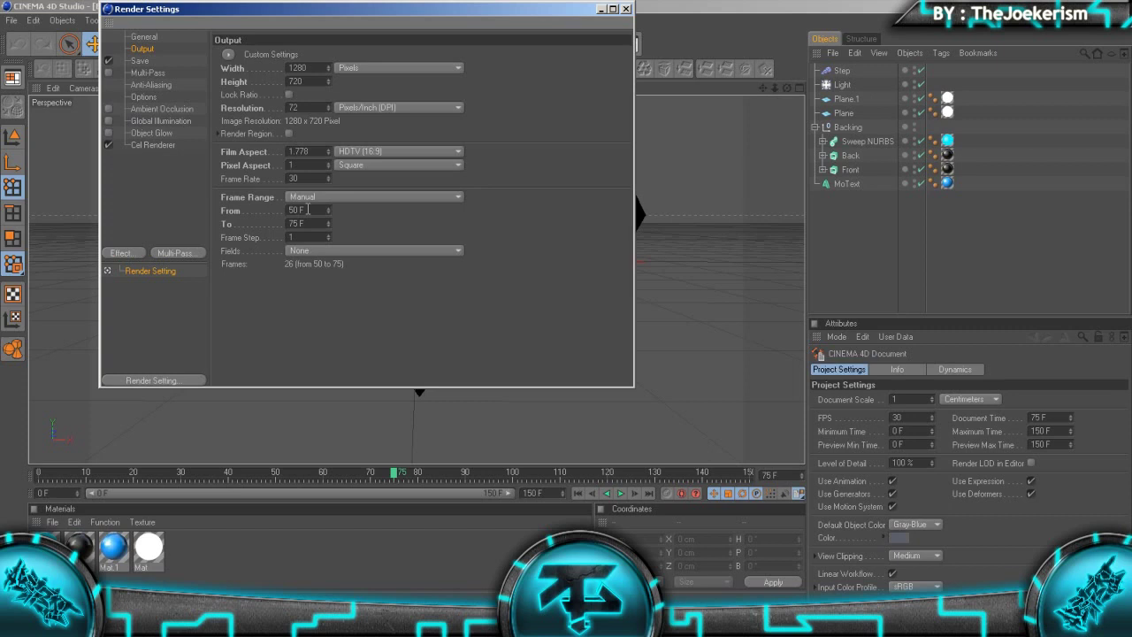
key("Tab")
left_click(139, 52)
left_click(625, 9)
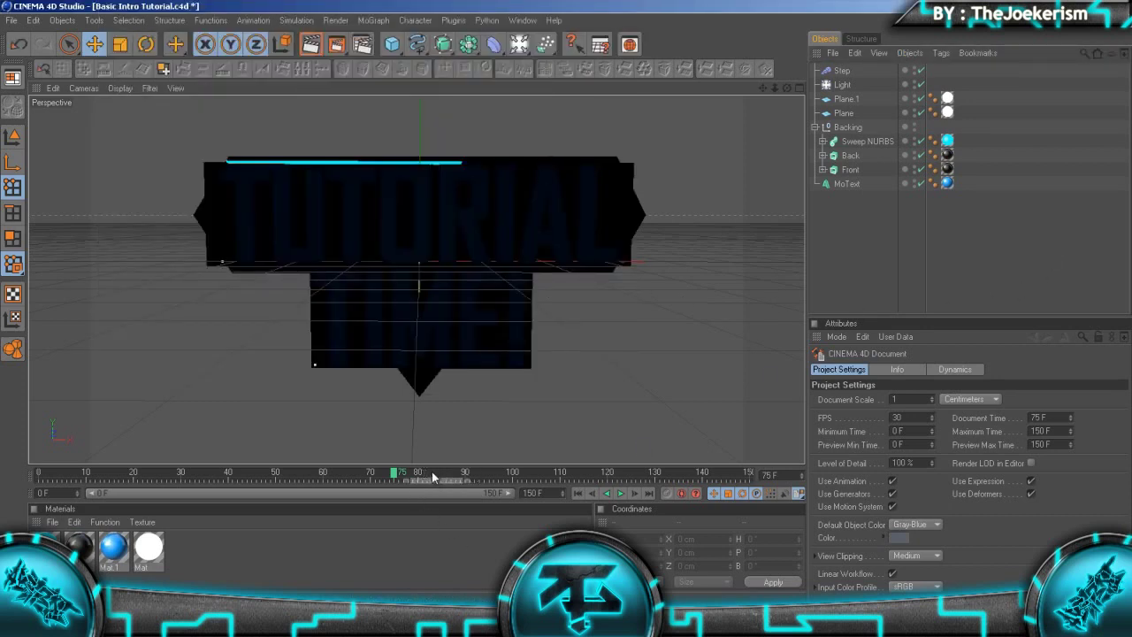
Scrub the title animation's timeline, close Cinema 4D and return to After Effects
left_click_drag(433, 477, 389, 475)
key("alt+F4")
left_click(578, 354)
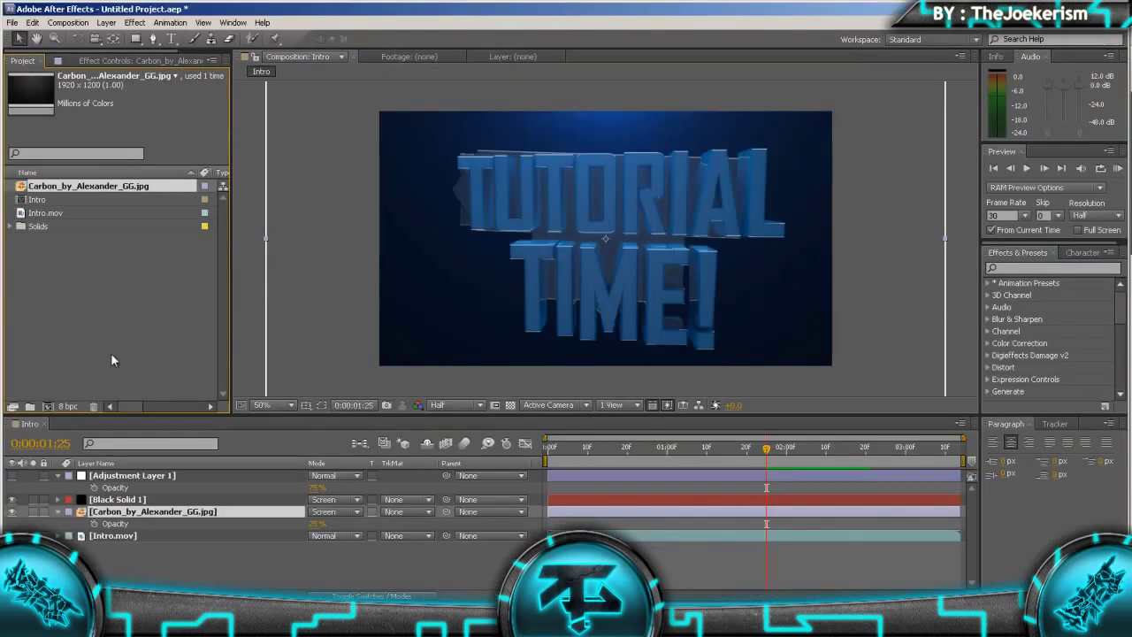
Import Intro (Cel Rendered).mov from the Cinema 4D Basic Intro Tutorial folder, interpreting its alpha as Straight - Unmatted
double_click(109, 350)
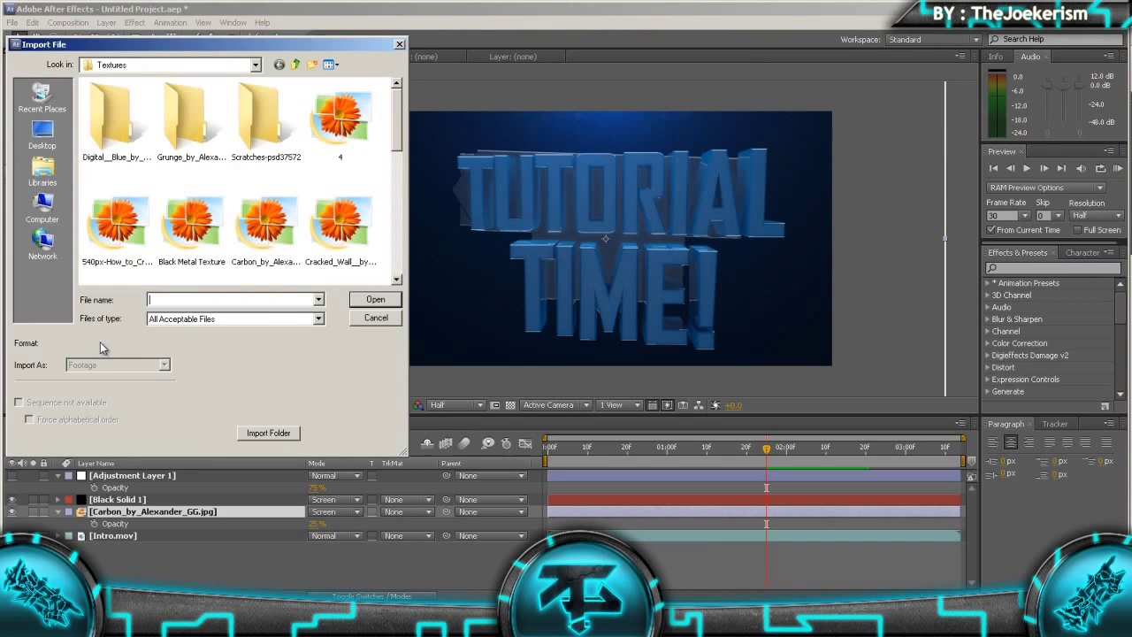
left_click(296, 65)
left_click(296, 65)
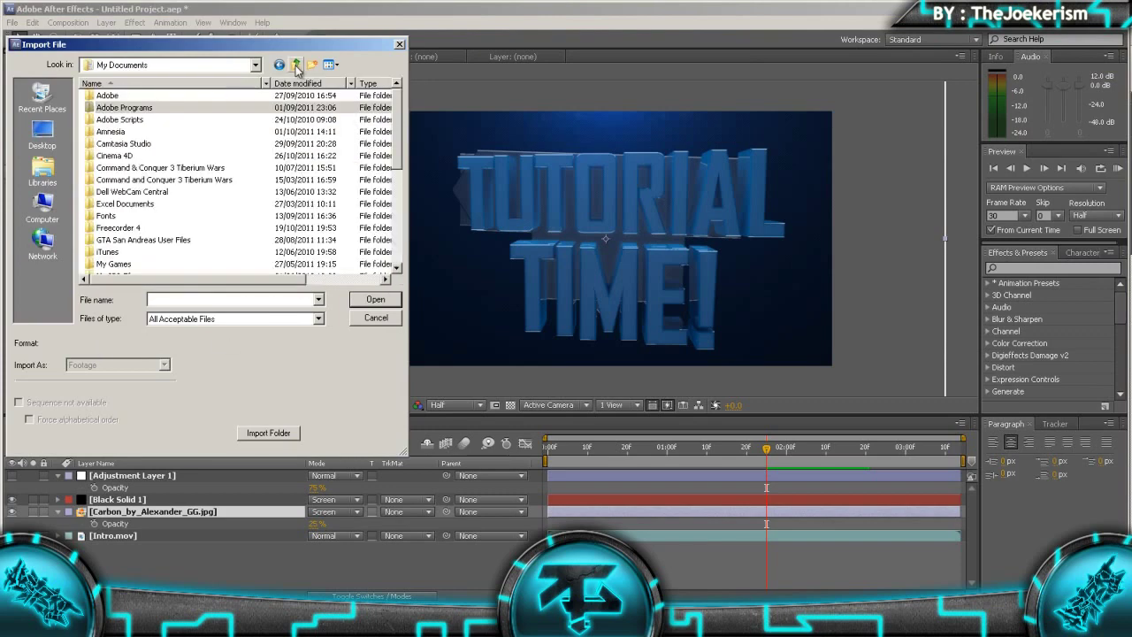
double_click(114, 156)
scroll(309, 256, "down", 10)
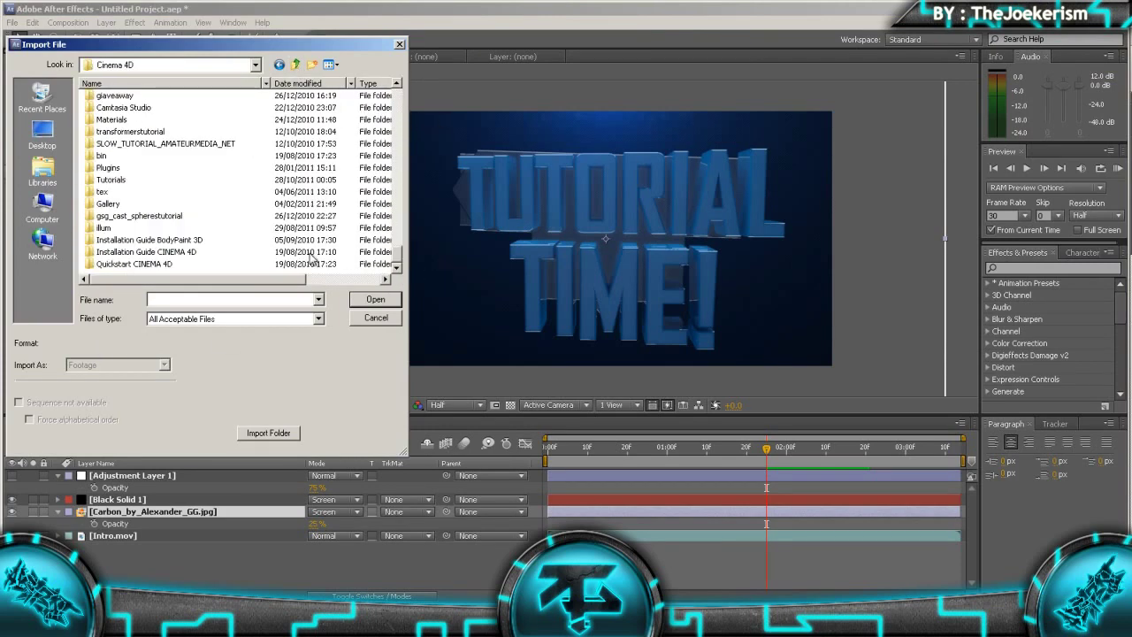
double_click(115, 181)
left_click(179, 141)
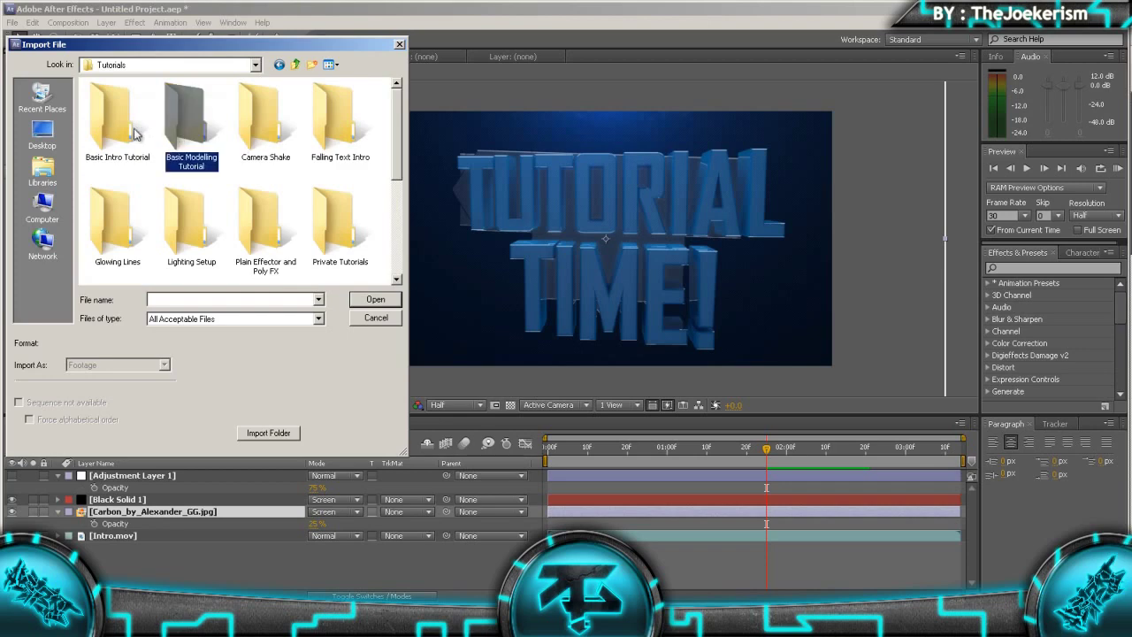
double_click(123, 132)
left_click(158, 144)
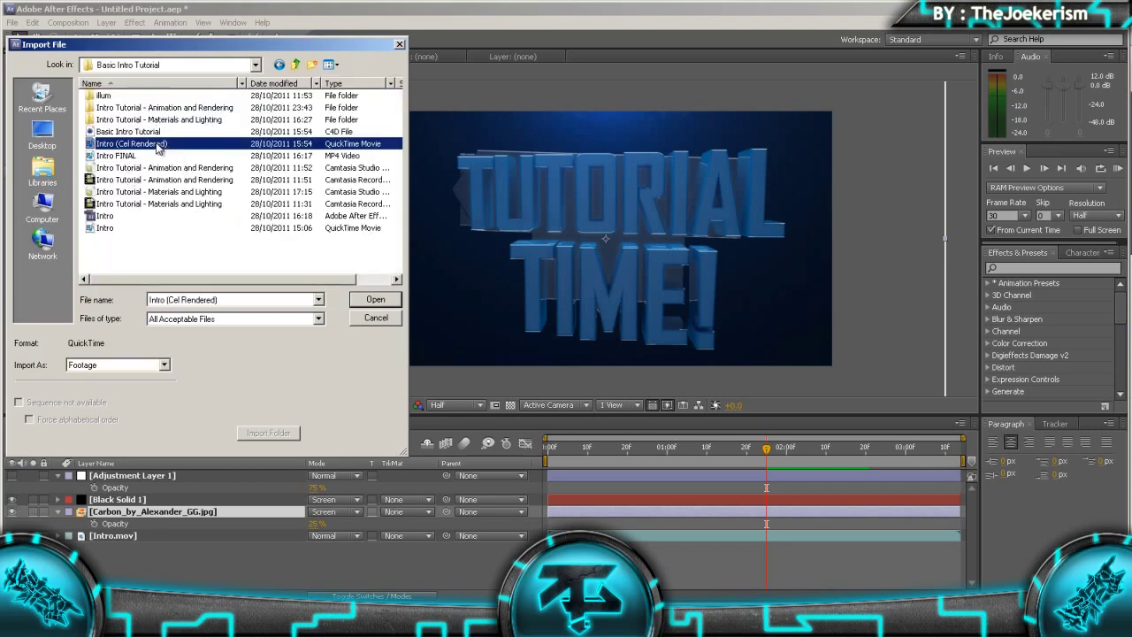
double_click(158, 146)
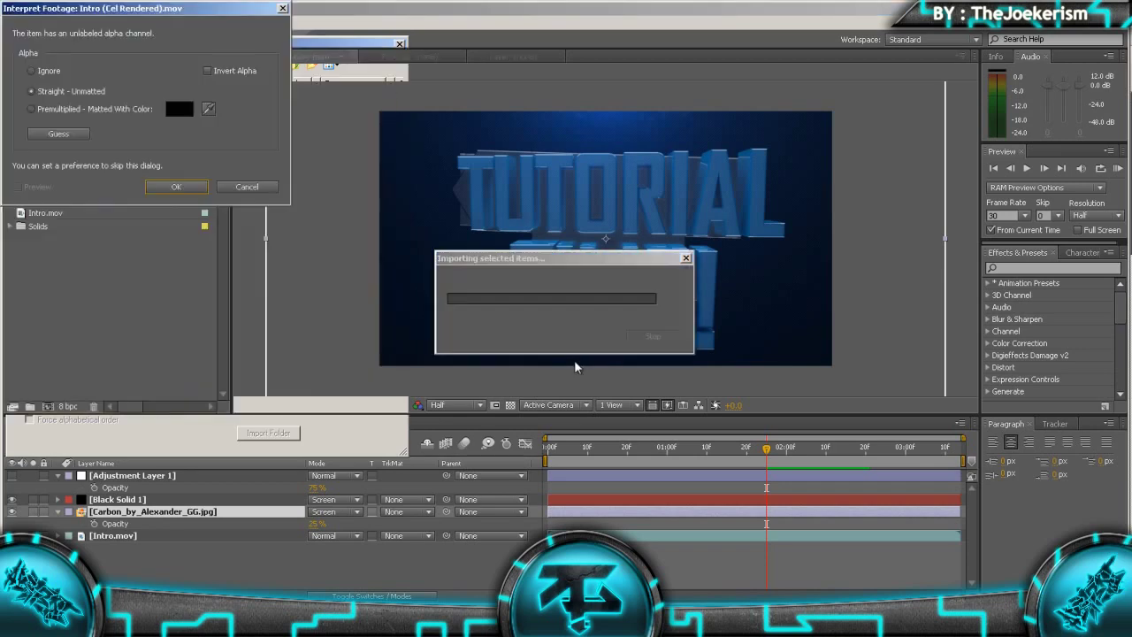
left_click(176, 186)
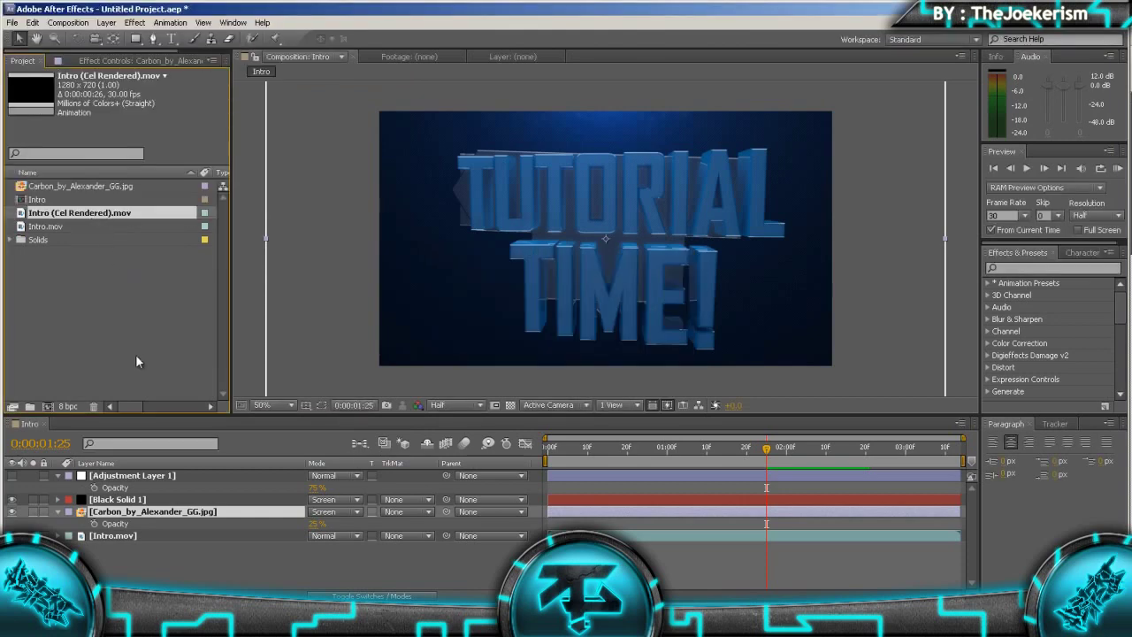
Add Intro (Cel Rendered).mov to the composition beneath Intro.mov and start the clip at 0:00:01:22
left_click_drag(79, 212, 163, 548)
left_click(590, 447)
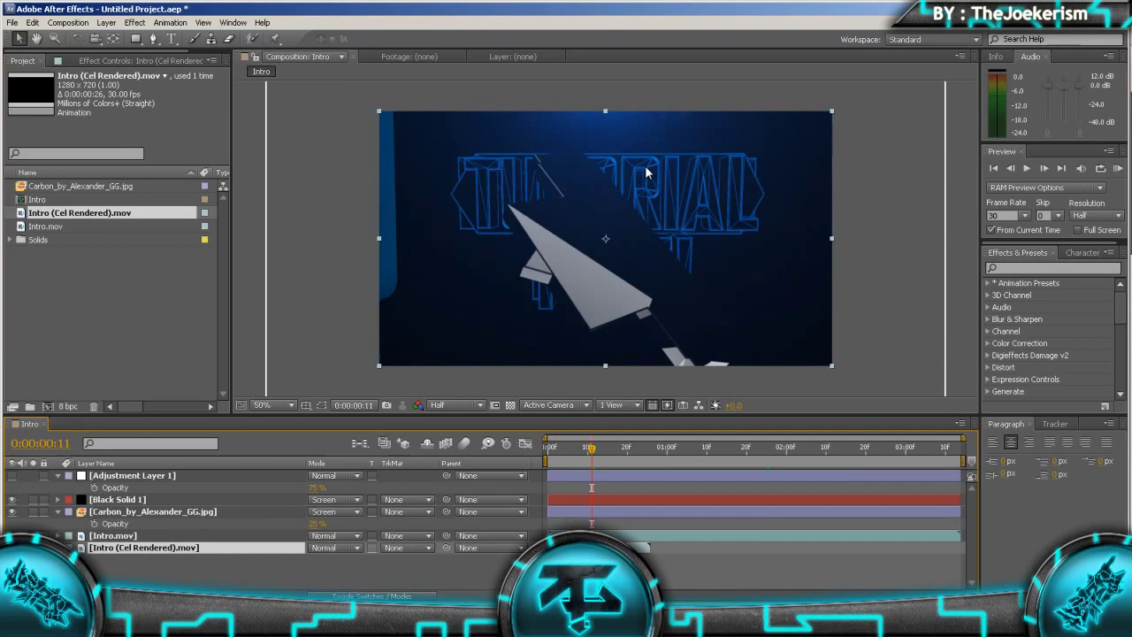
left_click(715, 447)
left_click_drag(734, 453, 754, 449)
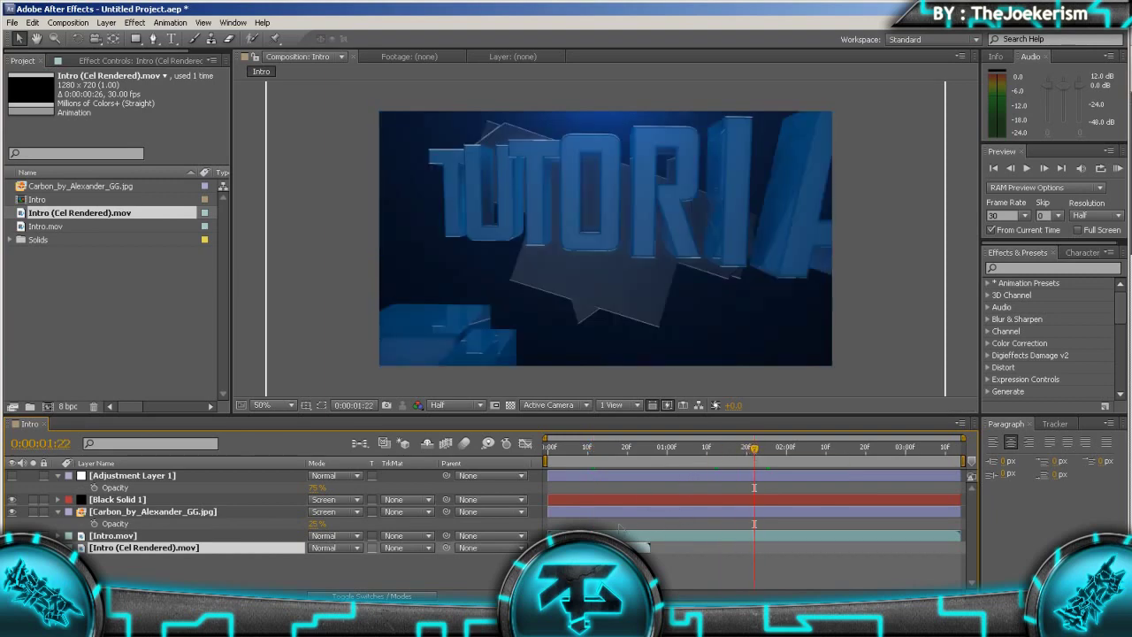
left_click_drag(575, 547, 781, 541)
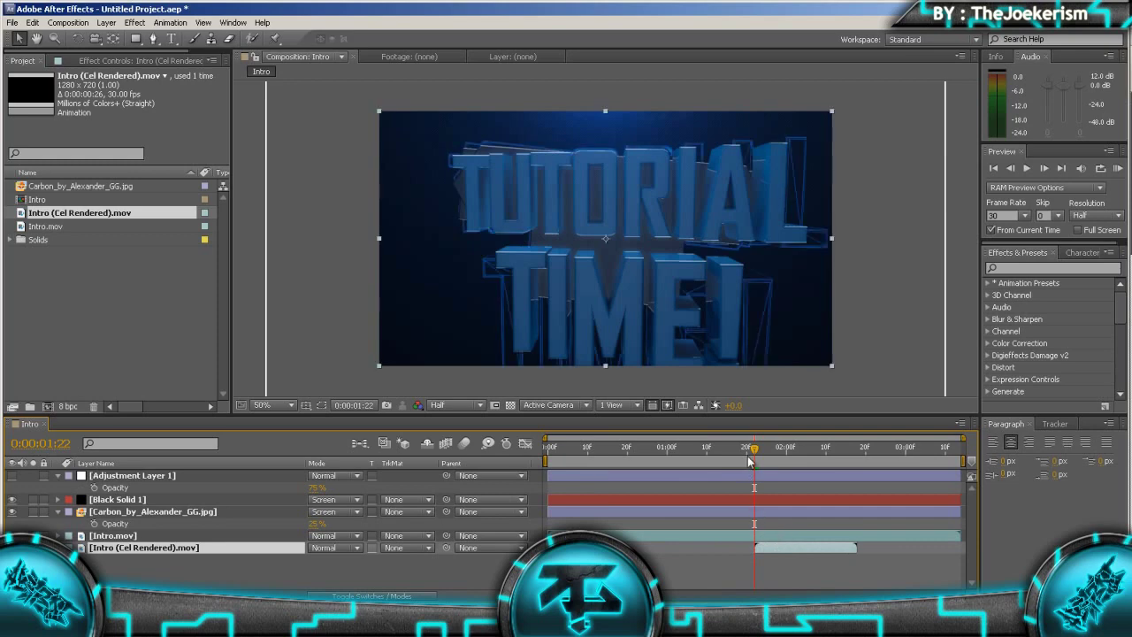
Shift the Intro (Cel Rendered).mov clip two frames earlier to start at 0:00:01:20
left_click_drag(753, 453, 734, 451)
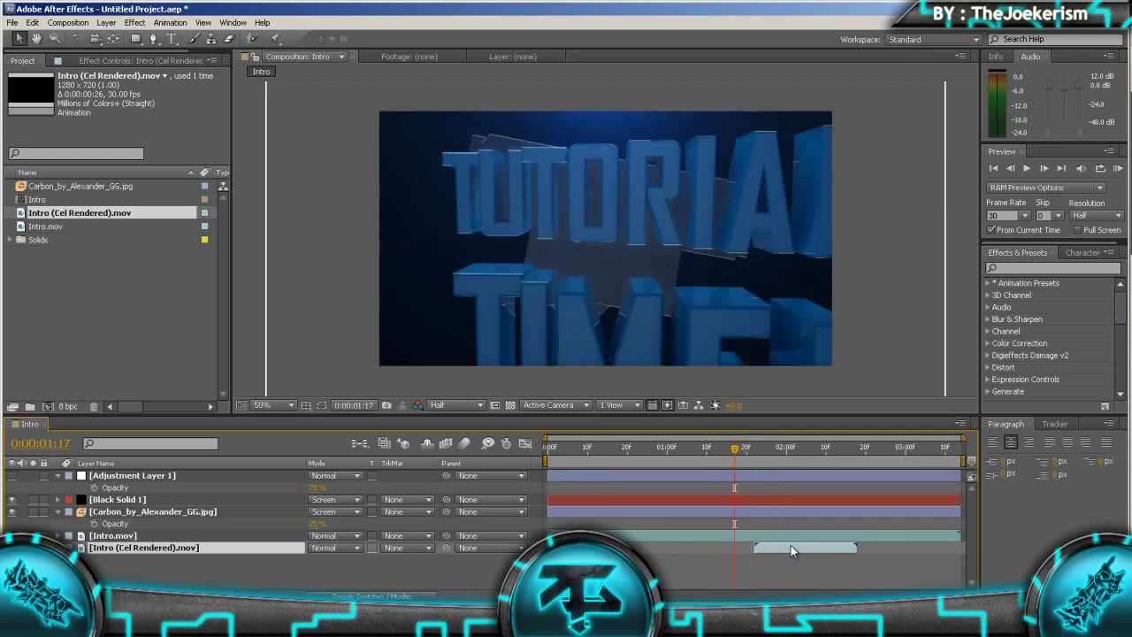
left_click(770, 452)
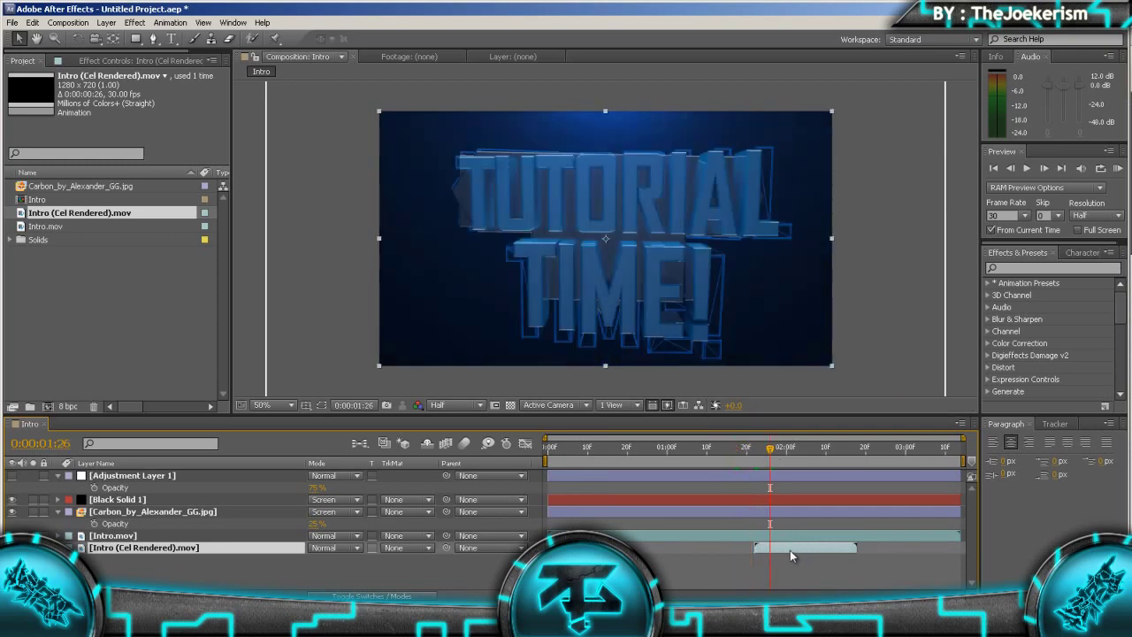
mouse_move(790, 548)
left_mouse_down()
mouse_move(806, 548)
mouse_move(784, 547)
left_mouse_up()
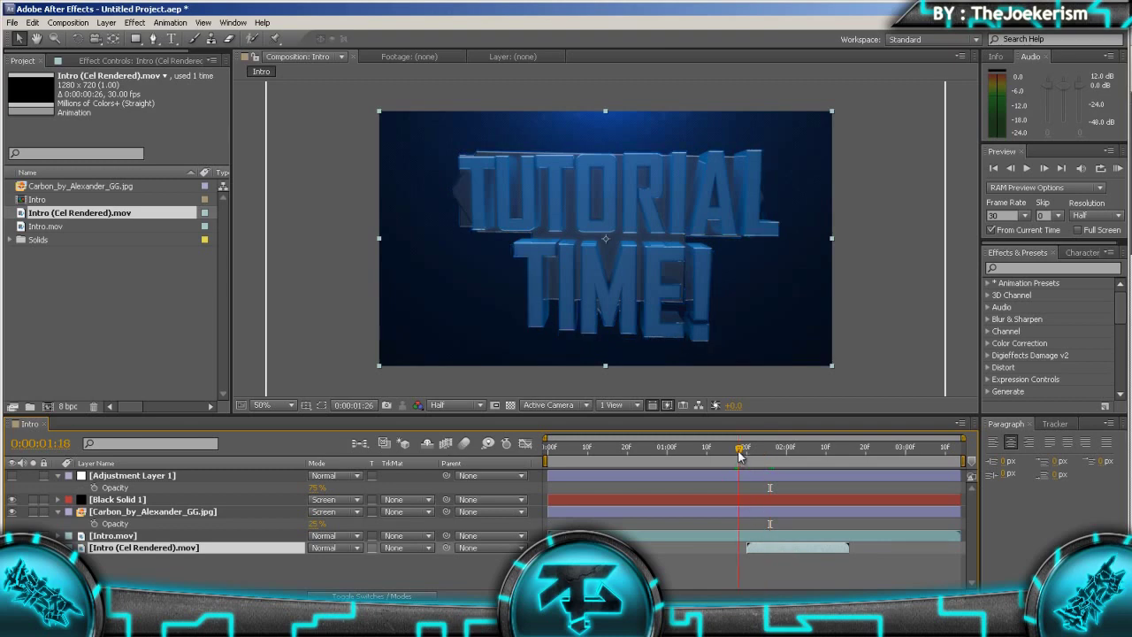
Advance frame by frame to 0:00:01:28 and split the Intro.mov layer there
left_click_drag(740, 451, 743, 452)
left_click(1044, 168)
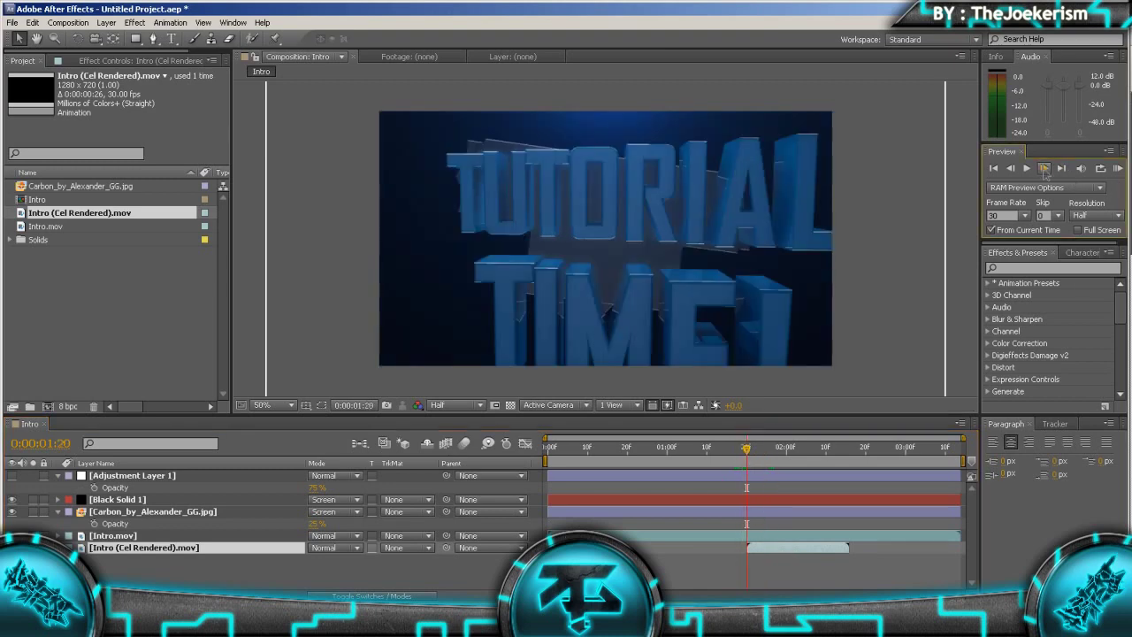
left_click(1045, 168)
left_click(1044, 168)
left_click(1044, 168)
left_click(1045, 168)
left_click(1044, 168)
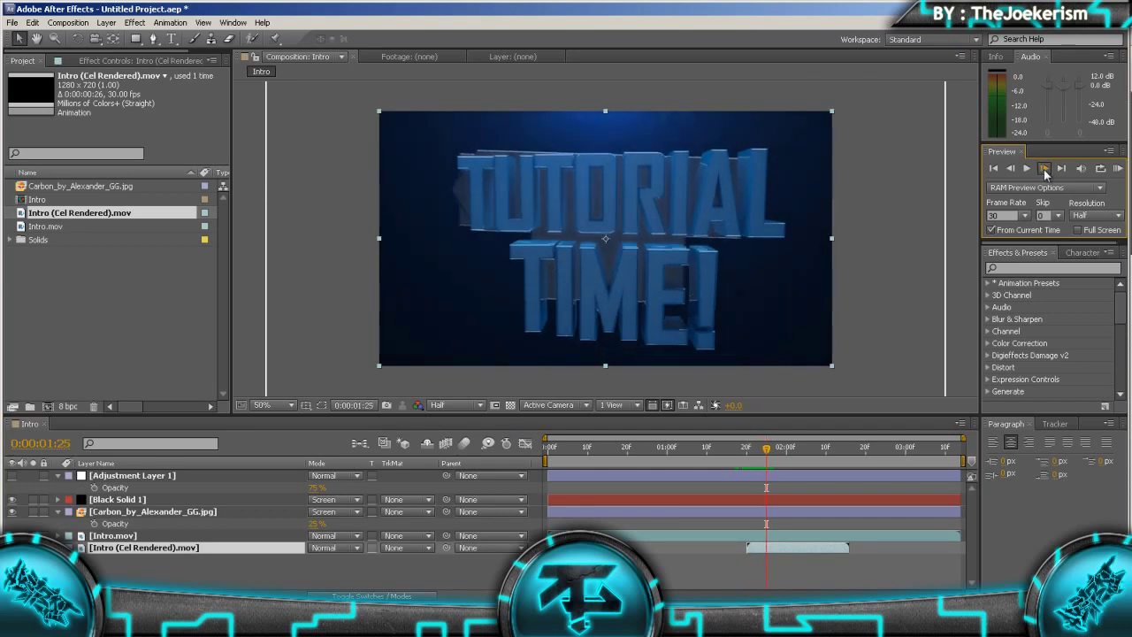
left_click(1044, 168)
left_click(1044, 168)
left_click(1045, 168)
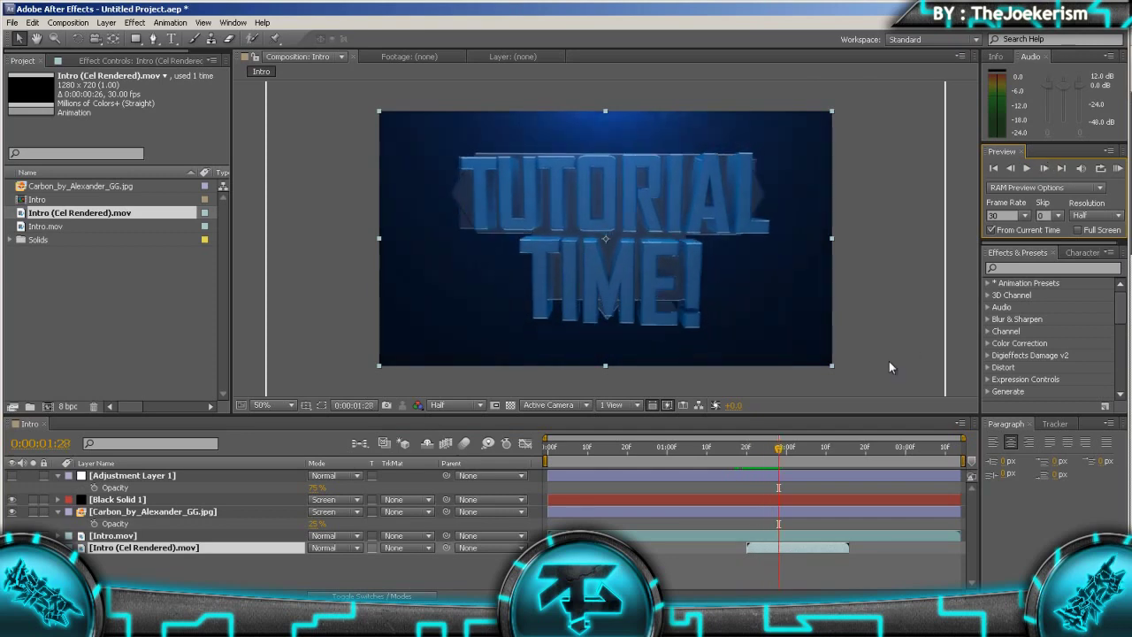
left_click(768, 536)
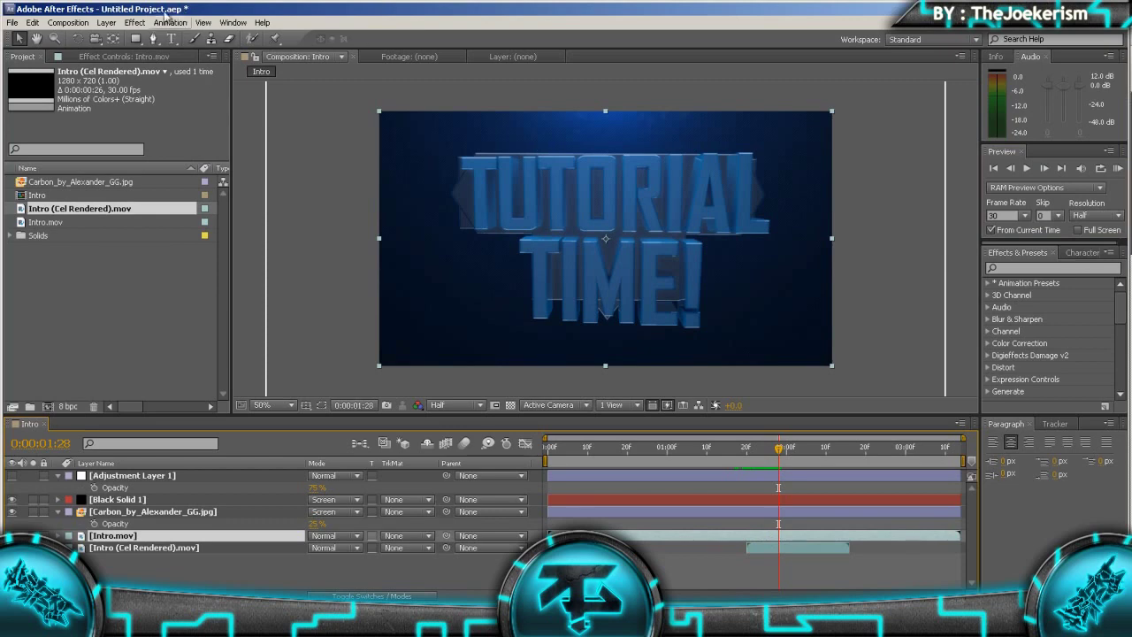
left_click(31, 22)
left_click(62, 157)
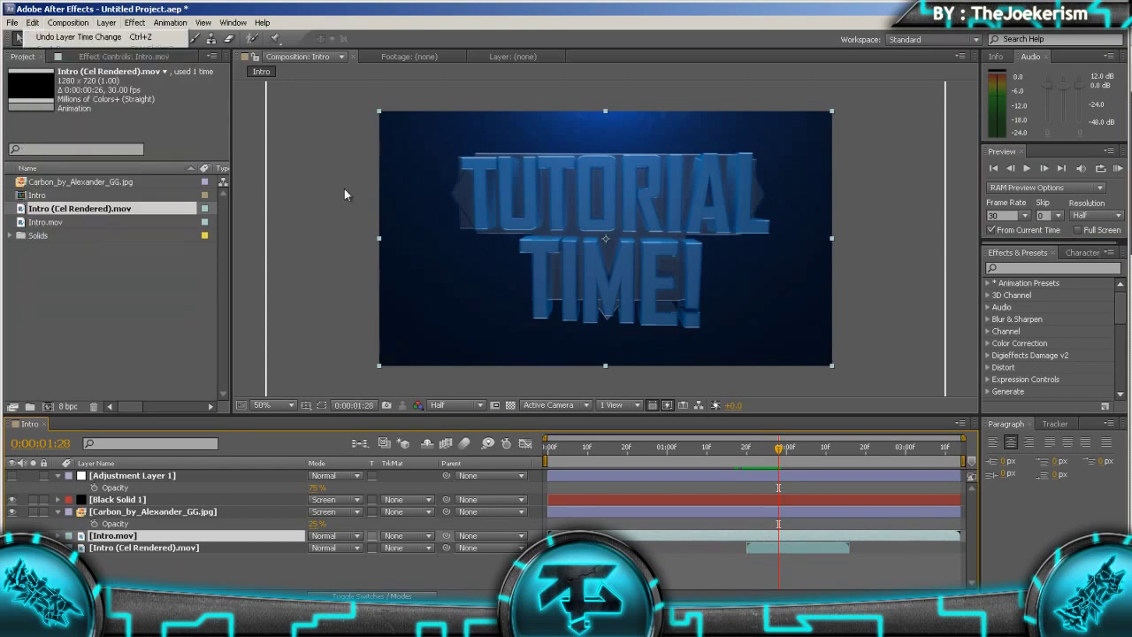
Split the earlier Intro.mov segment at 0:00:01:22
left_click(759, 453)
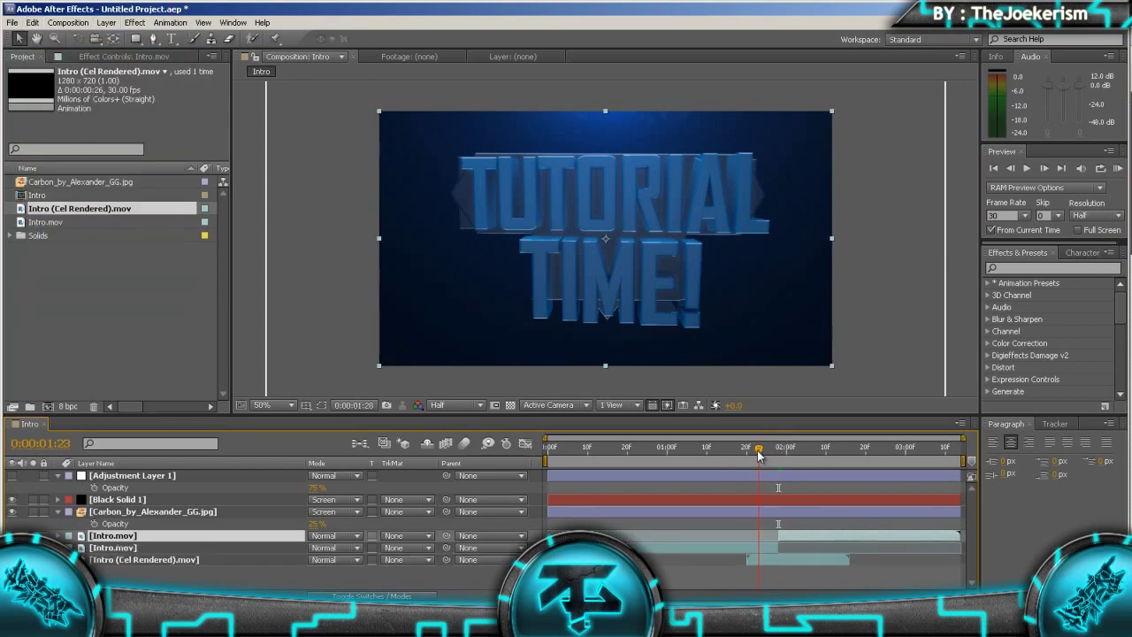
left_click(755, 453)
left_click(762, 547)
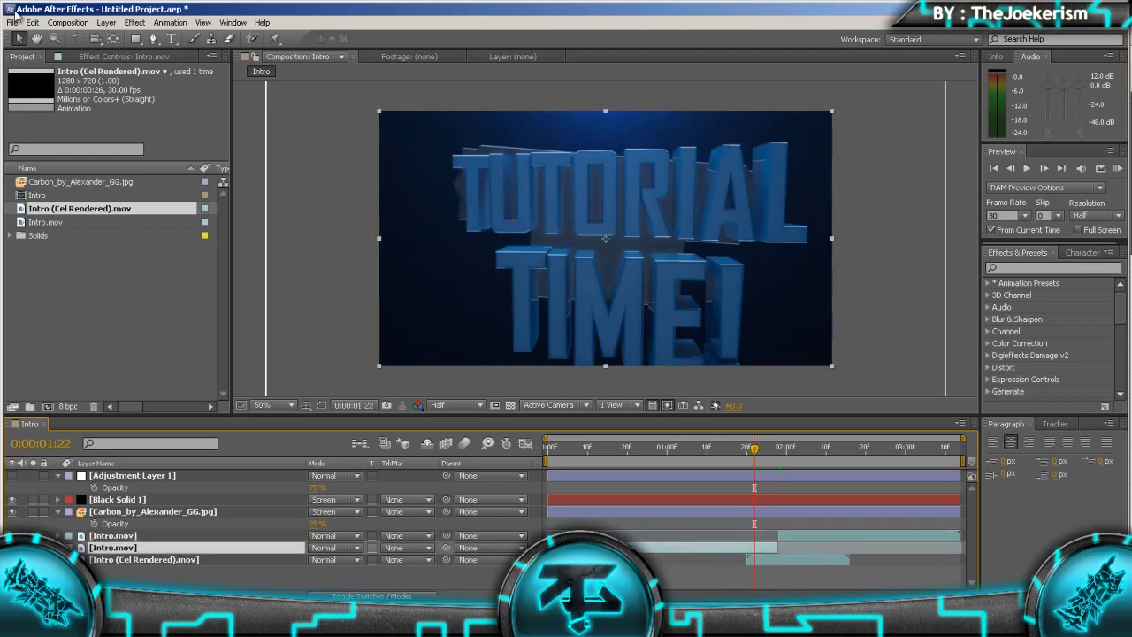
left_click(32, 22)
left_click(62, 157)
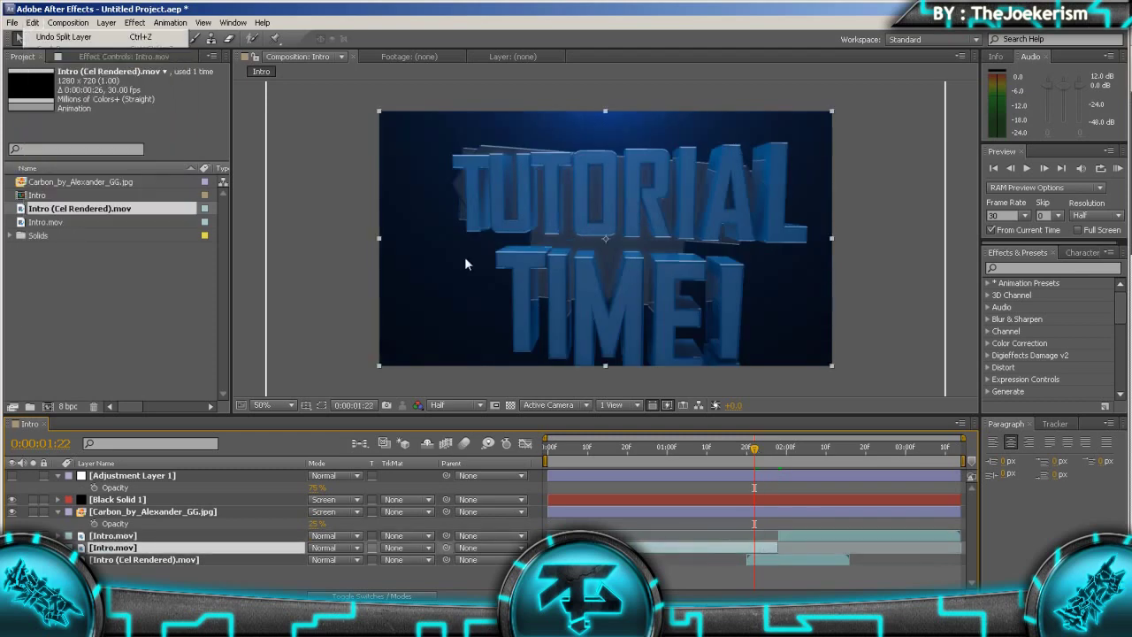
Split the last Intro.mov segment at 0:00:02:04 and delete the piece between 0:00:01:28 and 0:00:02:04
left_click(807, 447)
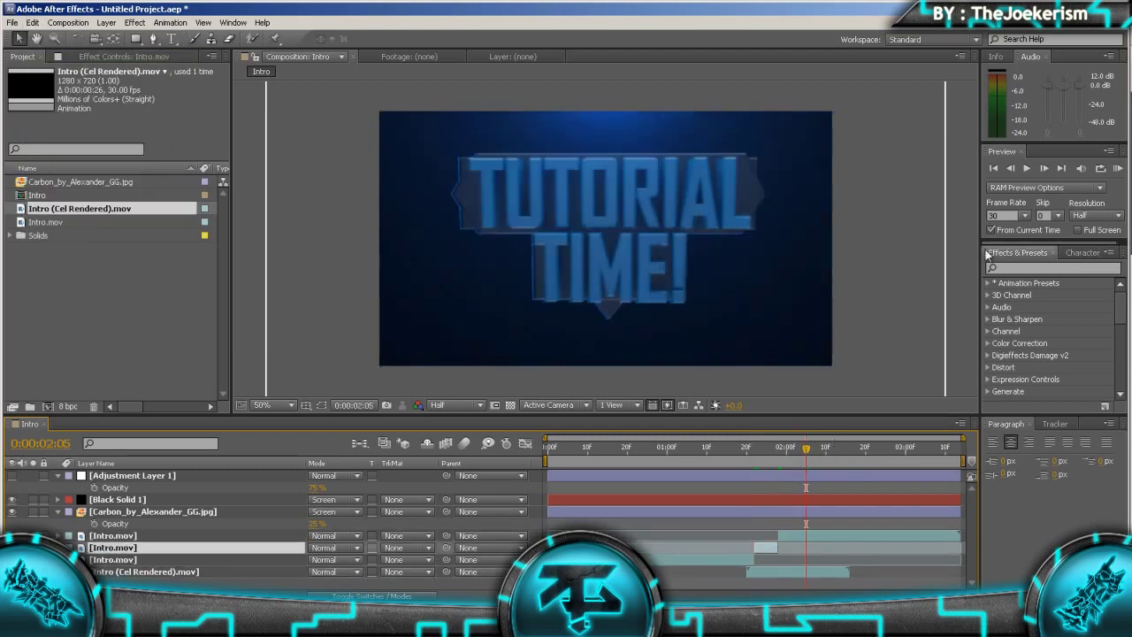
left_click(1011, 168)
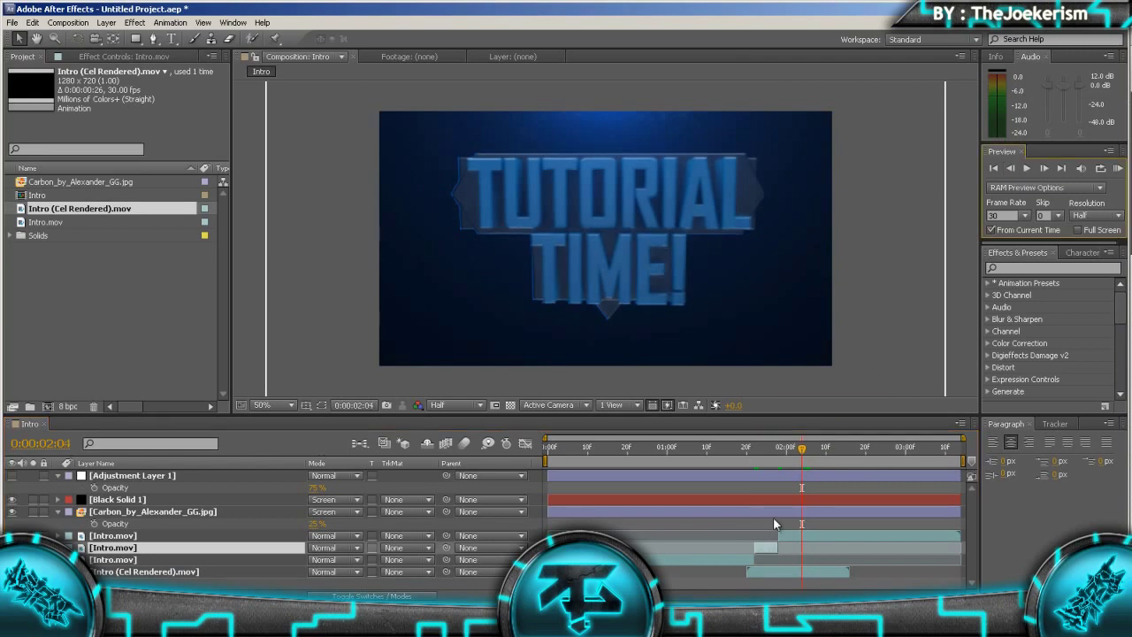
left_click(828, 536)
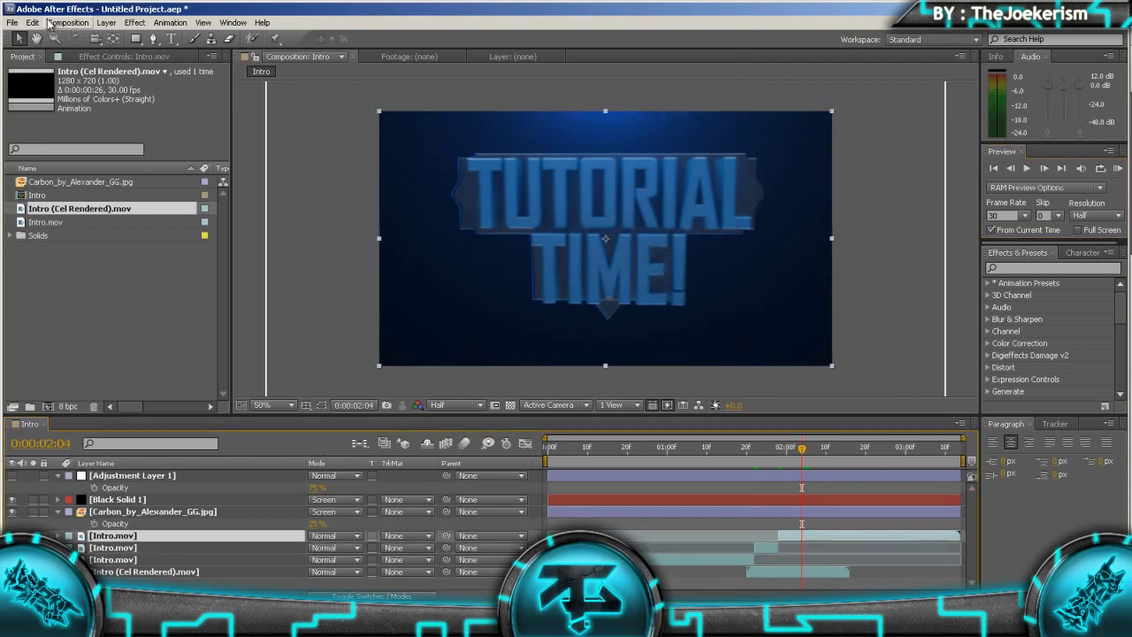
left_click(32, 22)
left_click(51, 145)
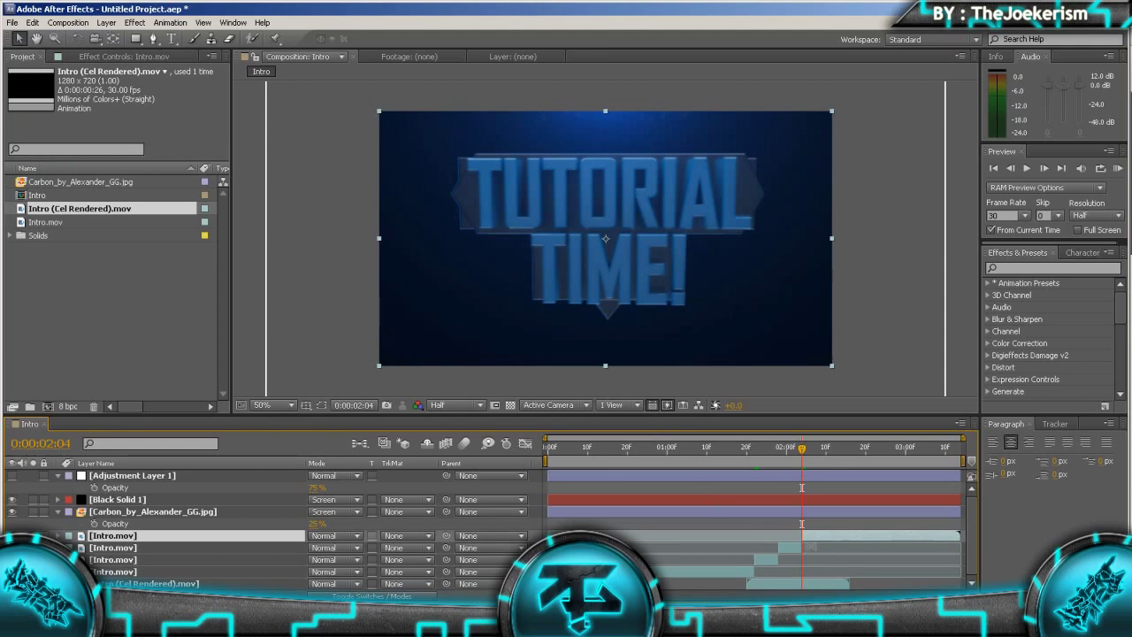
left_click(792, 552)
key("Delete")
Split the Intro (Cel Rendered).mov layer at 0:00:01:28 and at 0:00:02:04
left_click(790, 572)
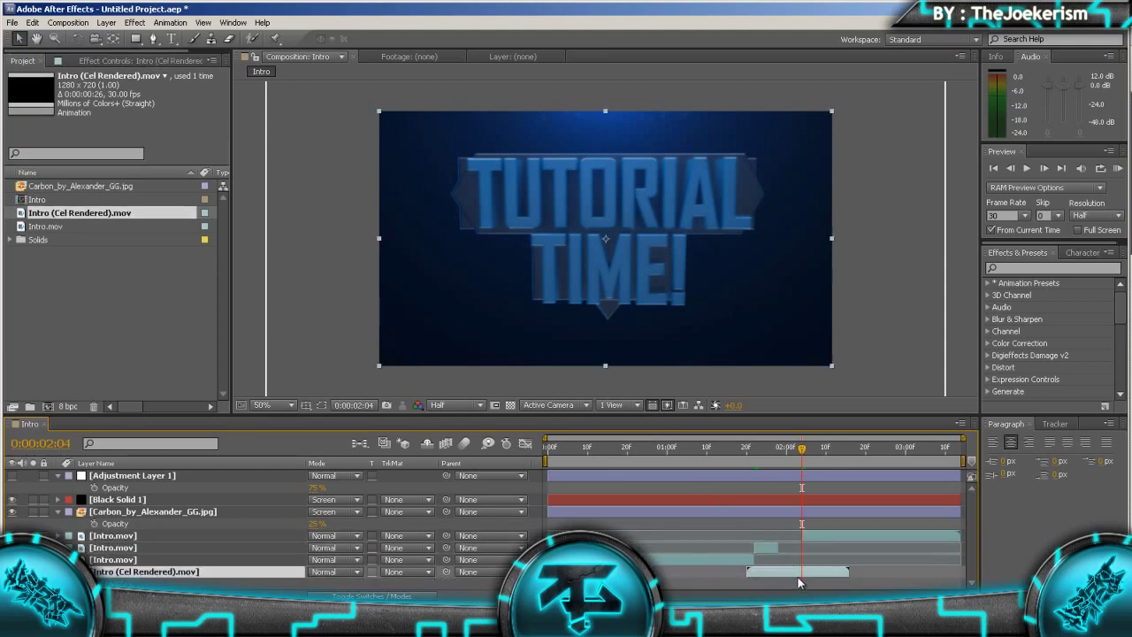
left_click_drag(794, 459, 778, 453)
left_click(32, 22)
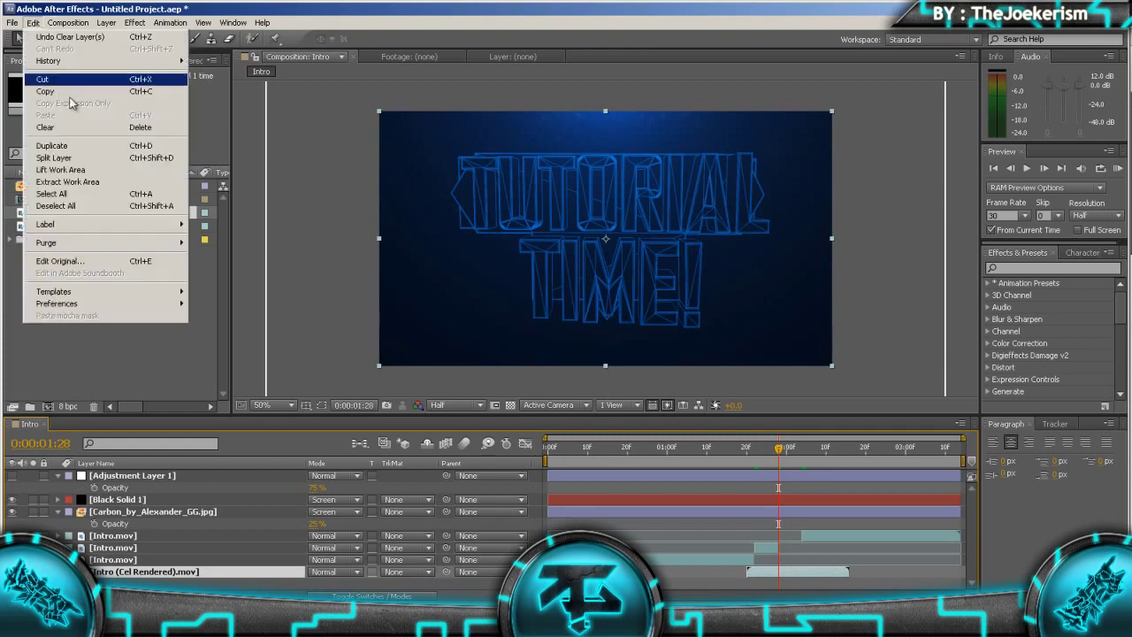
left_click(58, 159)
left_click_drag(796, 455, 801, 451)
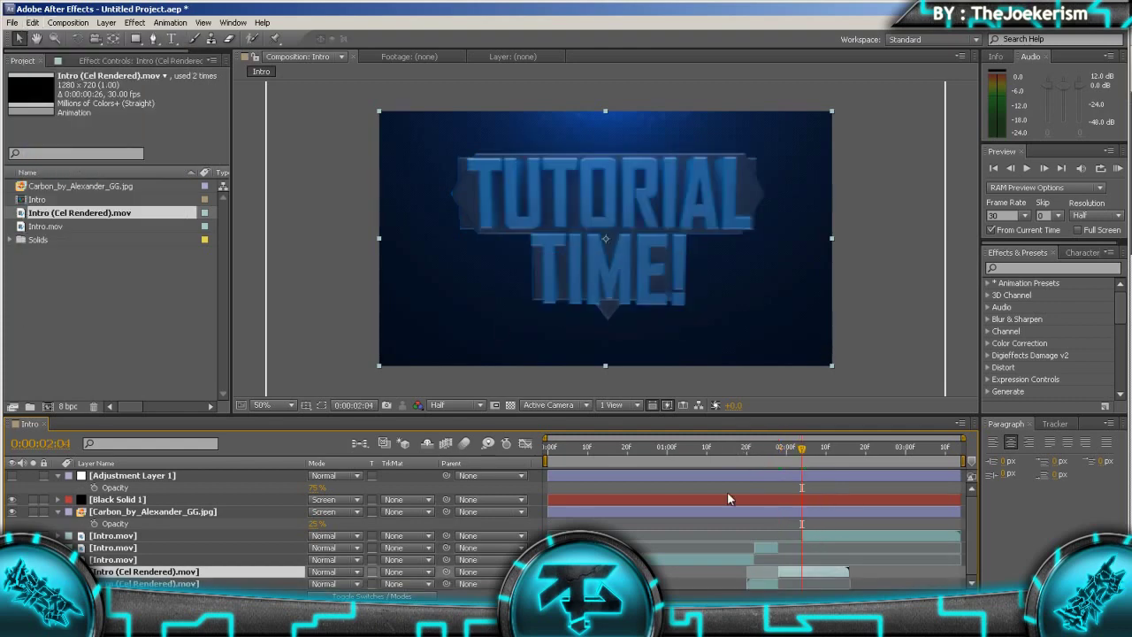
left_click(31, 22)
left_click(53, 158)
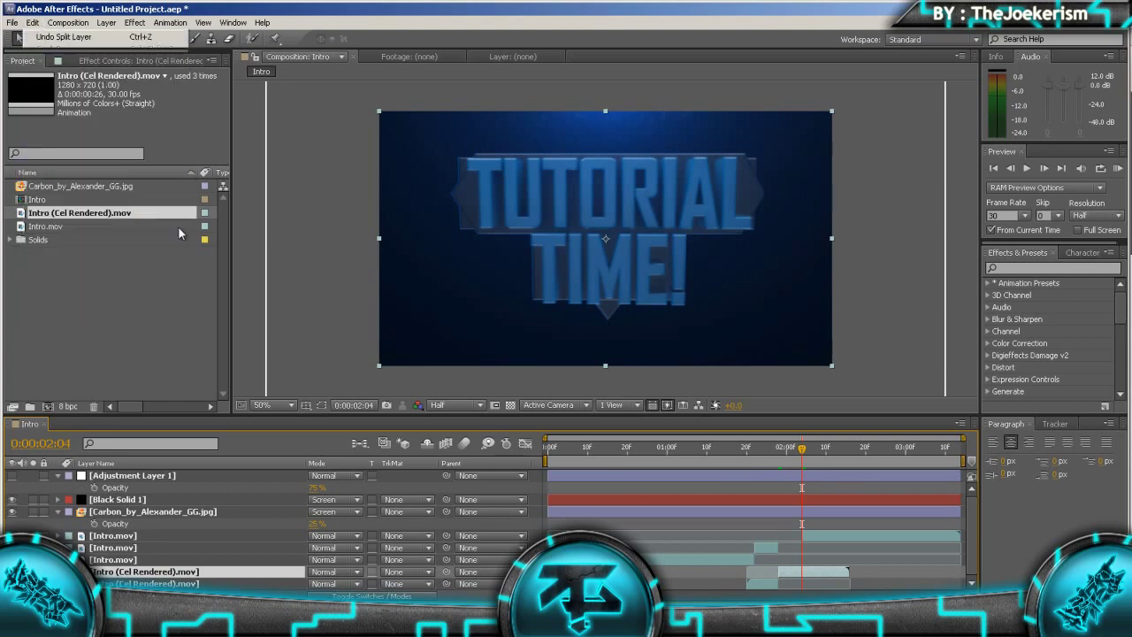
Delete the Intro (Cel Rendered).mov pieces after 0:00:02:04 and before 0:00:01:28
key("Delete")
left_click(761, 582)
key("Delete")
Apply DE_Artifact with Operation Type Shifter to the short Intro.mov segment before 0:00:01:28 and preview the section from 0:00:01:17
left_click(791, 458)
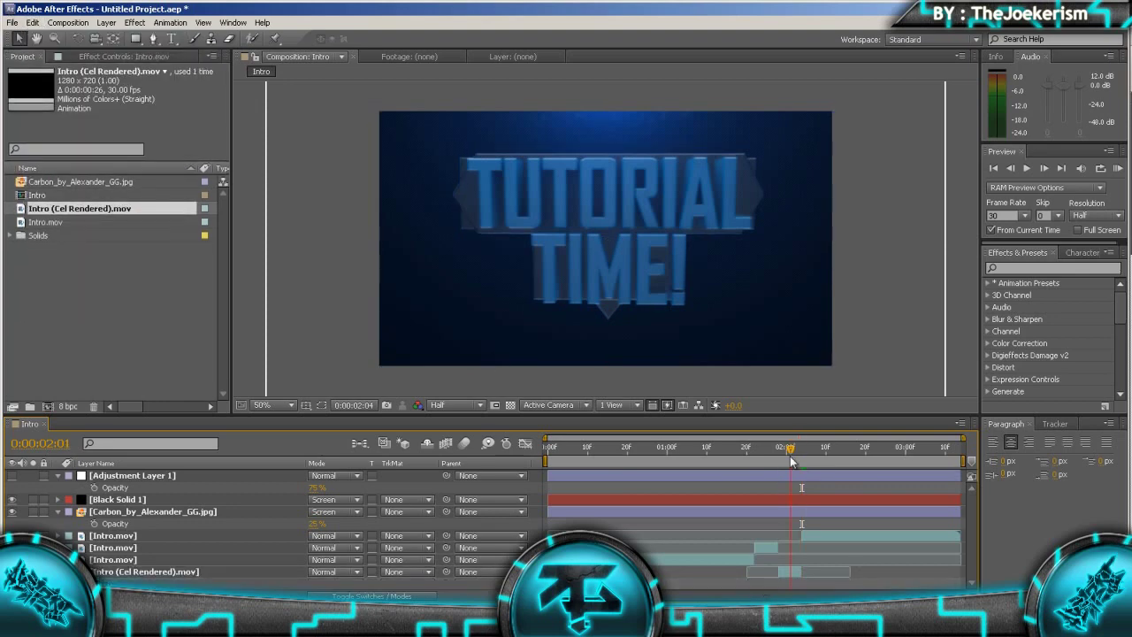
left_click_drag(791, 462, 770, 447)
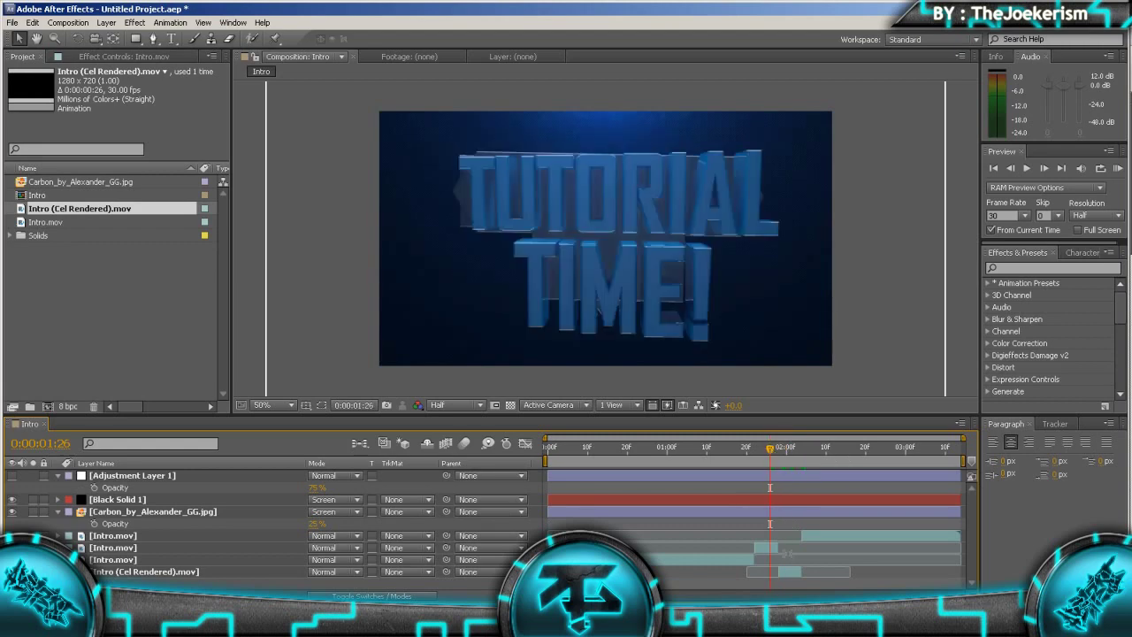
left_click(769, 546)
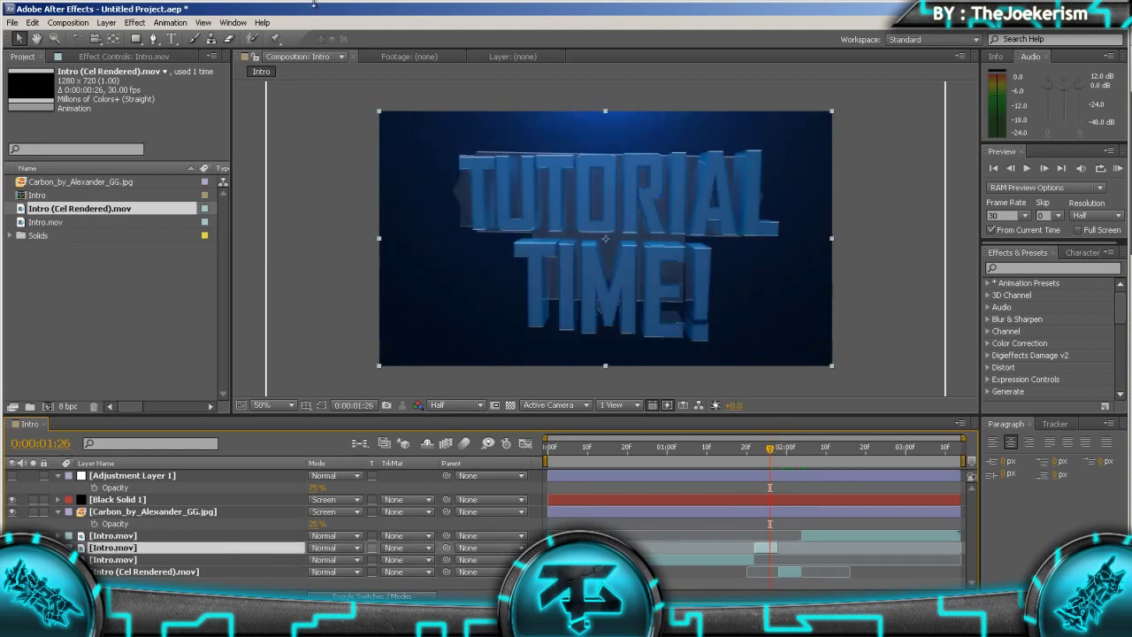
left_click(141, 22)
mouse_move(227, 142)
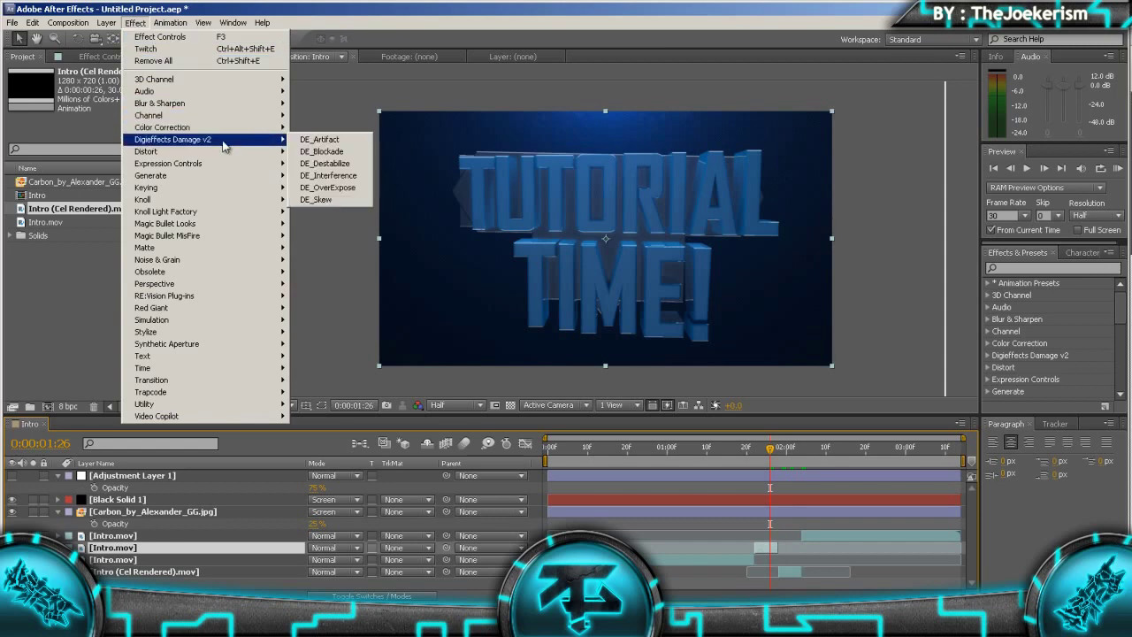
left_click(335, 140)
left_click(188, 382)
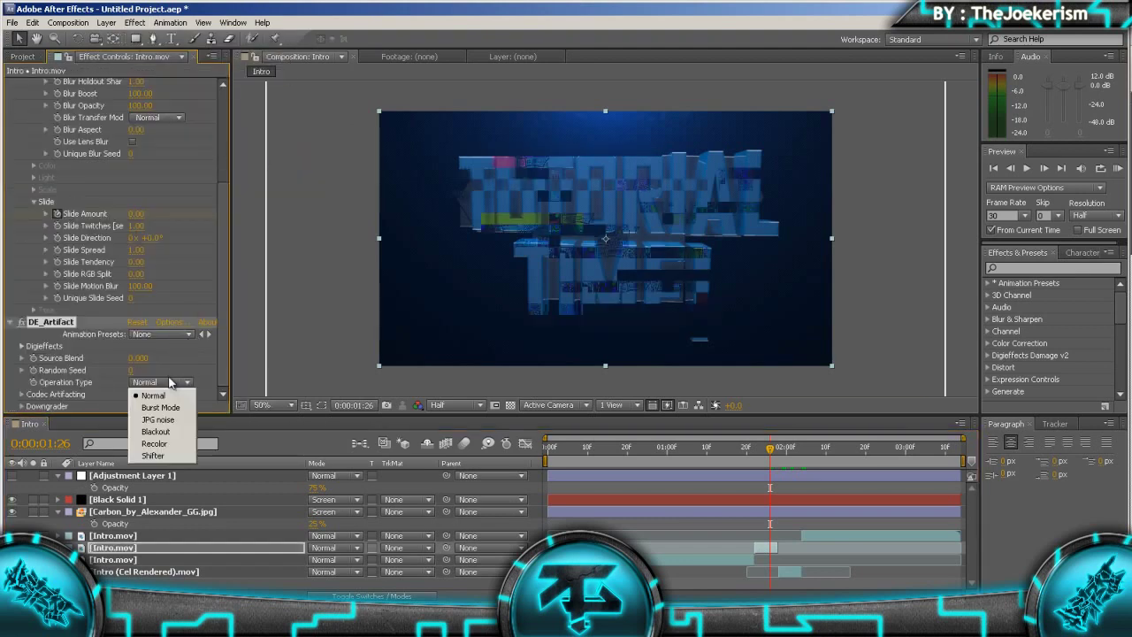
left_click(174, 460)
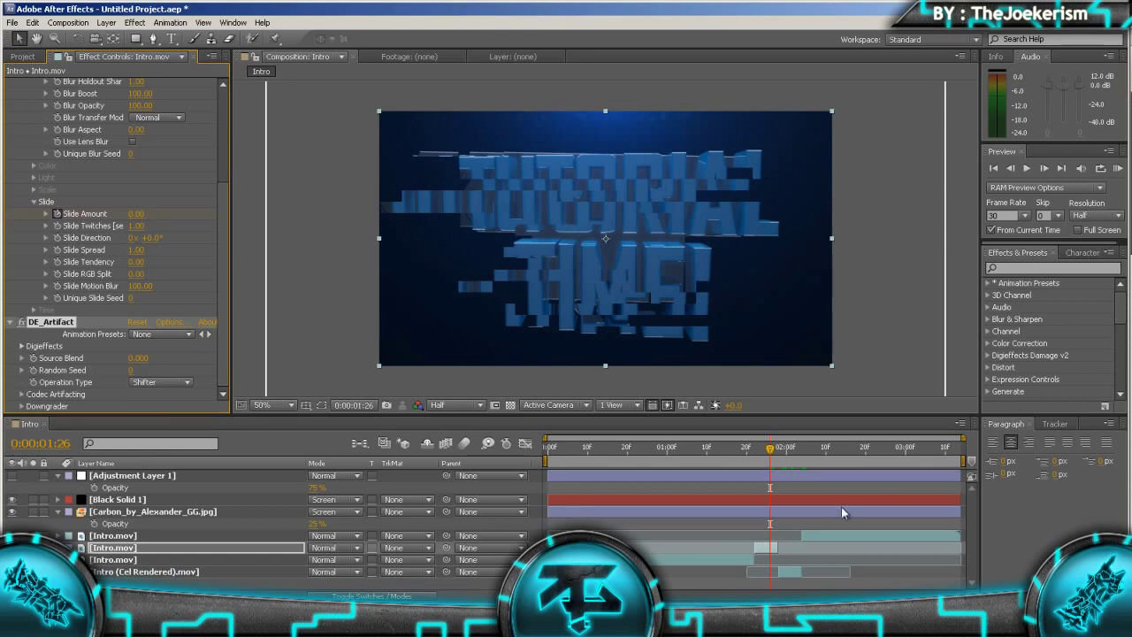
left_click_drag(724, 461, 735, 460)
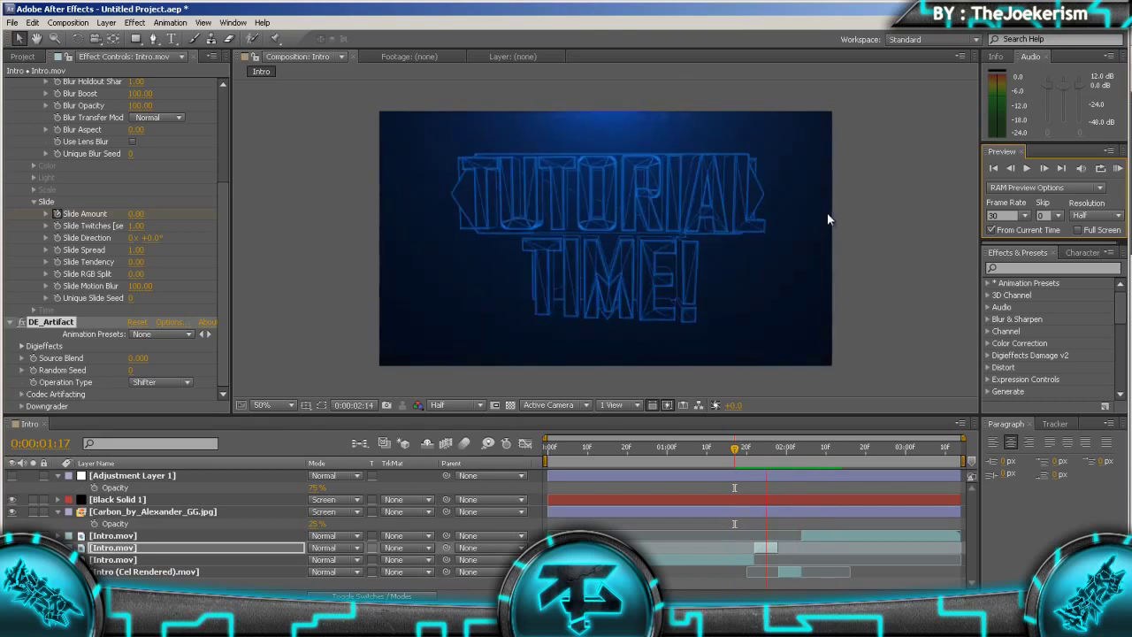
key("space")
Pre-compose the three Intro.mov segments and the Intro (Cel Rendered).mov layer into a composition named Intro Renders
left_click(160, 536, "shift")
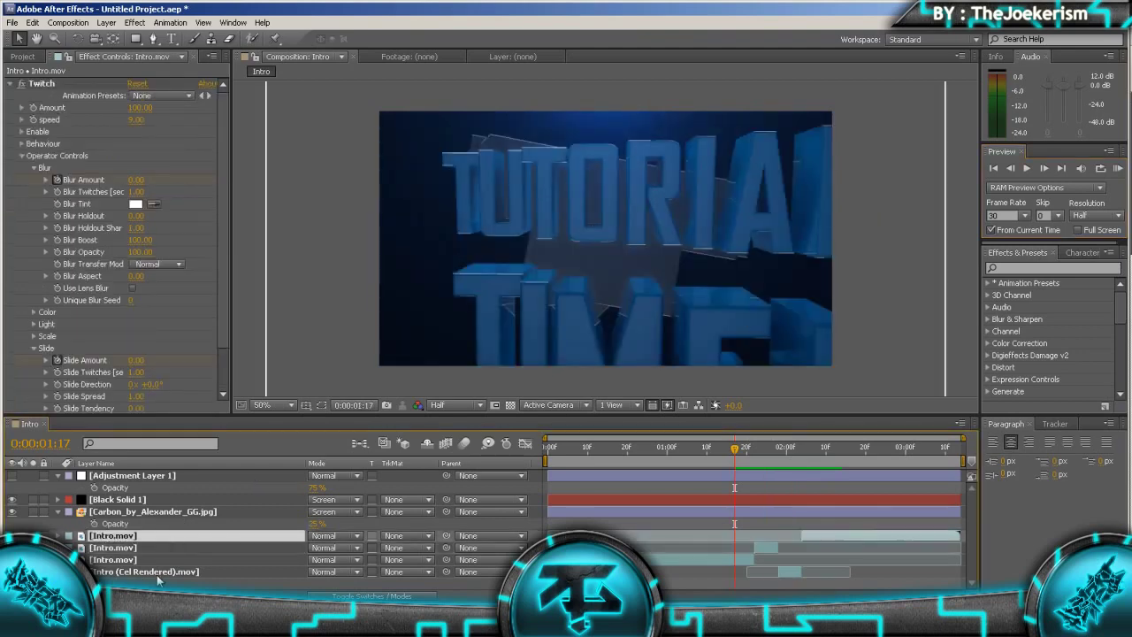
left_click(157, 575, "shift")
left_click(107, 22)
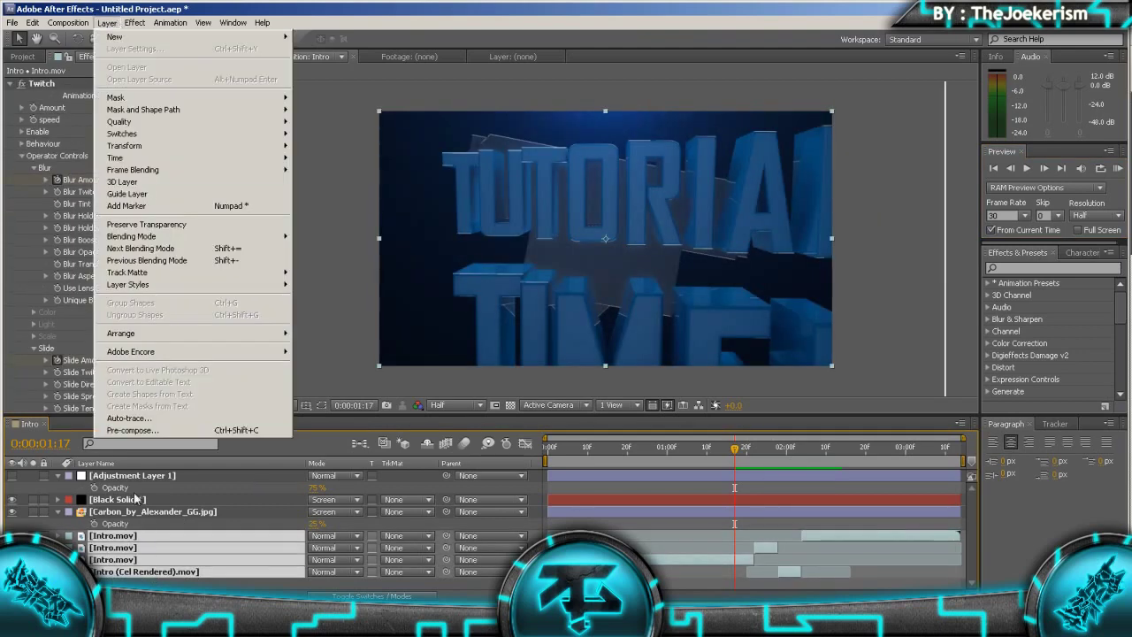
left_click(123, 430)
type("Intro")
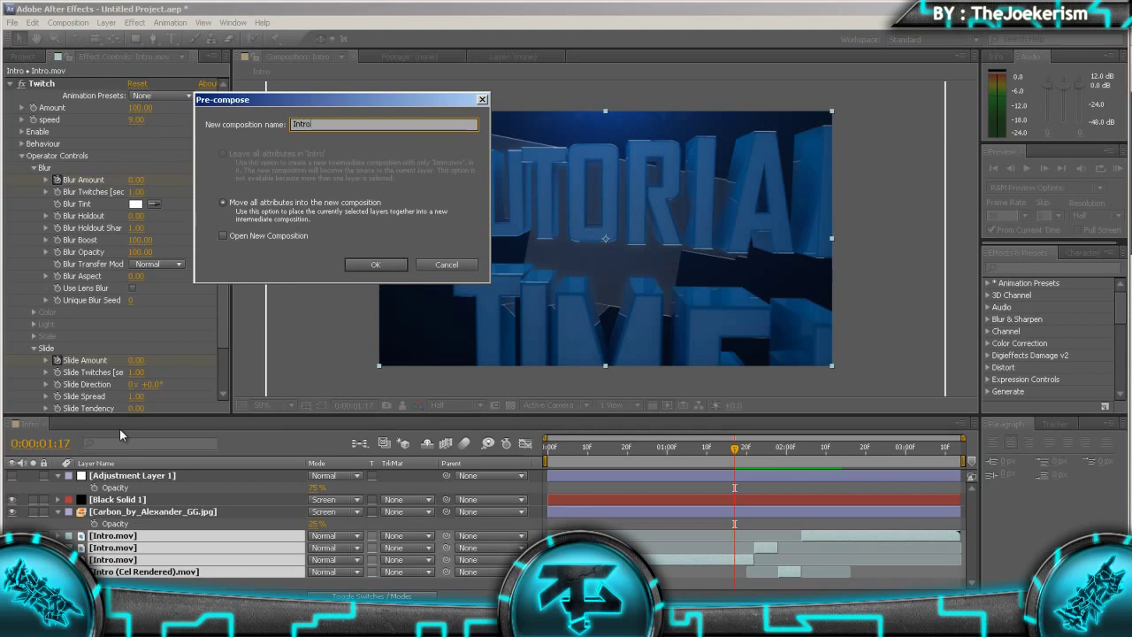
type(" Renders")
key("Return")
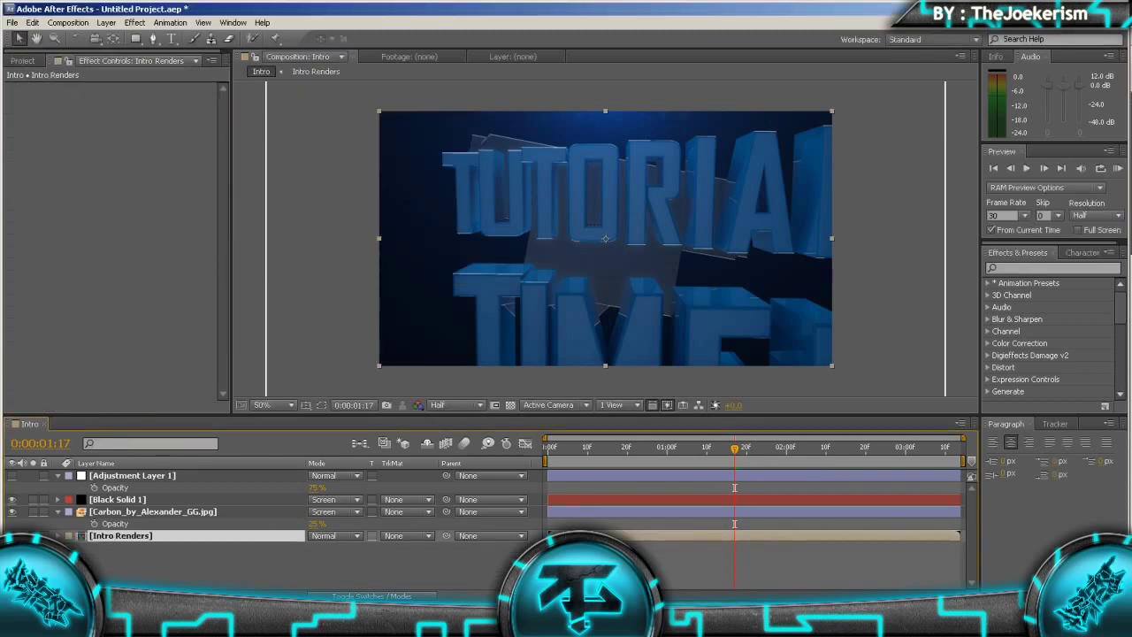
Inspect the layers inside the Intro Renders composition and check the end of the Intro composition at 0:00:03:13
key("alt+Tab")
key("alt+Tab")
left_click(161, 541)
left_click(166, 538)
double_click(165, 536)
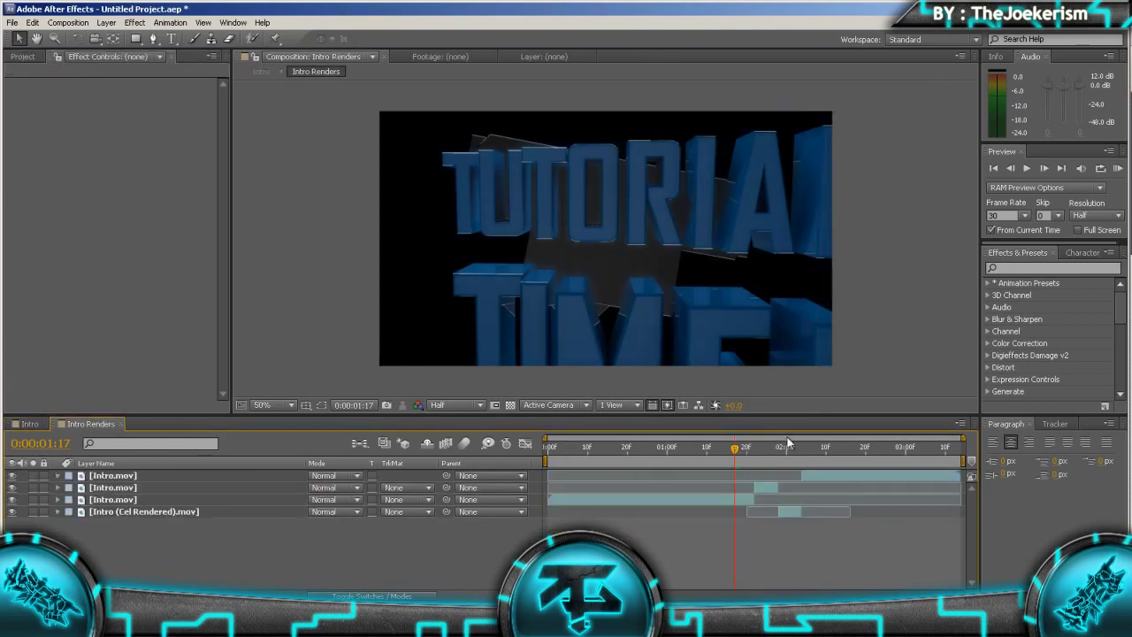
left_click(30, 424)
left_click_drag(859, 447, 870, 447)
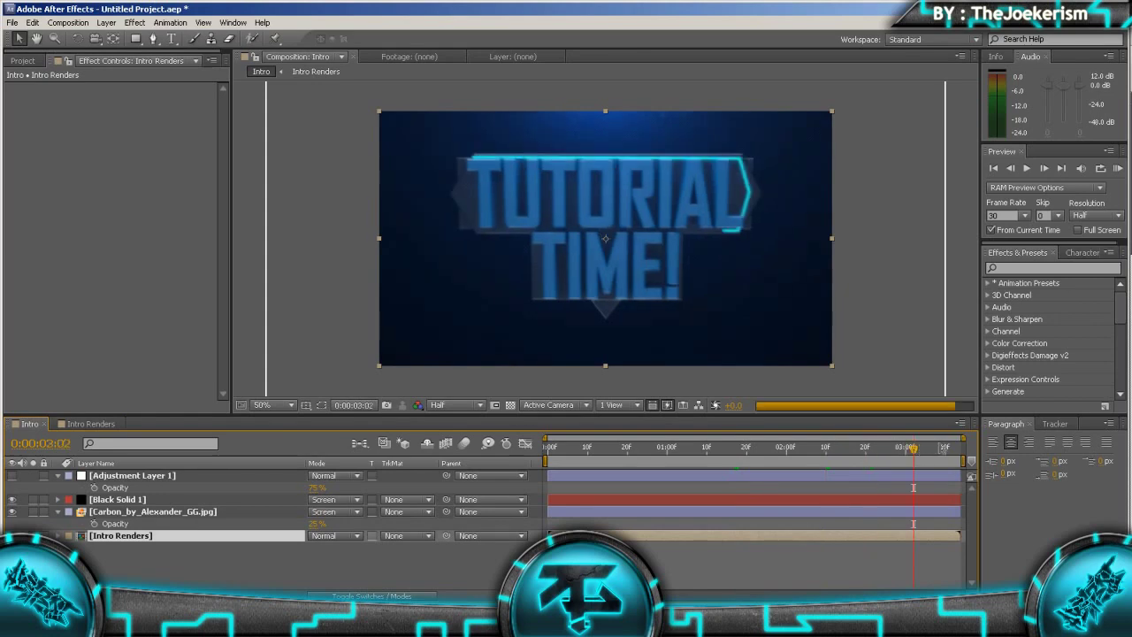
left_click(949, 446)
left_click_drag(946, 449, 967, 449)
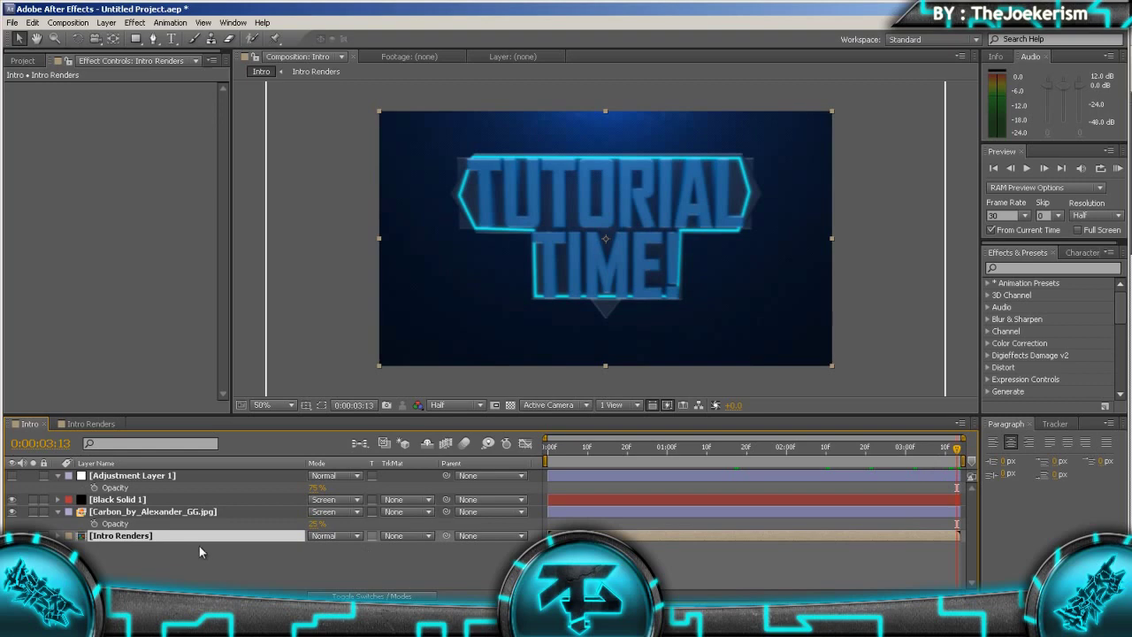
Set the Intro composition's duration to 5 seconds
left_click(68, 22)
left_click(102, 55)
left_click(491, 275)
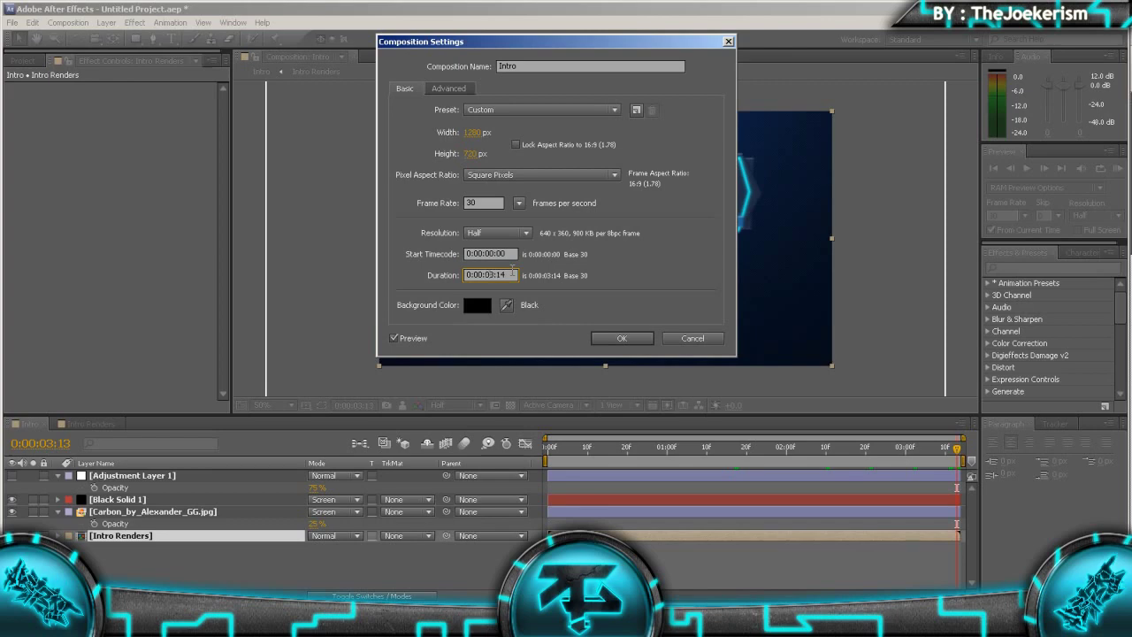
left_click(622, 338)
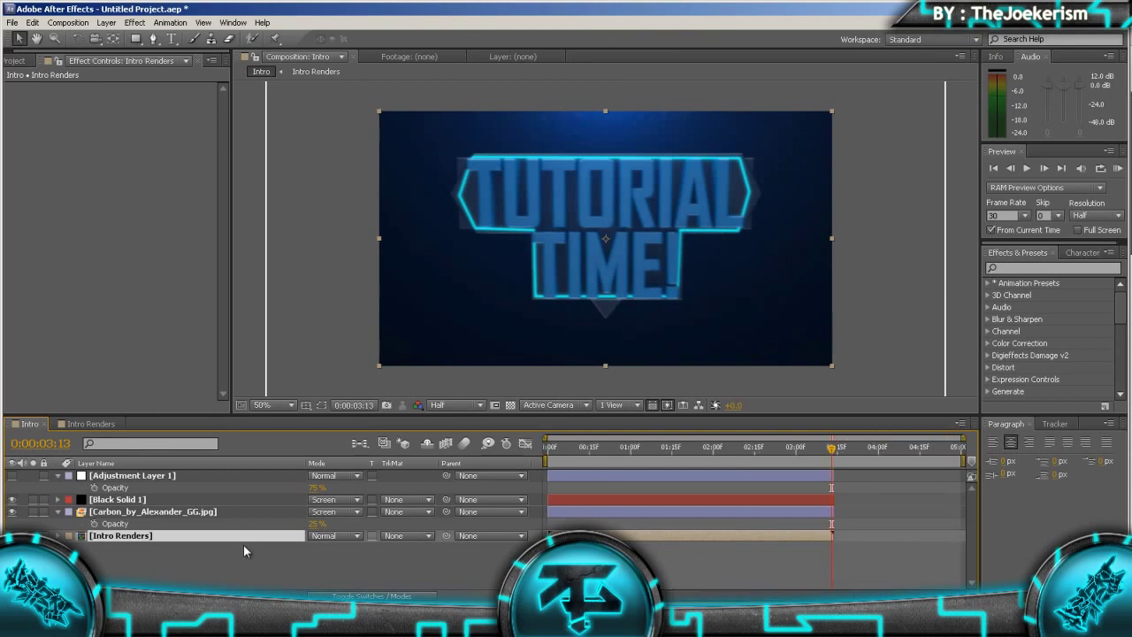
Set the Intro Renders composition's duration to 5 seconds
left_click(88, 423)
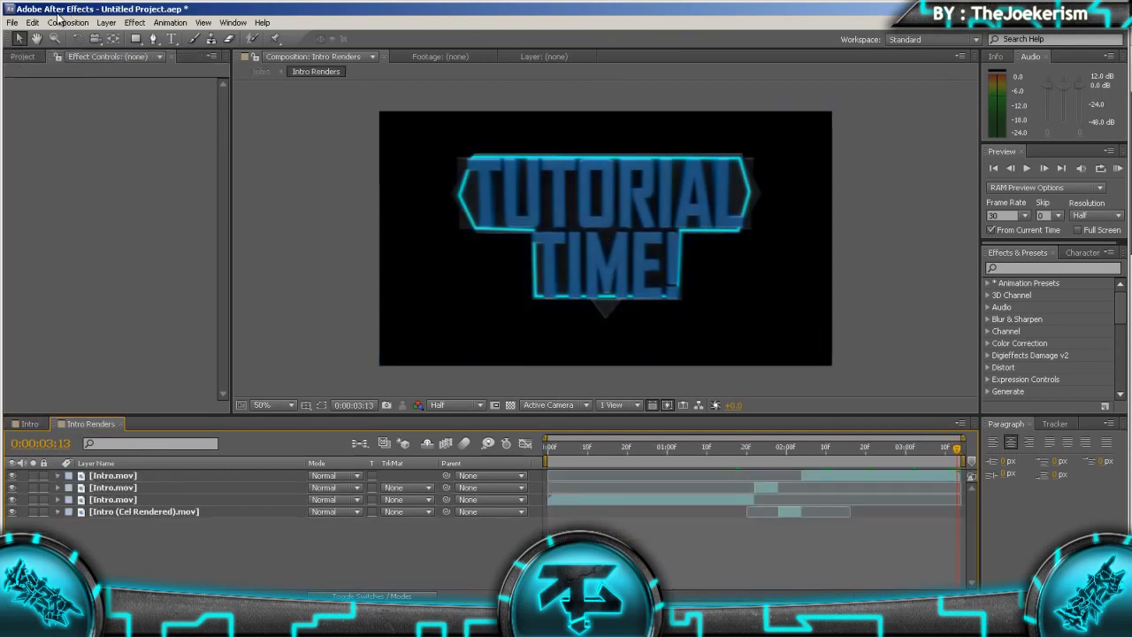
left_click(58, 22)
left_click(80, 51)
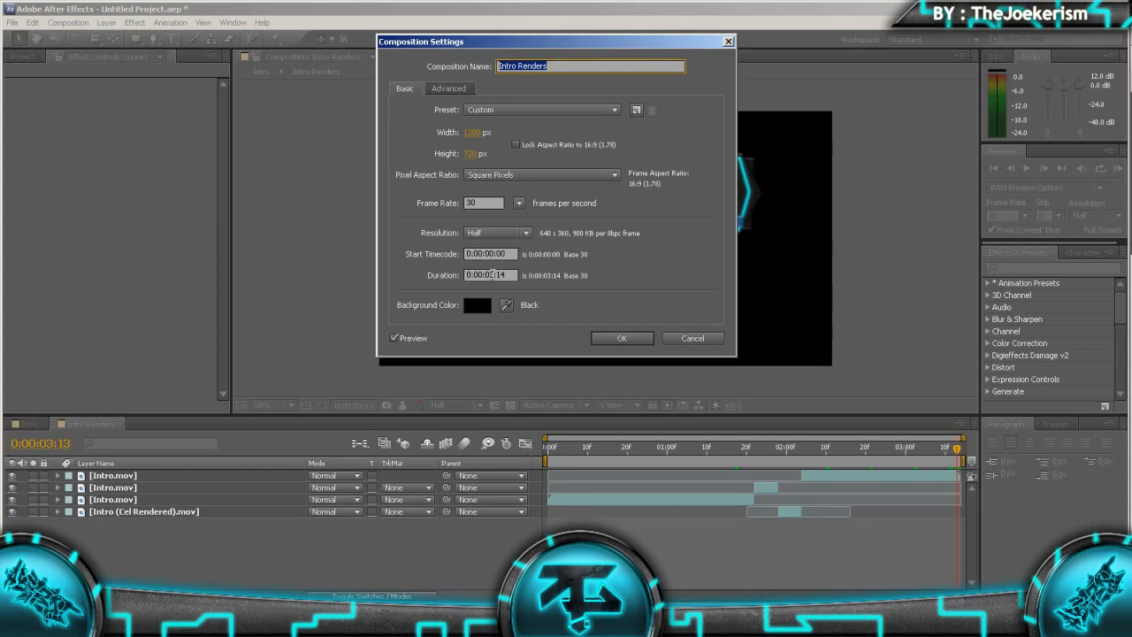
left_click_drag(489, 275, 484, 274)
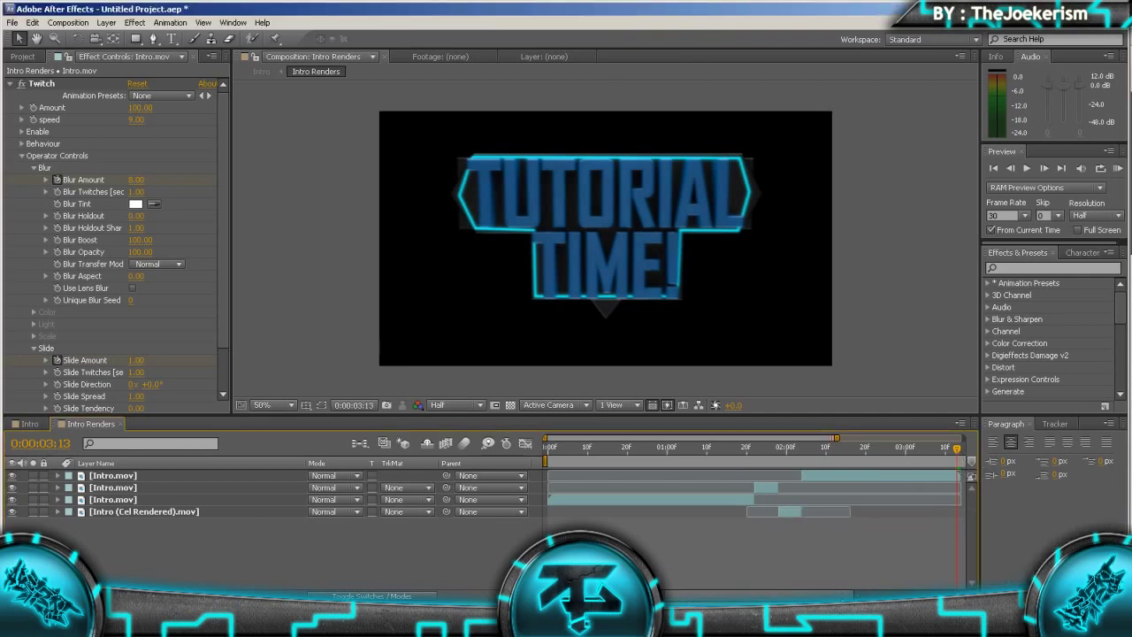
Split the last Intro.mov segment in Intro Renders at 0:00:03:13
left_click_drag(800, 595, 914, 595)
left_click(769, 476)
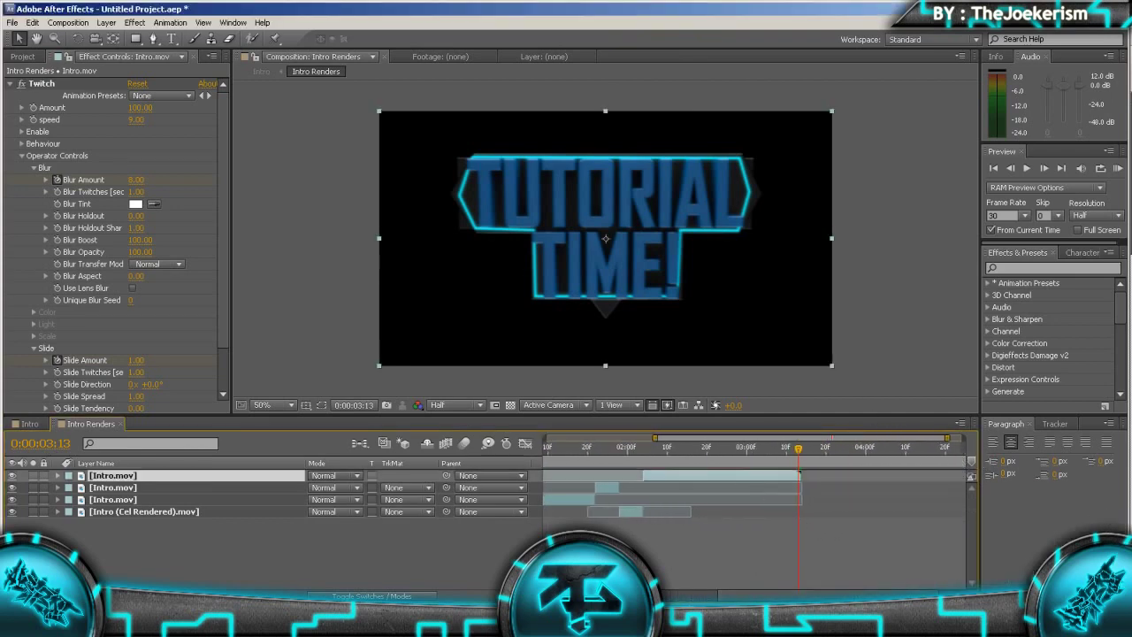
left_click(32, 22)
left_click(71, 159)
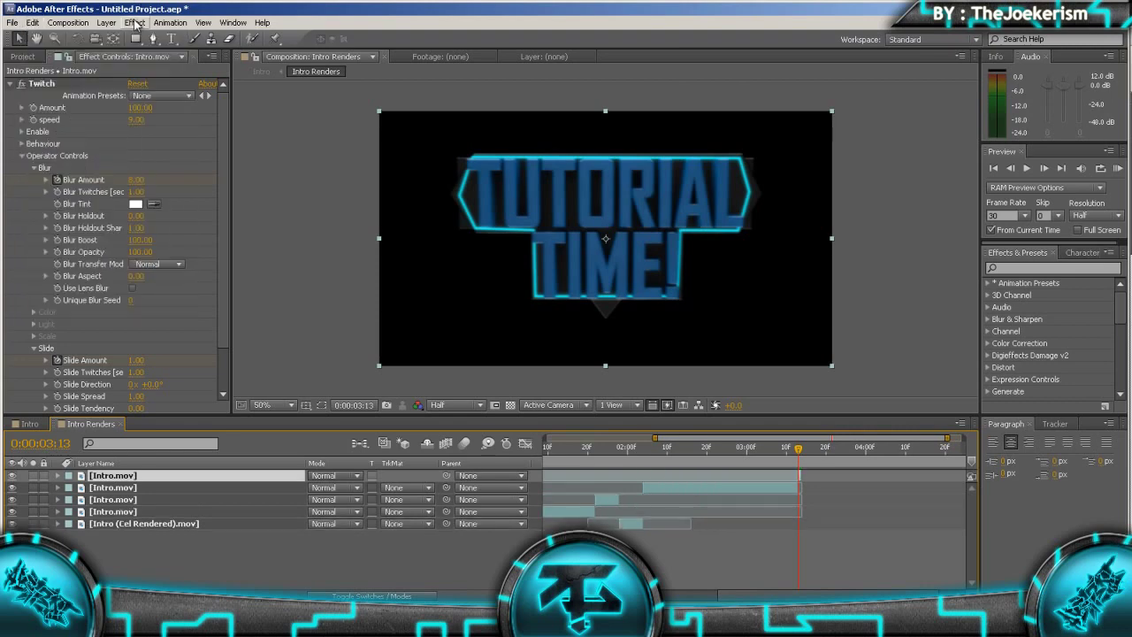
Freeze the frame of the split-off Intro.mov piece at 0:00:03:13 and extend the piece to the end of the composition
right_click(800, 478)
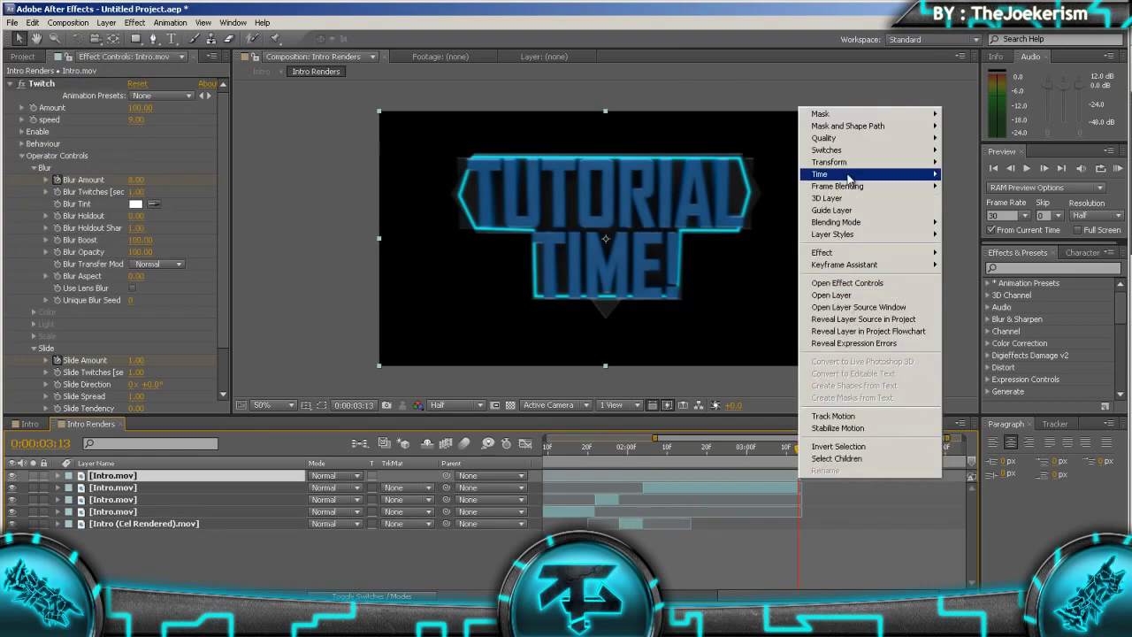
mouse_move(852, 176)
left_click(1008, 214)
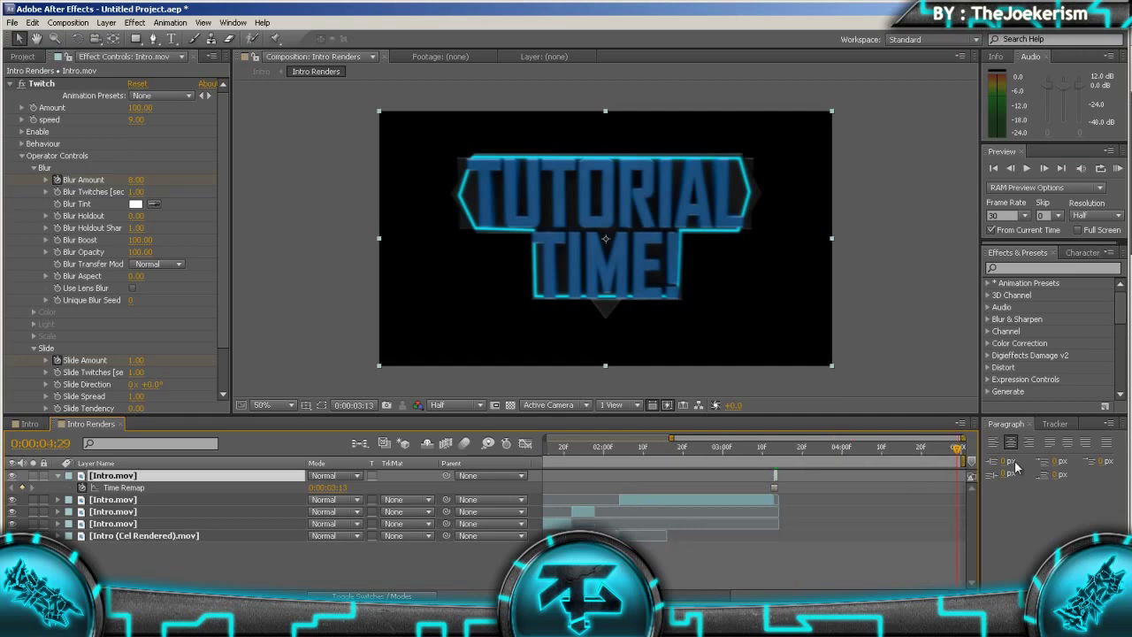
left_click_drag(945, 470, 960, 468)
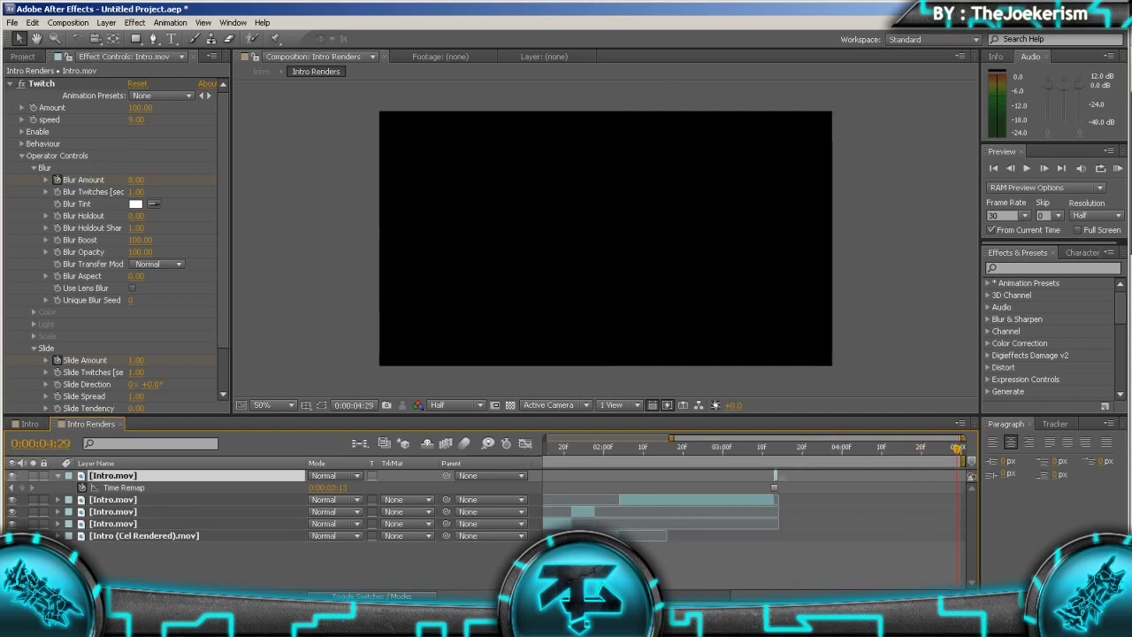
key("alt+]")
In the Intro composition, extend Intro Renders, Adjustment Layer 1, Black Solid 1 and the carbon image to the composition's end and check the result
left_click(29, 424)
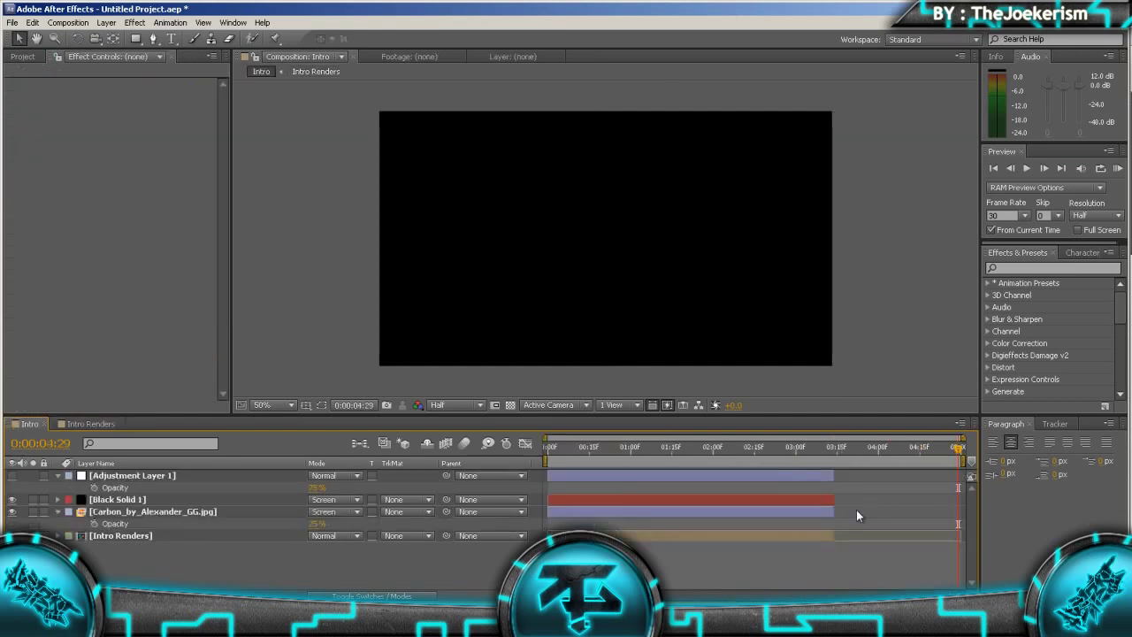
left_click_drag(836, 535, 959, 535)
left_click_drag(892, 449, 815, 448)
left_click(726, 477)
left_click(189, 513, "shift")
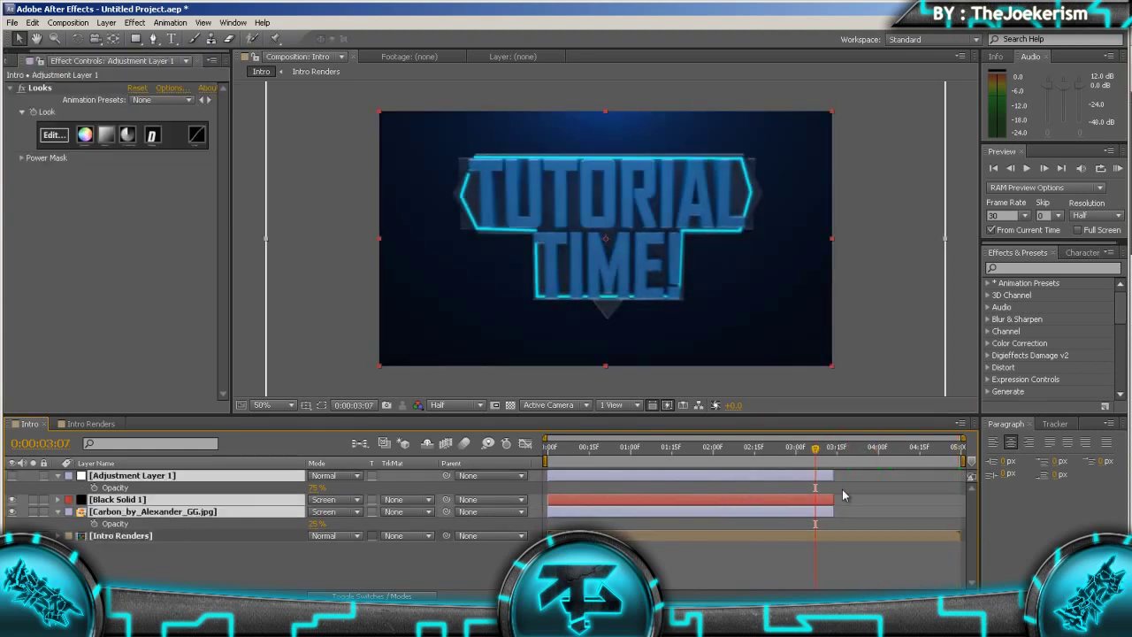
left_click_drag(833, 501, 952, 500)
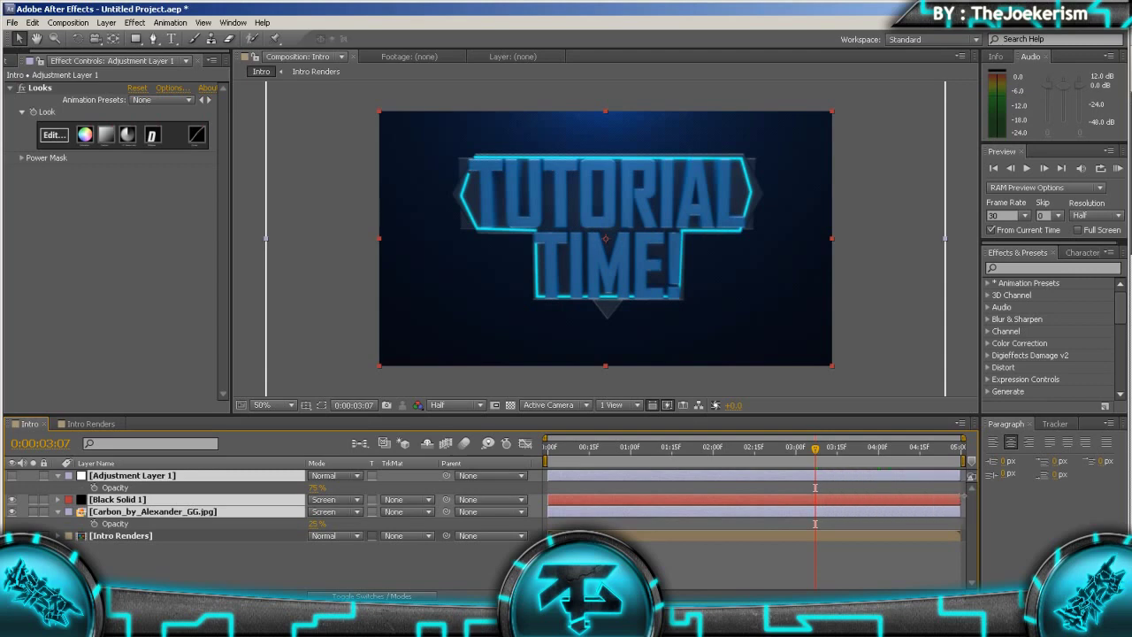
left_click_drag(955, 455, 983, 453)
key("semicolon")
key("semicolon")
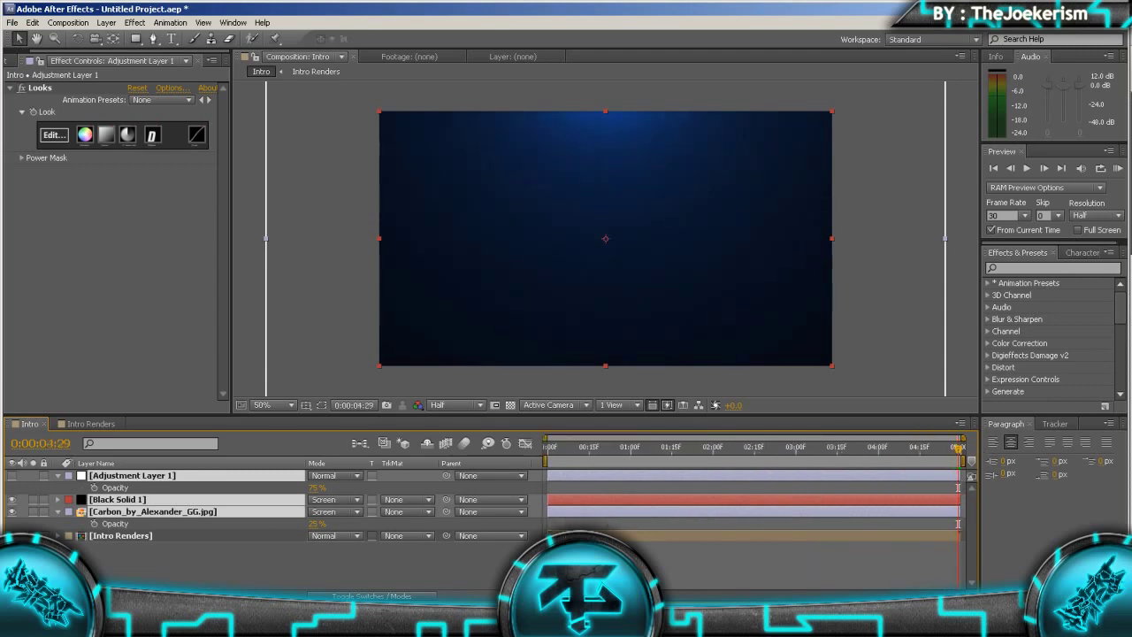
left_click_drag(858, 457, 887, 453)
left_click(894, 366)
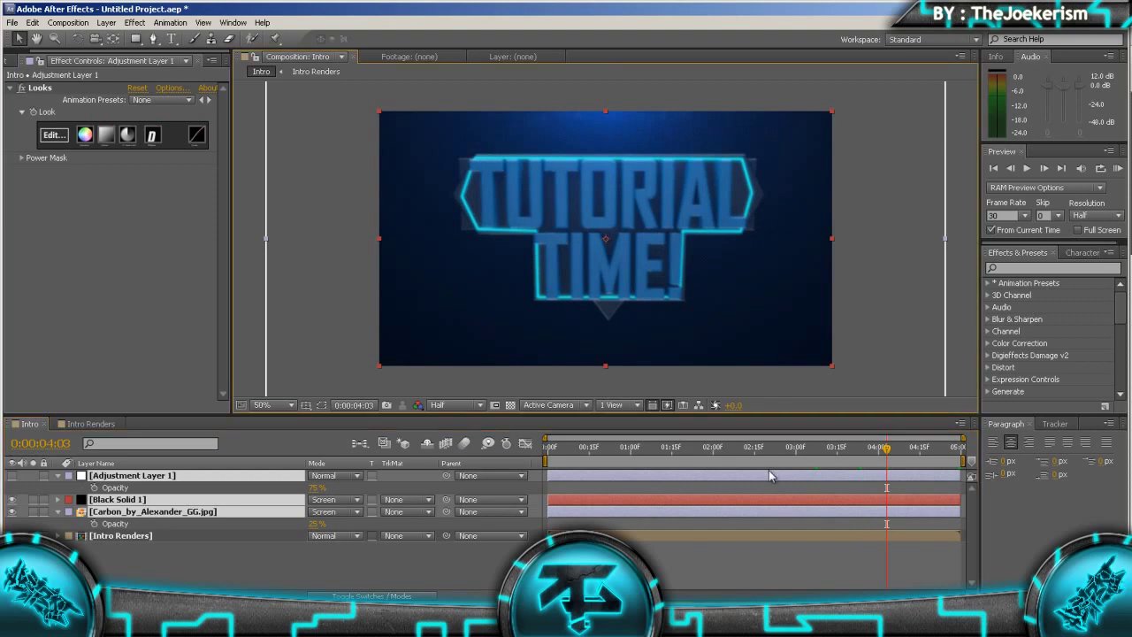
Apply Fast Blur to the Intro Renders layer and set a starting Blurriness keyframe of 0 at 0:00:02:10
left_click(784, 456)
left_click_drag(785, 456, 740, 455)
left_click(878, 331)
left_click(292, 560)
left_click(178, 537)
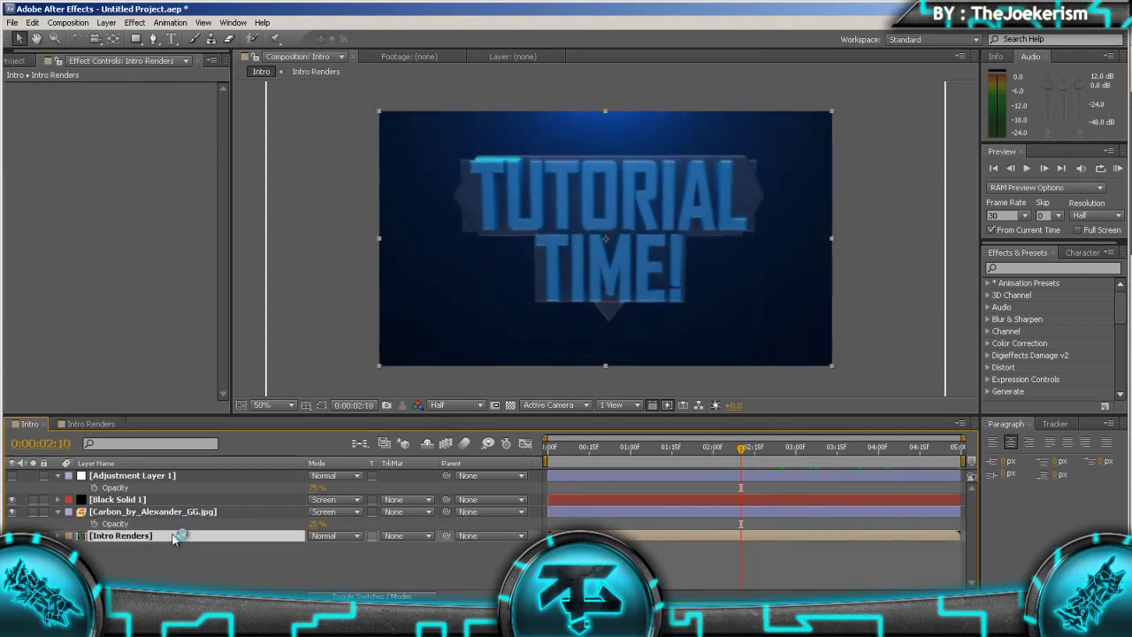
left_click(135, 22)
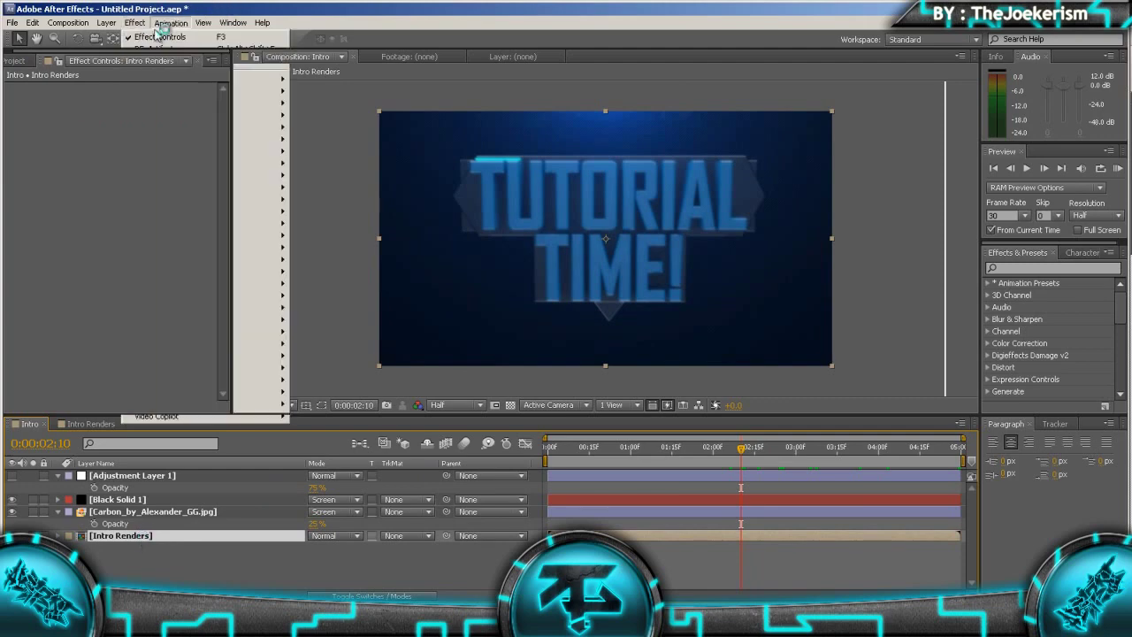
mouse_move(161, 103)
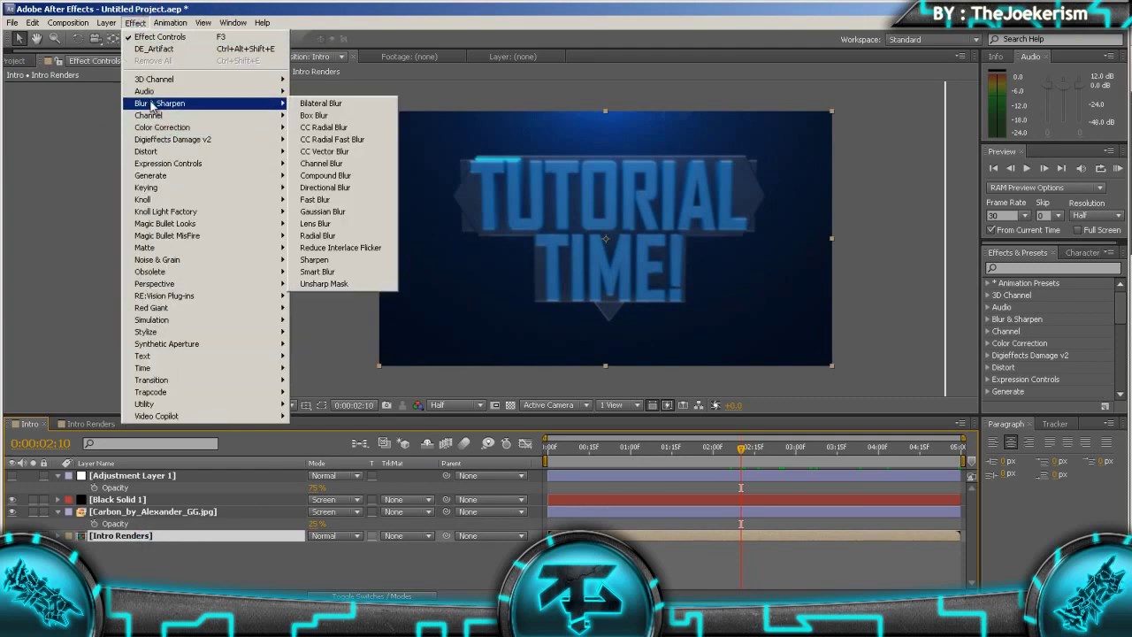
left_click(363, 201)
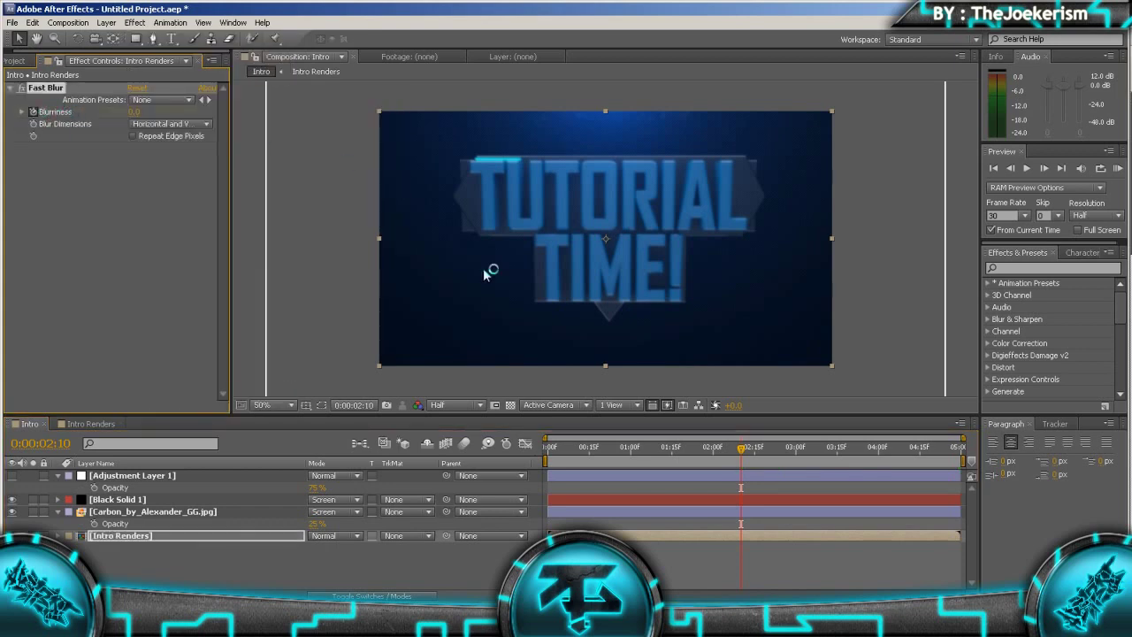
Keyframe the Fast Blur Blurriness to 40 at 0:00:03:15
left_click(836, 458)
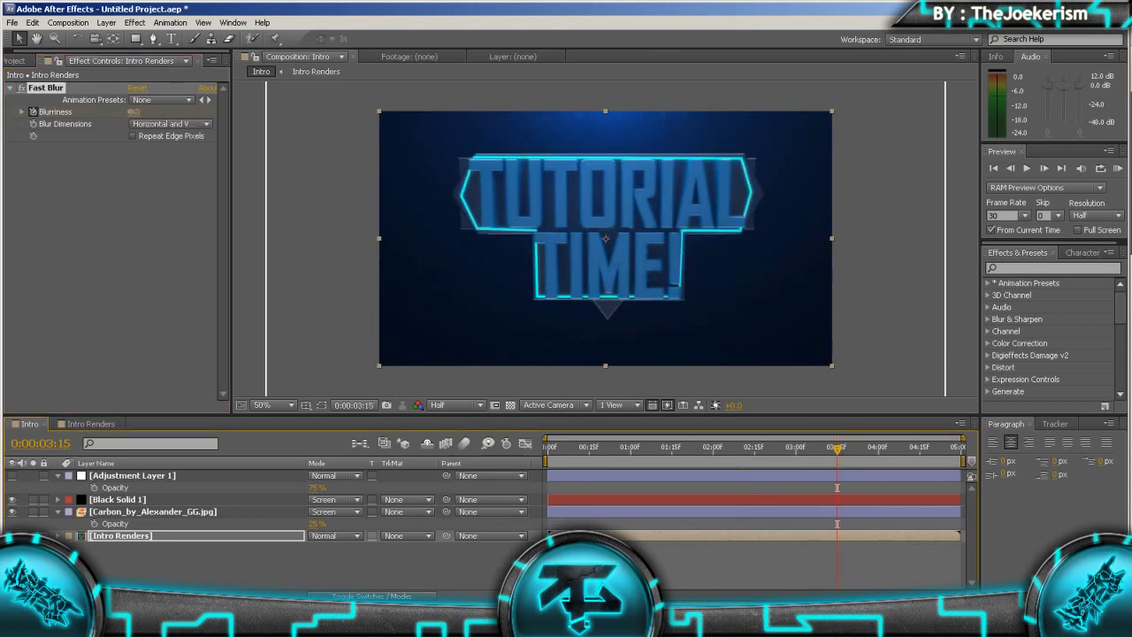
left_click(136, 112)
type("40")
key("Return")
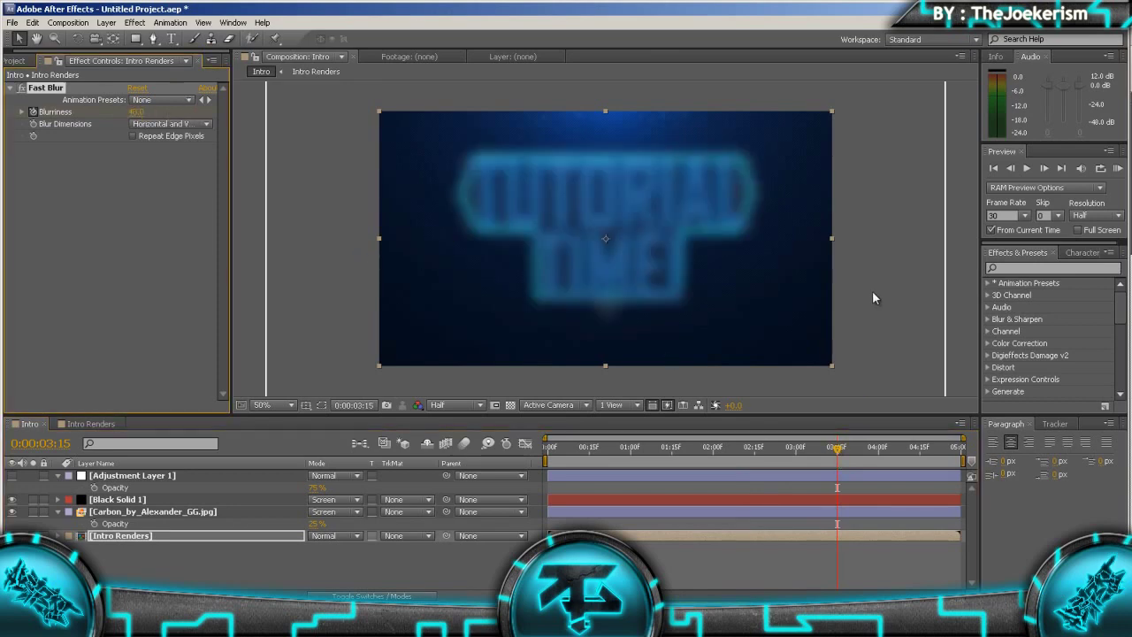
Preview the Intro Renders blur animation starting from 0:00:02:00
left_click(713, 447)
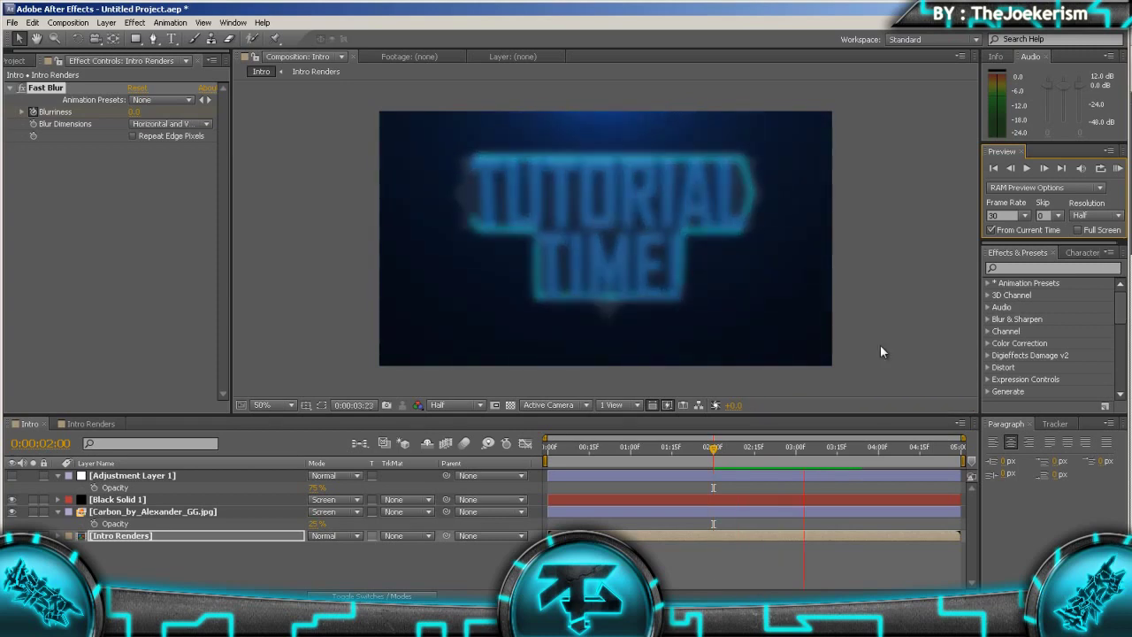
key("space")
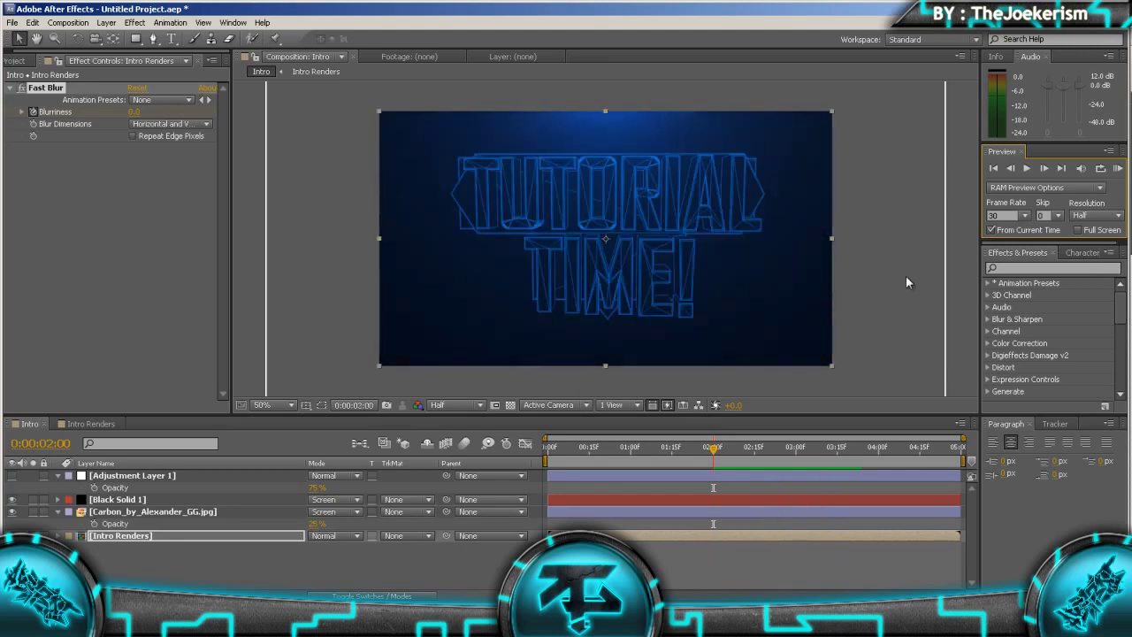
mouse_move(755, 457)
left_mouse_down()
mouse_move(773, 448)
mouse_move(762, 449)
left_mouse_up()
Pre-compose all layers of the composition into a new composition named Intro
key("ctrl+a")
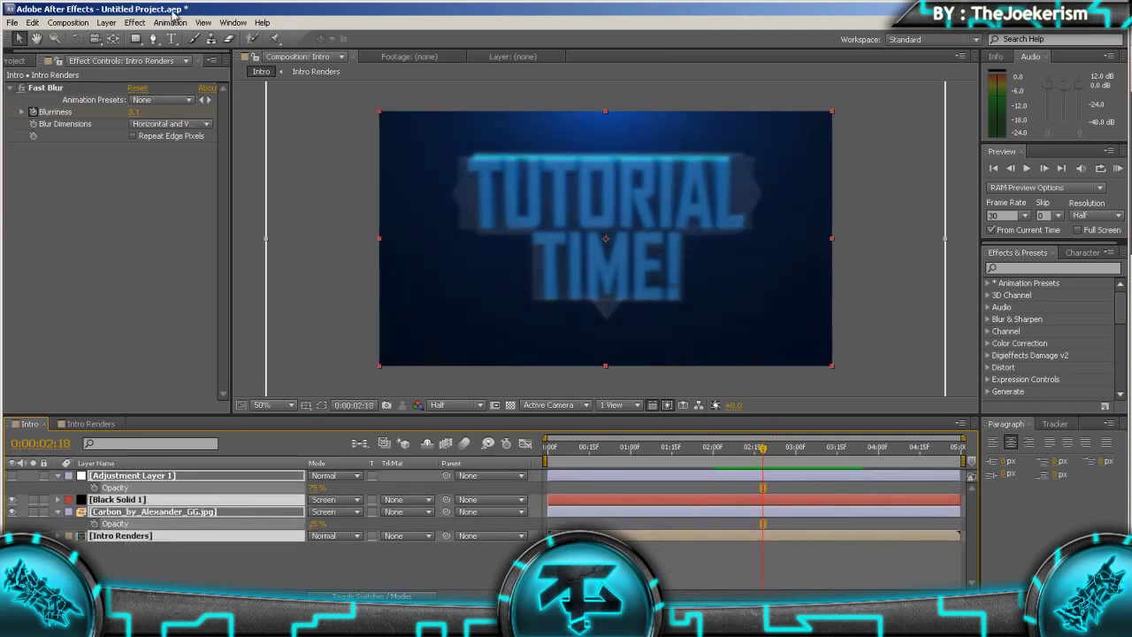
left_click(107, 22)
left_click(137, 430)
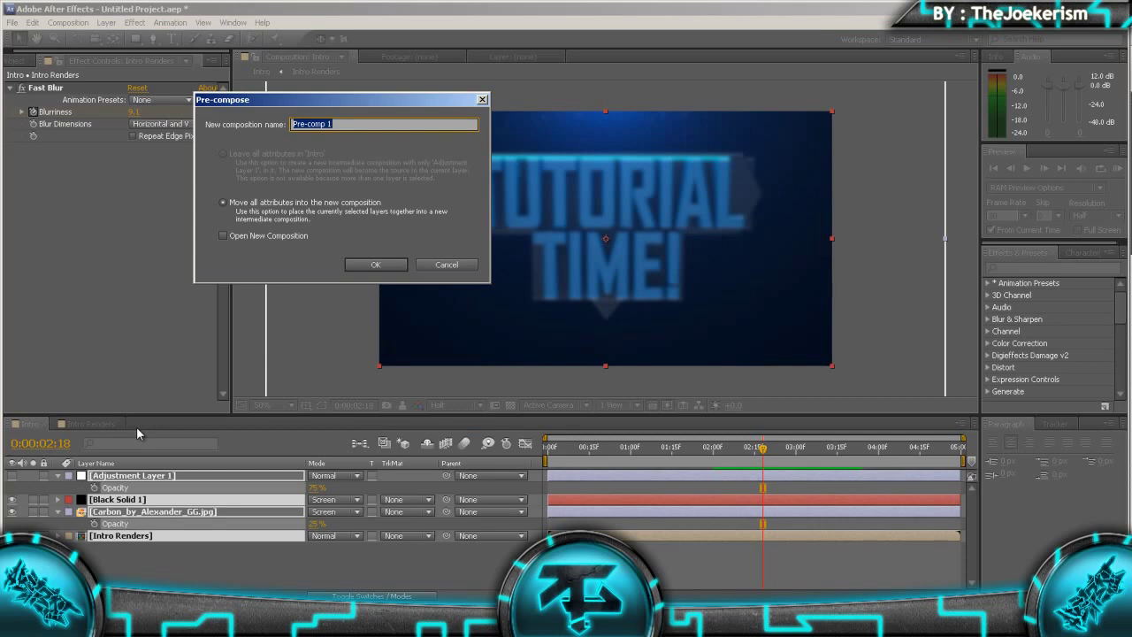
type("Intro")
key("Return")
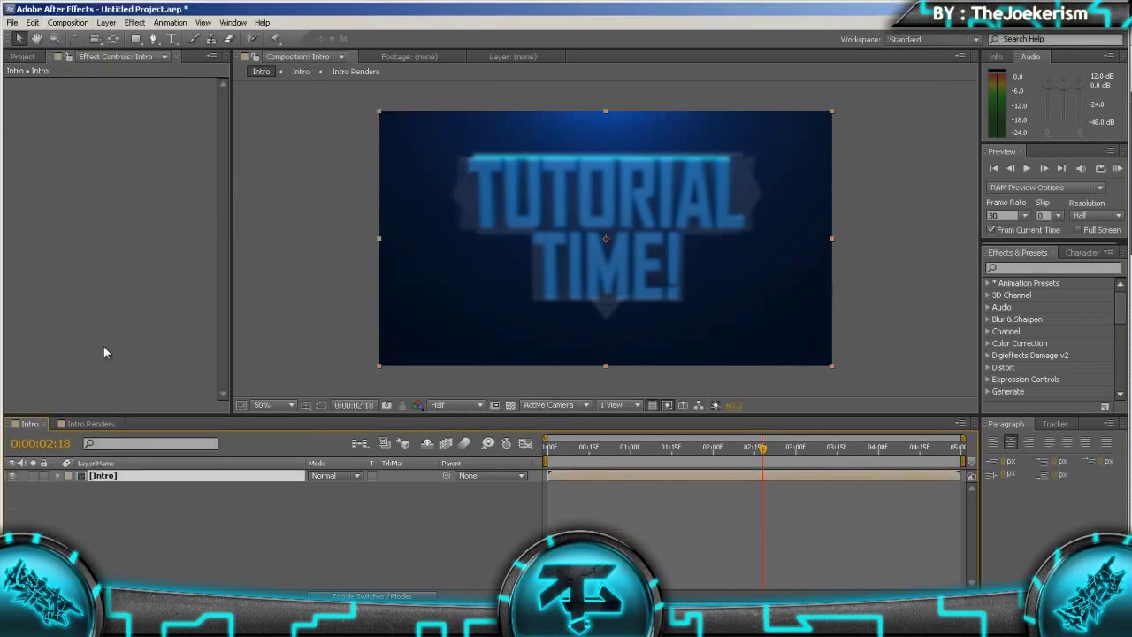
Rename the outer composition that holds the pre-composed Intro layer to Intro FADE
double_click(102, 481)
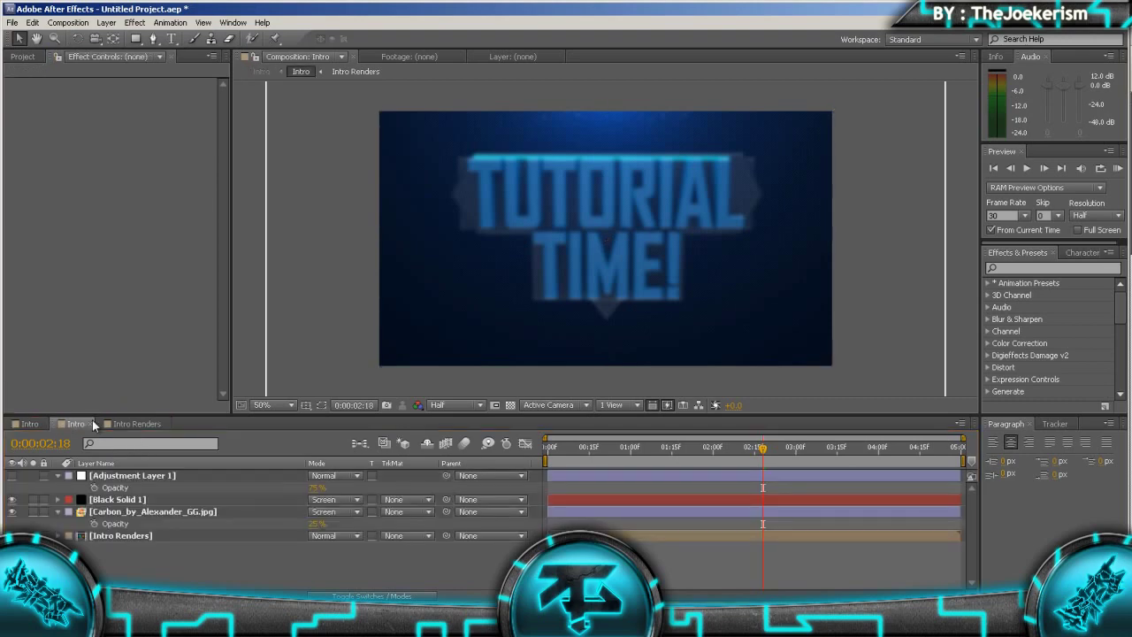
left_click(21, 427)
left_click(69, 22)
left_click(101, 56)
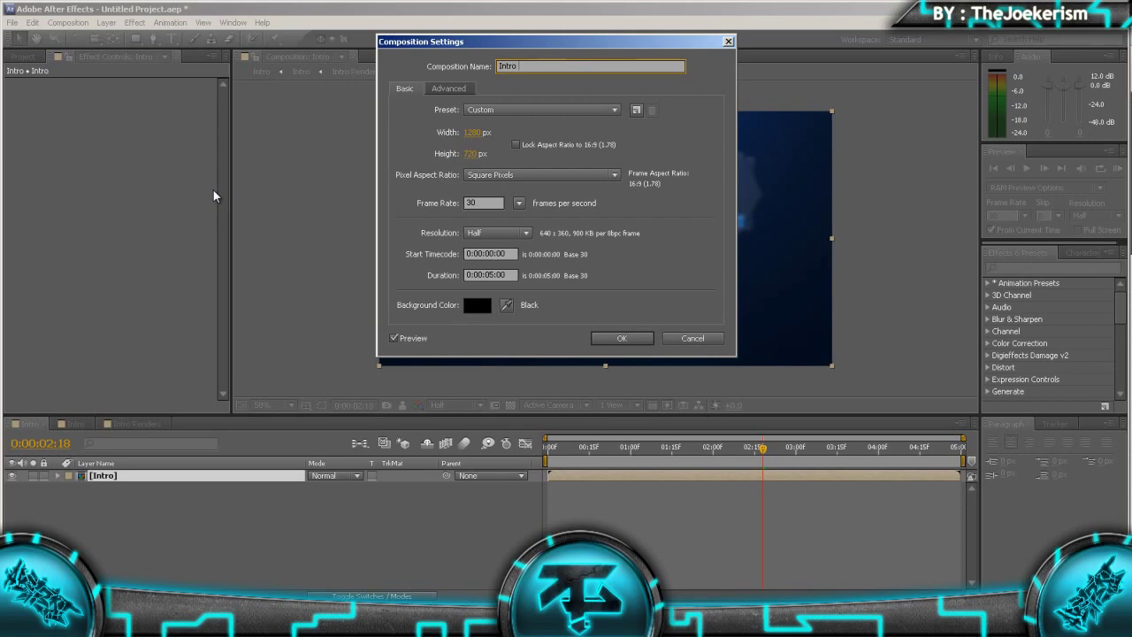
key("Return")
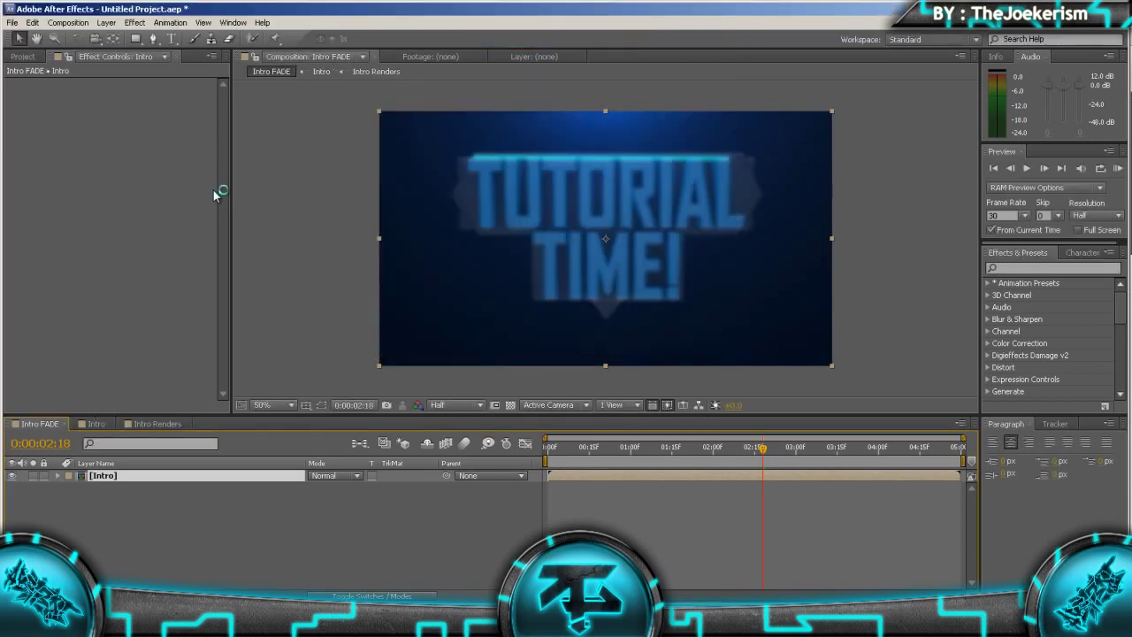
Fade out the Intro layer with Opacity keyframes of 100% at 0:00:02:22 and 0% at 0:00:03:23
left_click(786, 455)
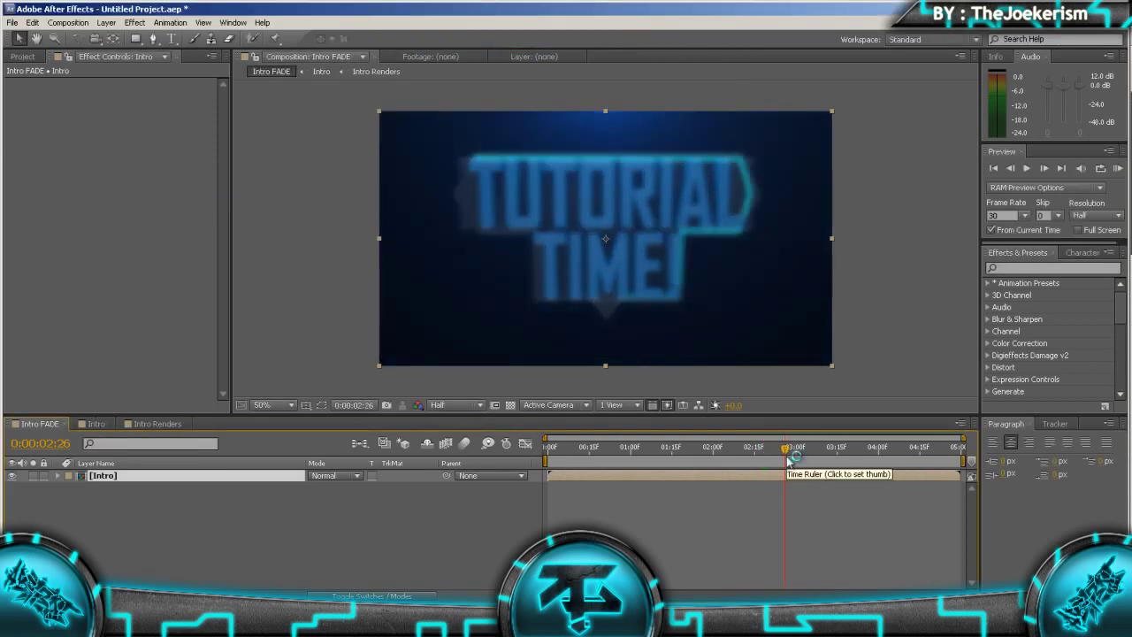
left_click_drag(786, 451, 775, 452)
key("t")
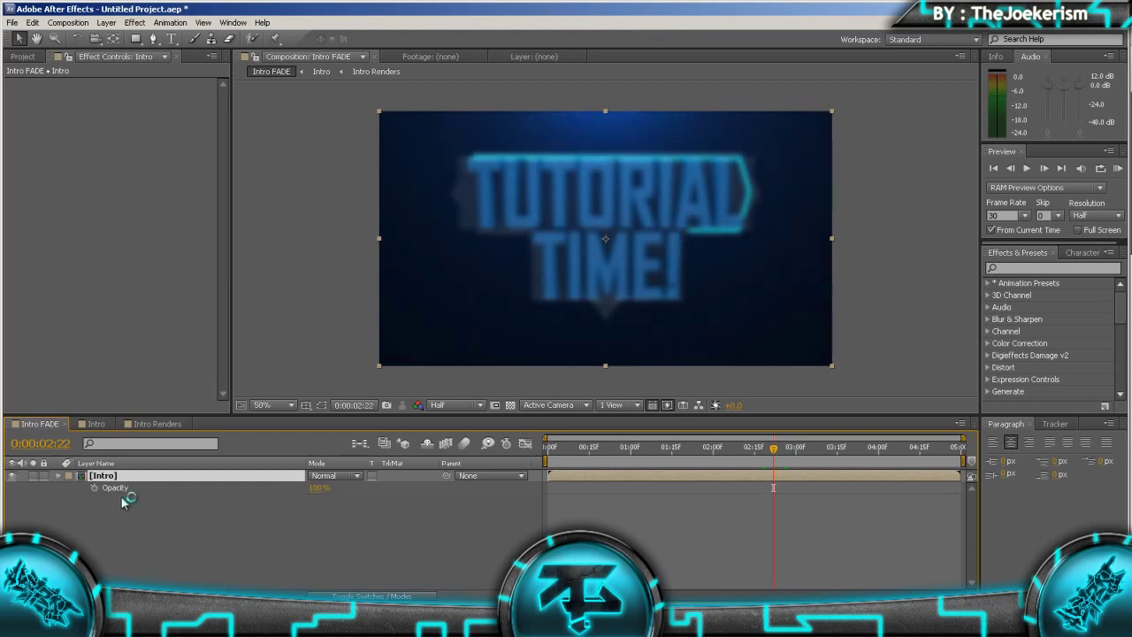
left_click(94, 488)
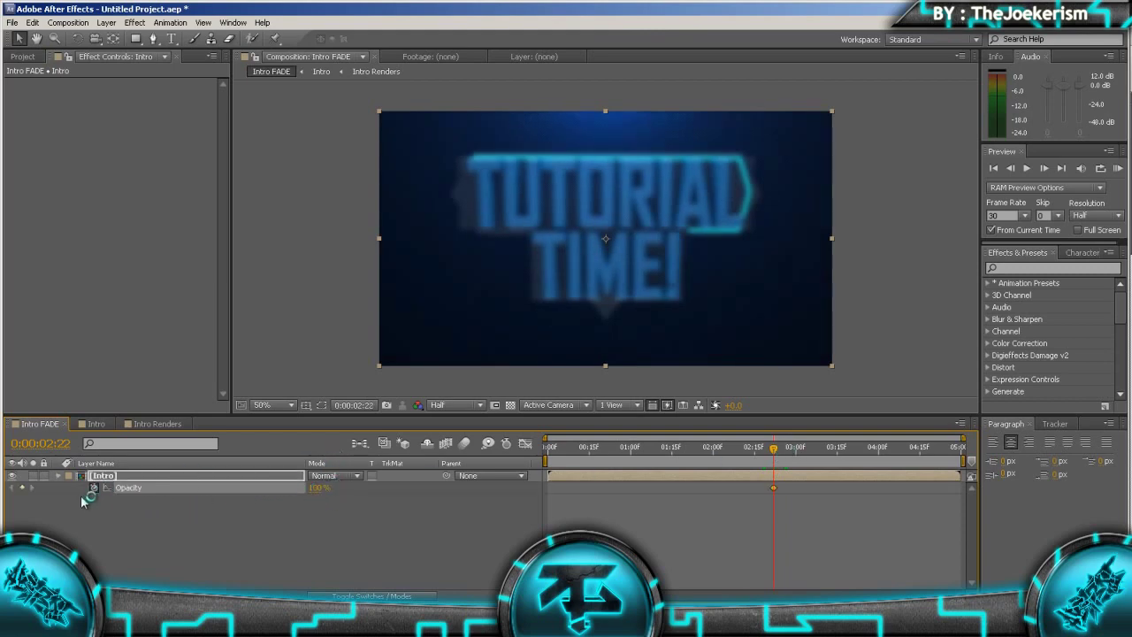
left_click(858, 449)
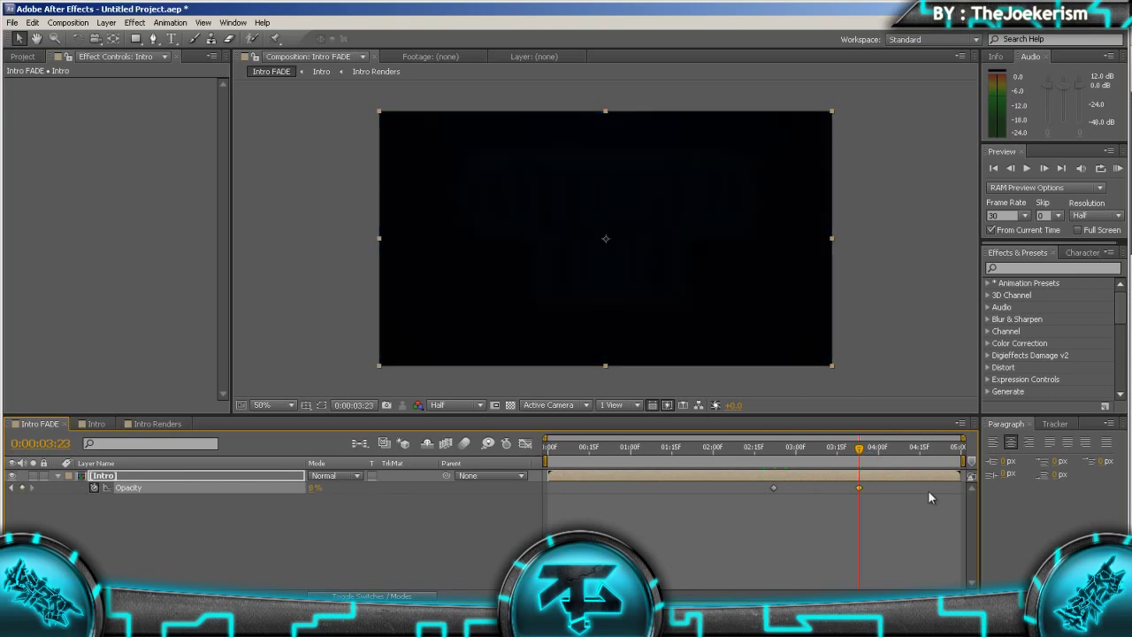
Run a RAM preview of the opacity fade from 0:00:02:14
left_click_drag(761, 460, 751, 458)
left_click(1117, 168)
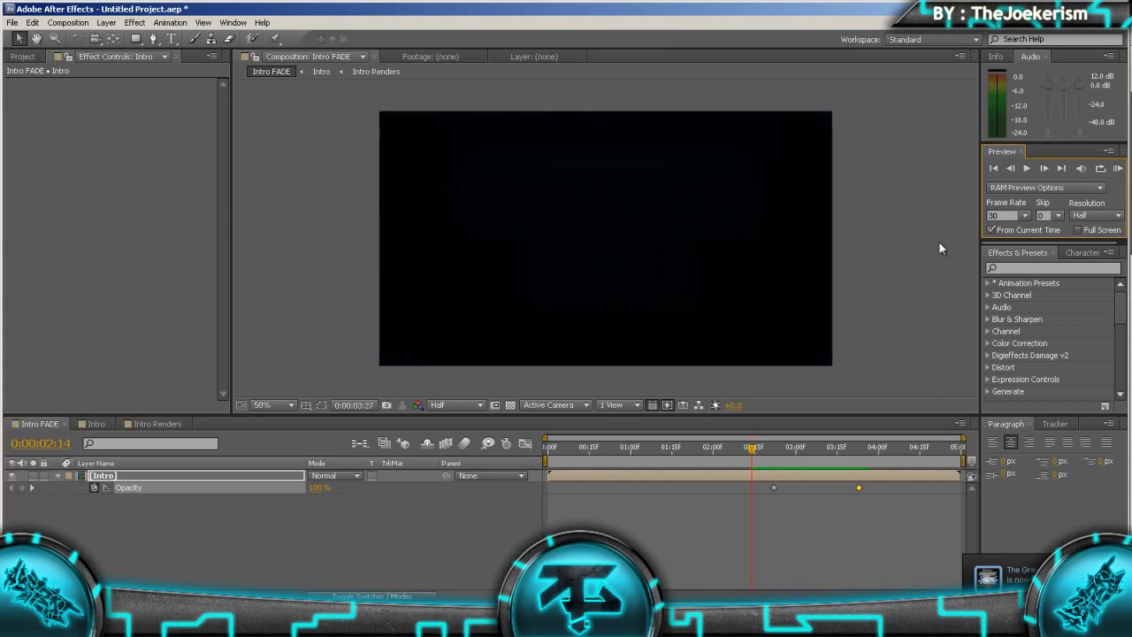
key("space")
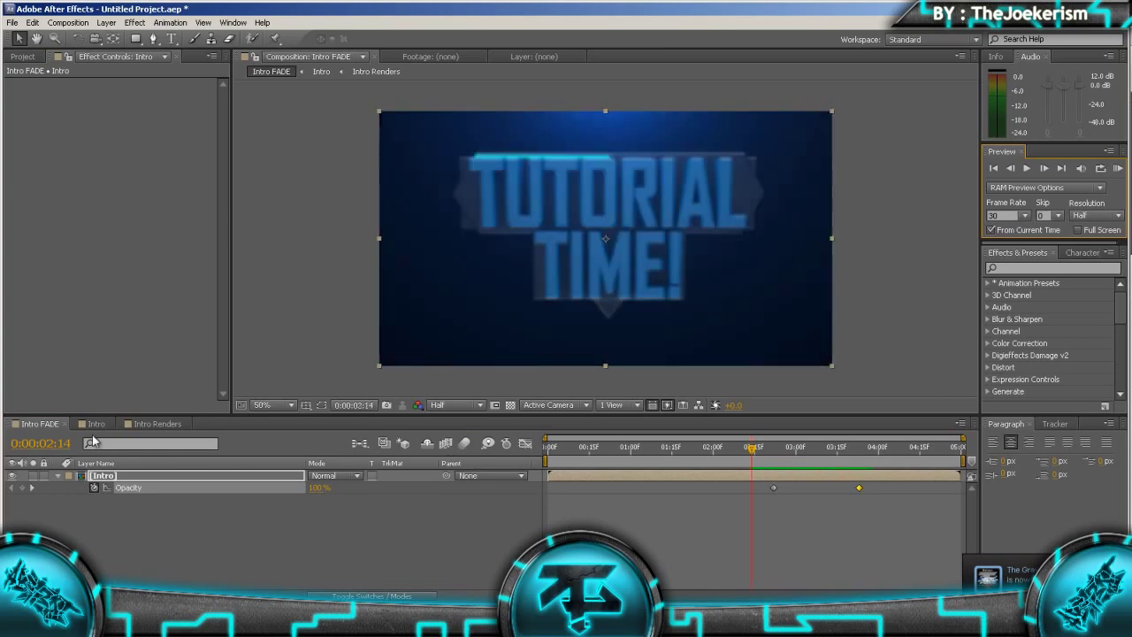
In the nested Intro composition, turn Intro Renders into a 3D layer
left_click(84, 424)
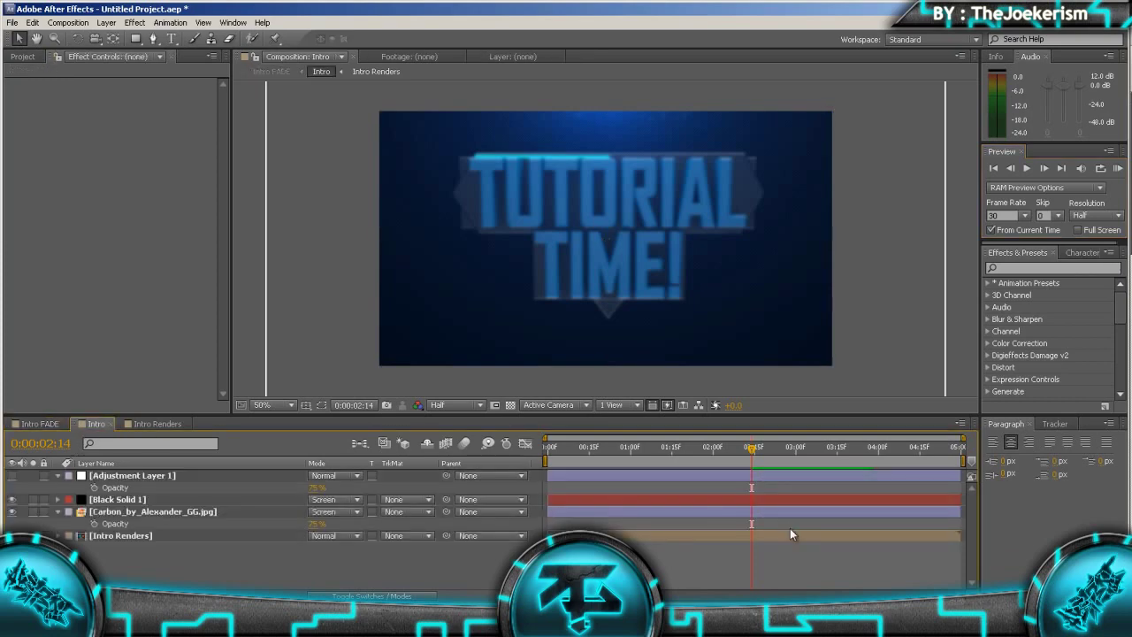
left_click(802, 502)
left_click(831, 511)
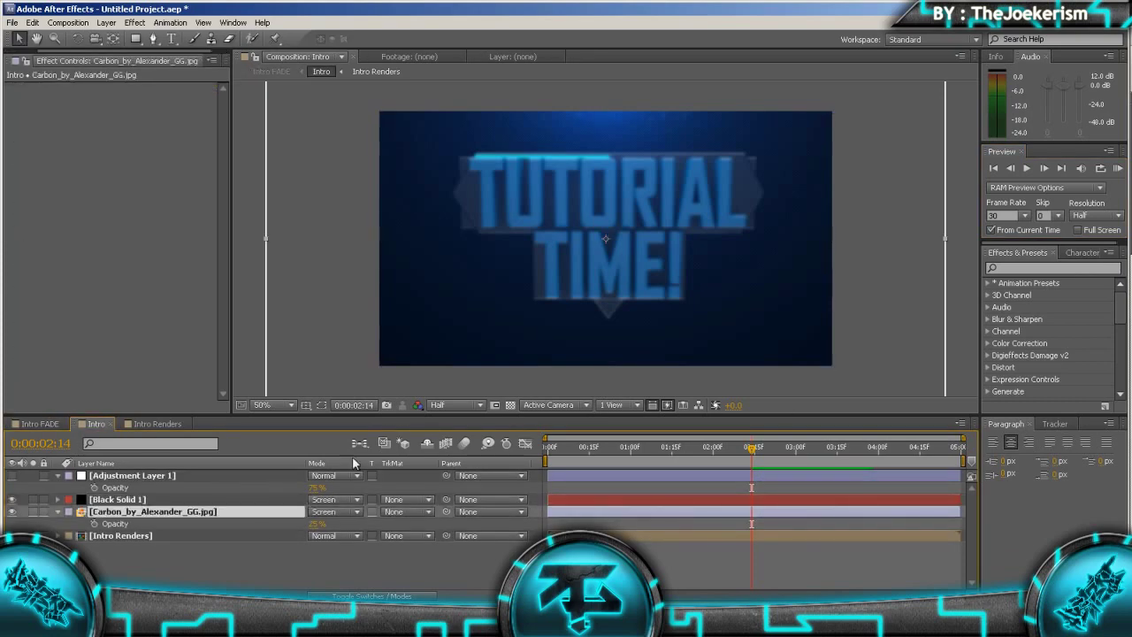
left_click(104, 536)
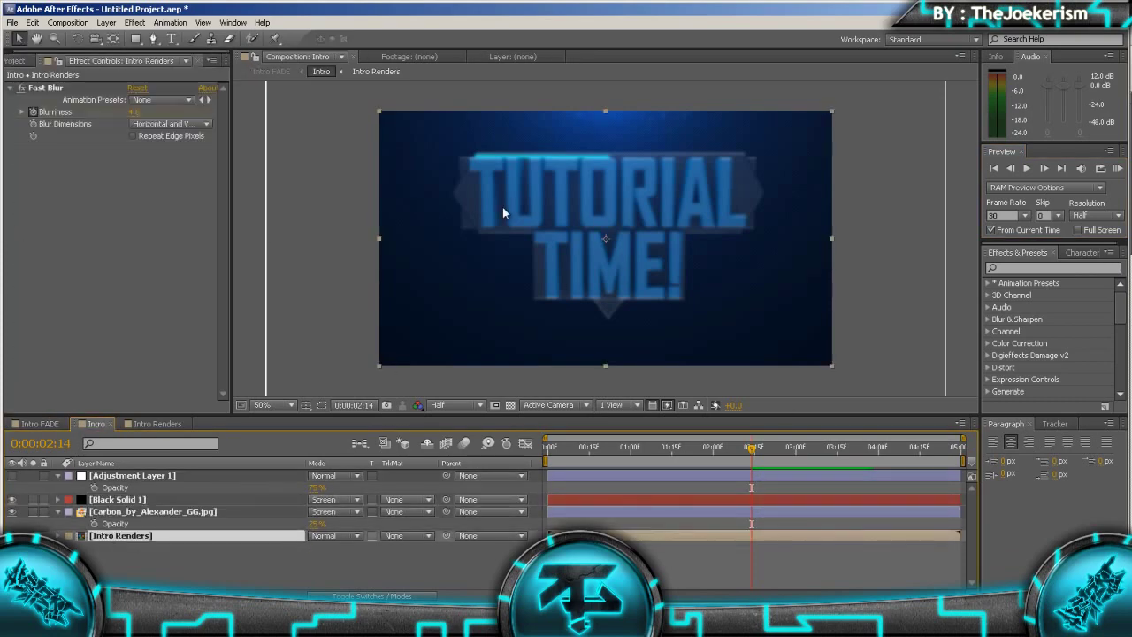
left_click(371, 596)
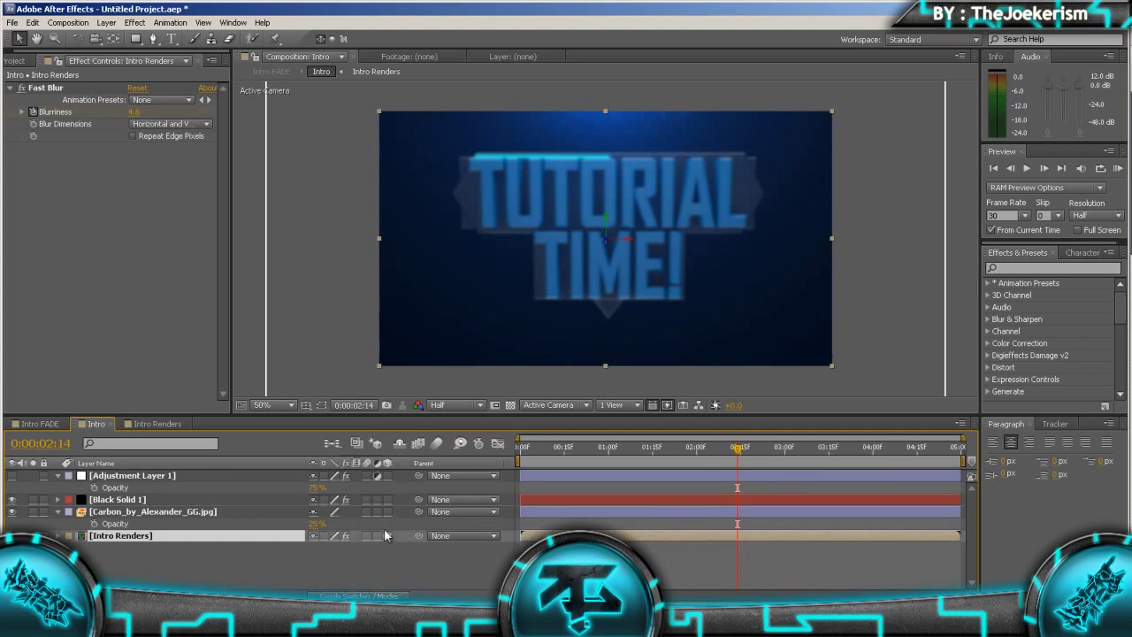
Set a starting Position keyframe on the Intro Renders layer at 0:00:02:07
left_click(772, 452)
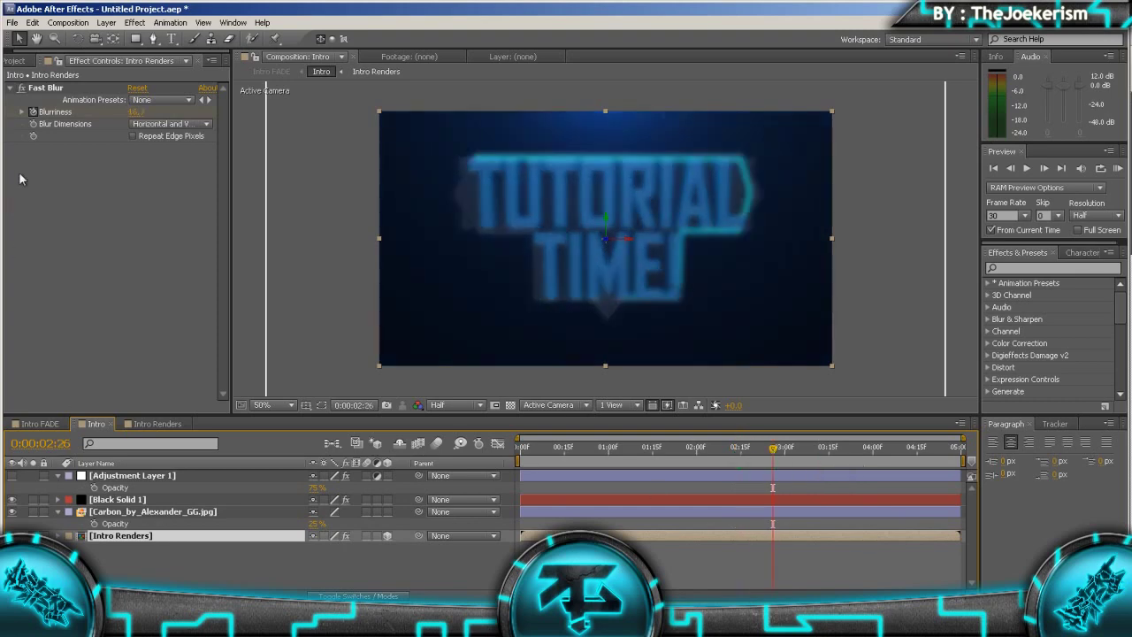
left_click(1008, 169)
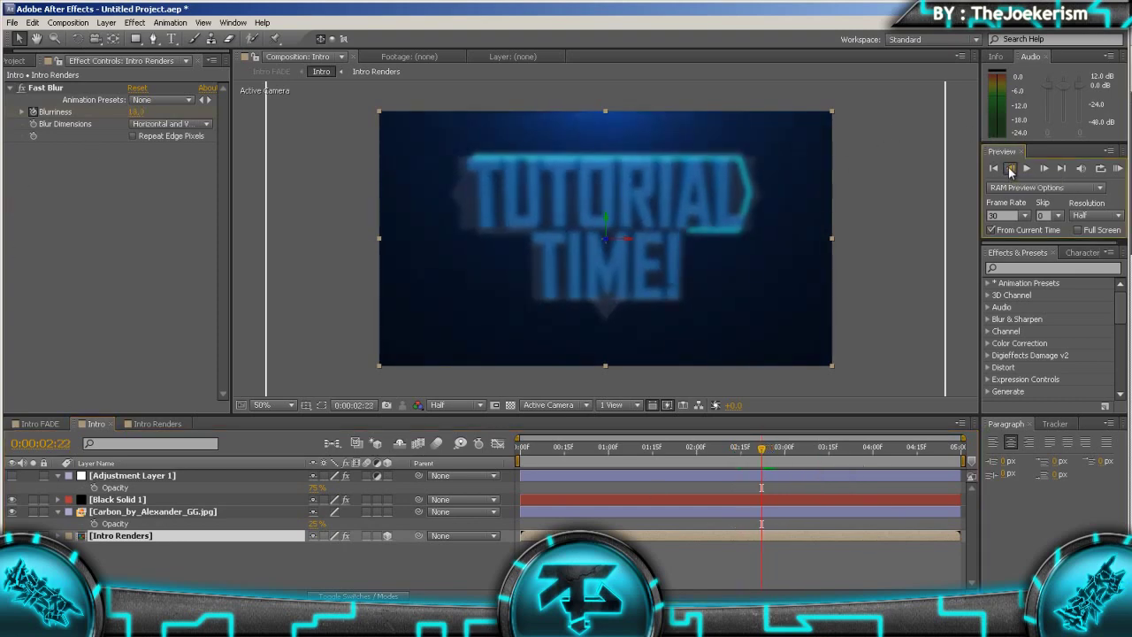
left_click(1010, 170)
left_click(1010, 170)
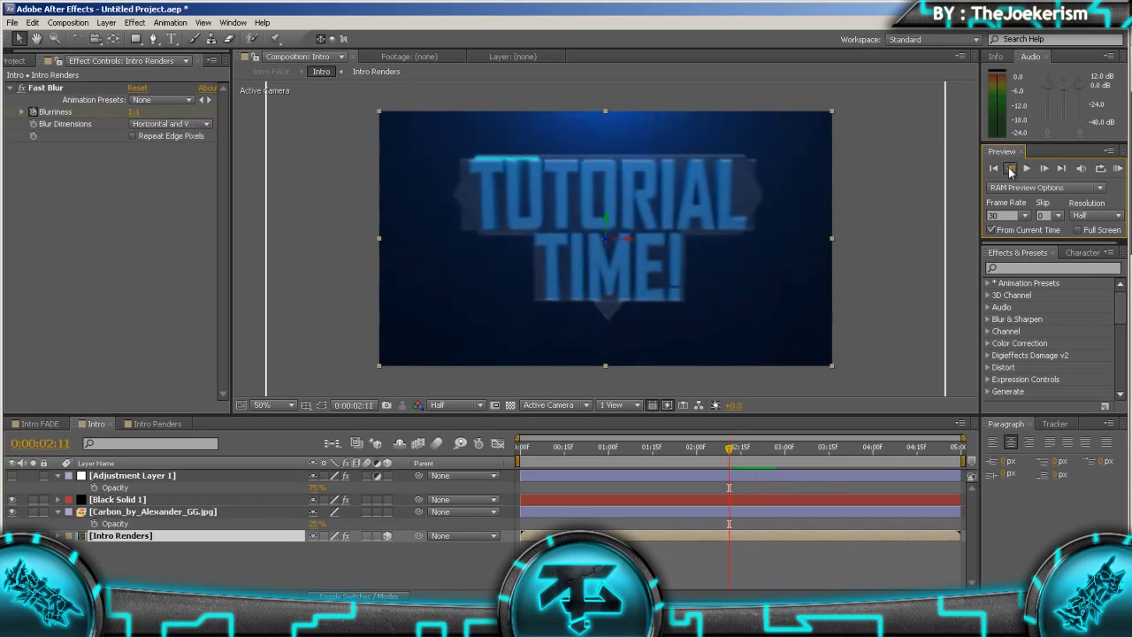
left_click(1010, 169)
left_click(1010, 170)
left_click(1010, 170)
left_click(1010, 170)
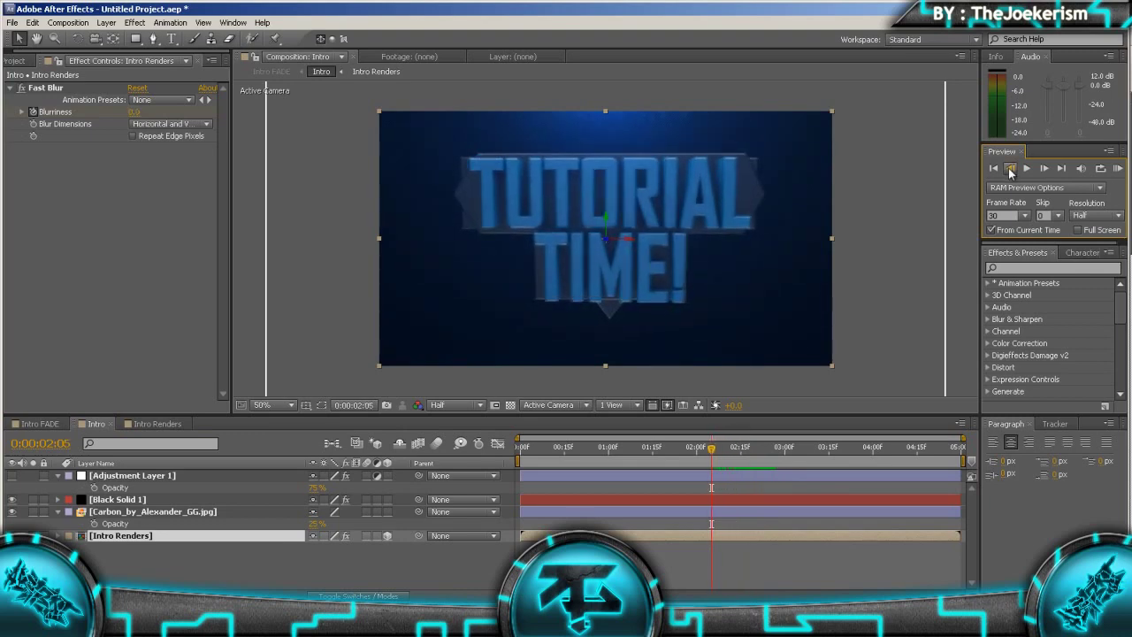
left_click(1047, 169)
left_click(1047, 168)
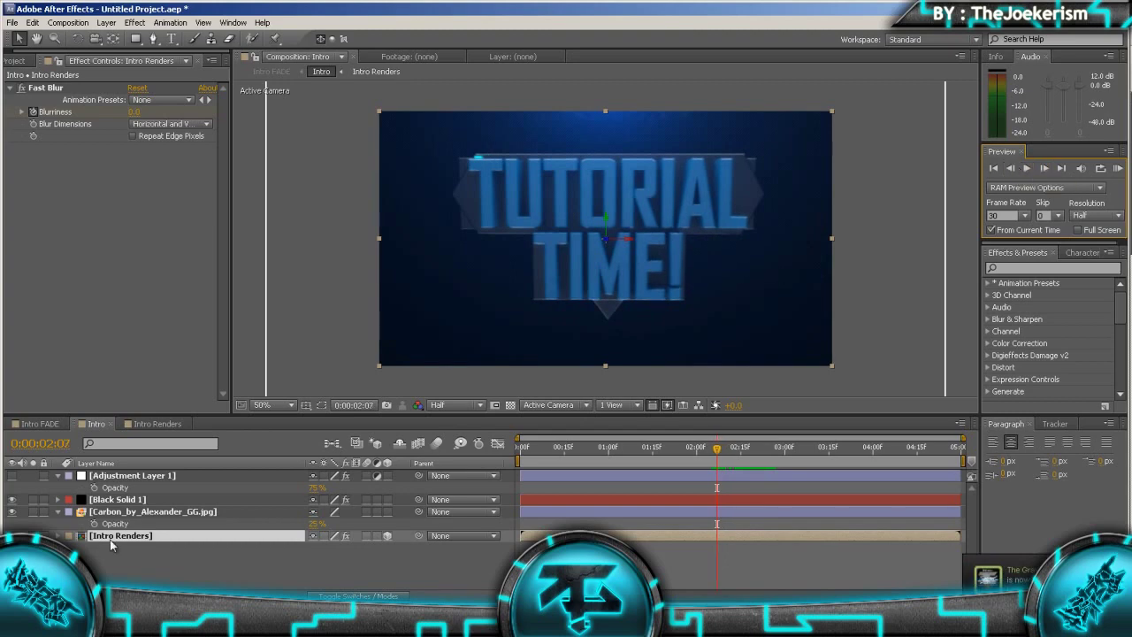
key("p")
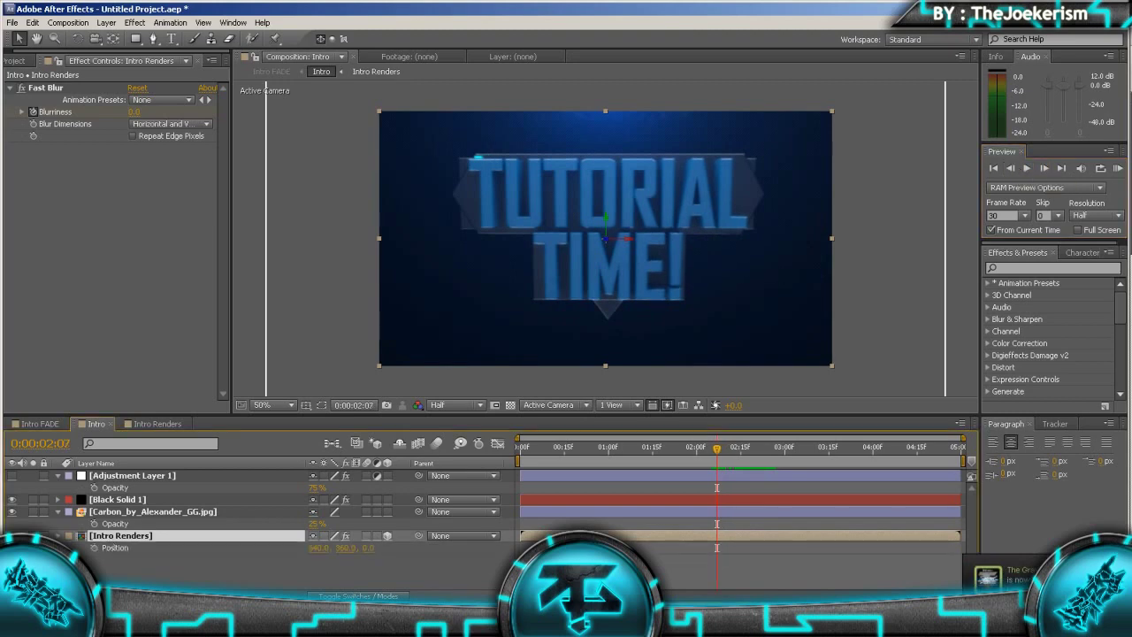
left_click(95, 548)
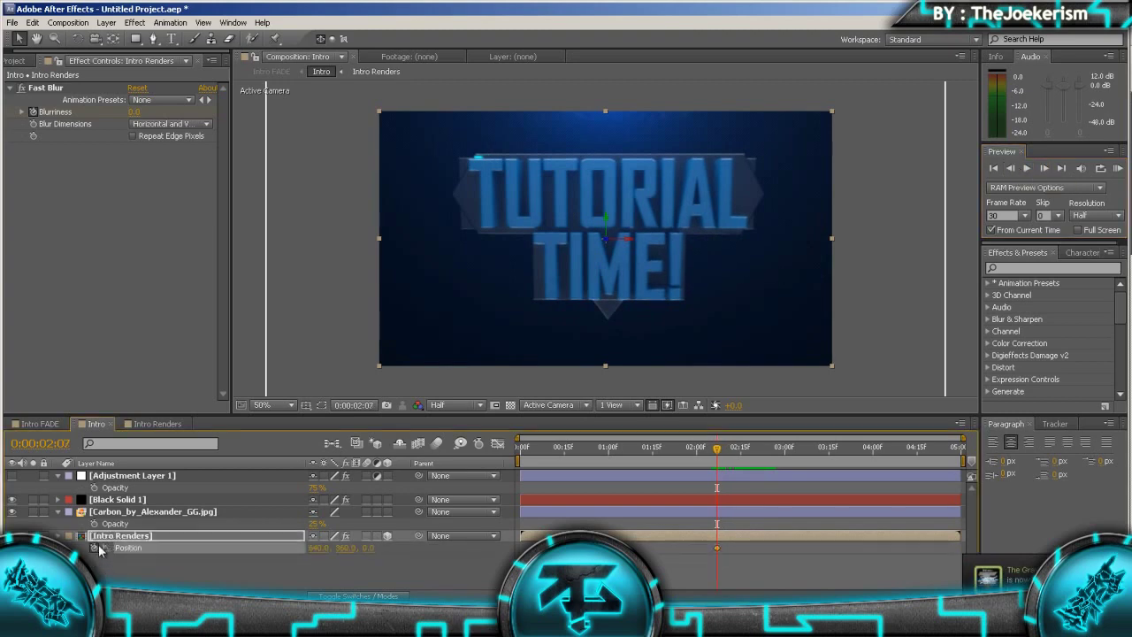
Keyframe the Z Position of Intro Renders to 450 at 0:00:03:23
left_click(853, 452)
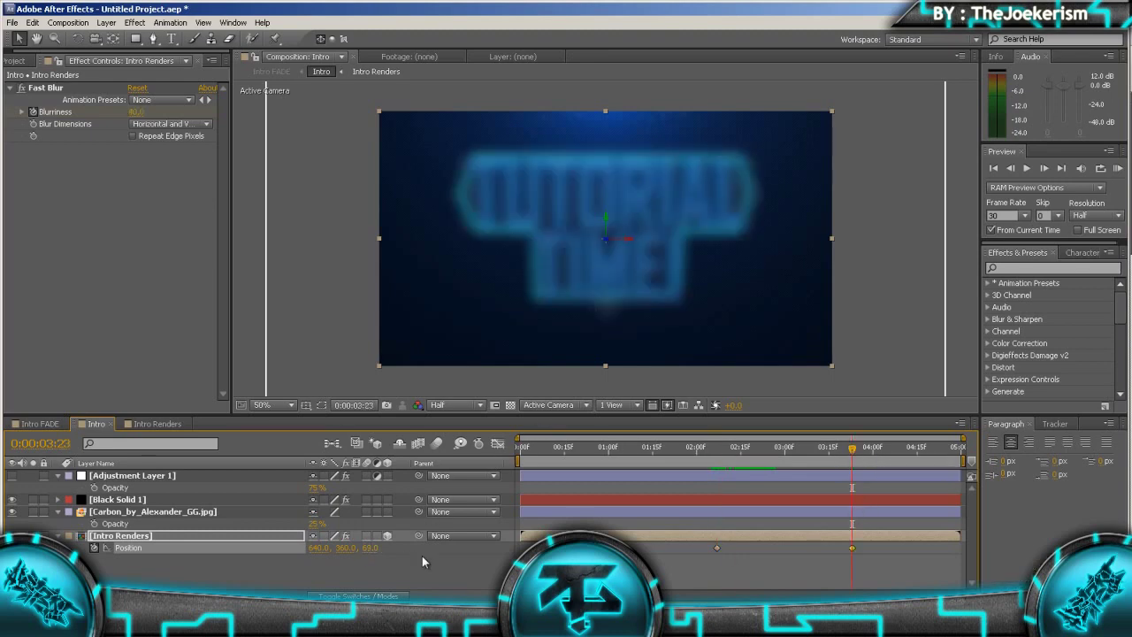
left_click_drag(364, 549, 390, 555)
left_click(370, 548)
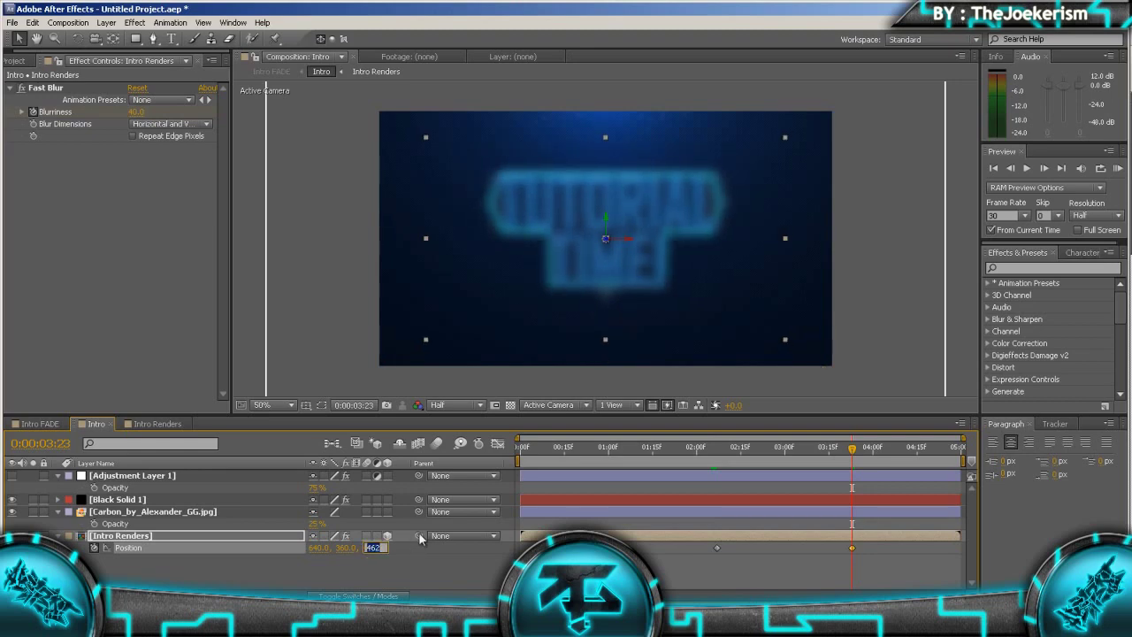
type("450")
key("Return")
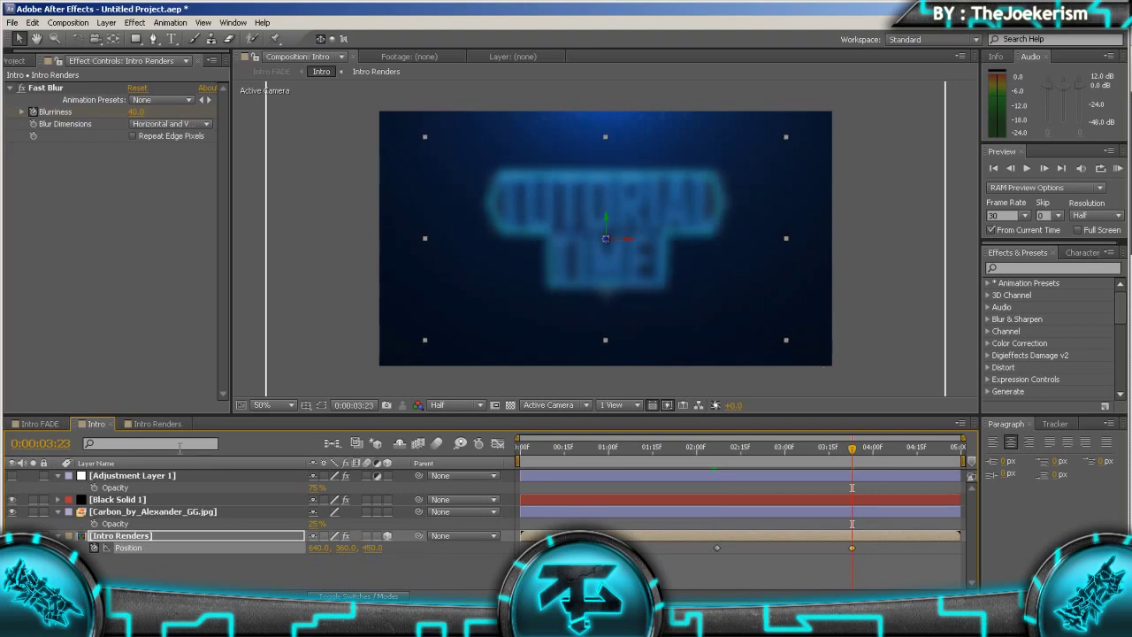
Preview the Intro FADE composition from 0:00:02:05, then render a RAM preview of it from the start
left_click(39, 424)
left_click(730, 447)
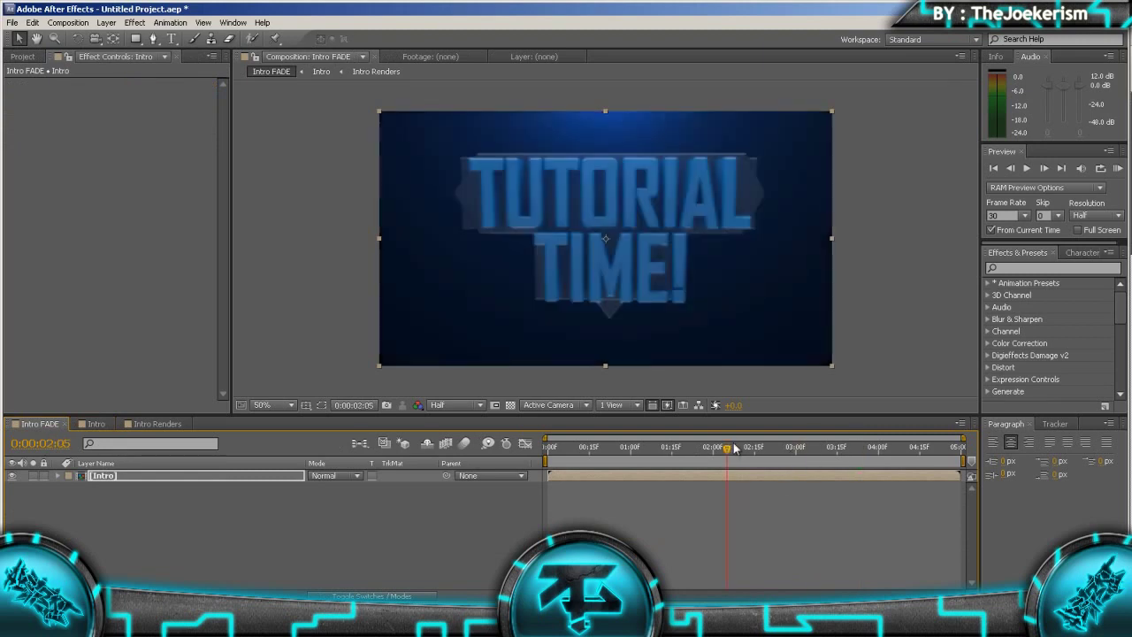
left_click(1116, 168)
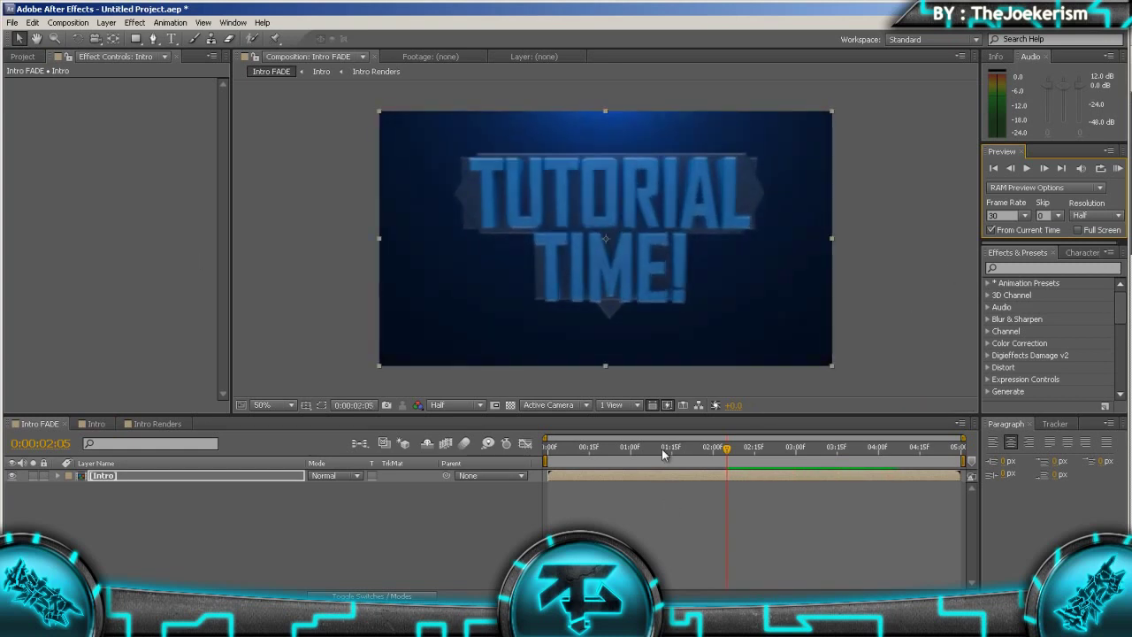
left_click(1117, 168)
left_click(1118, 168)
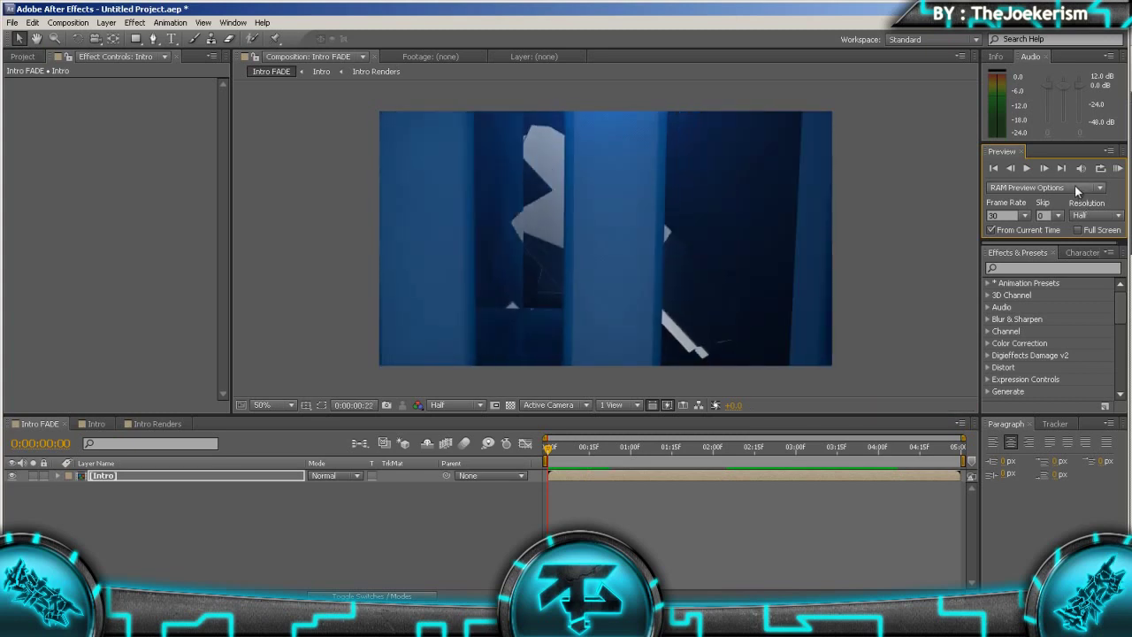
left_click(1043, 168)
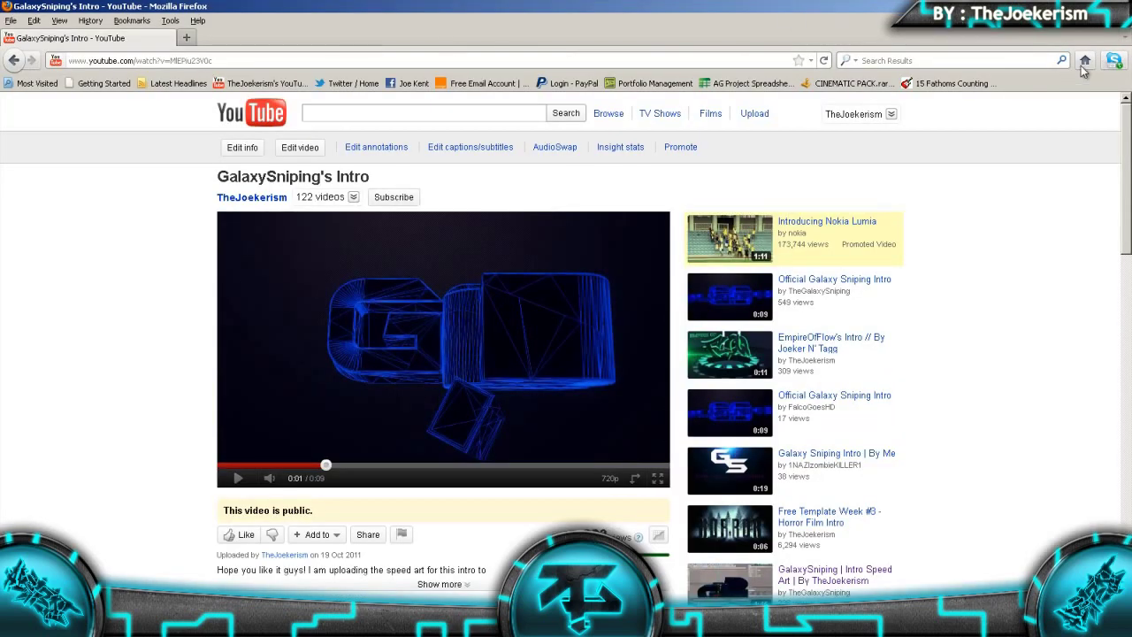
In Firefox, open the home page, enter soundsnap.com in the search field and highlight the address
left_click(1085, 62)
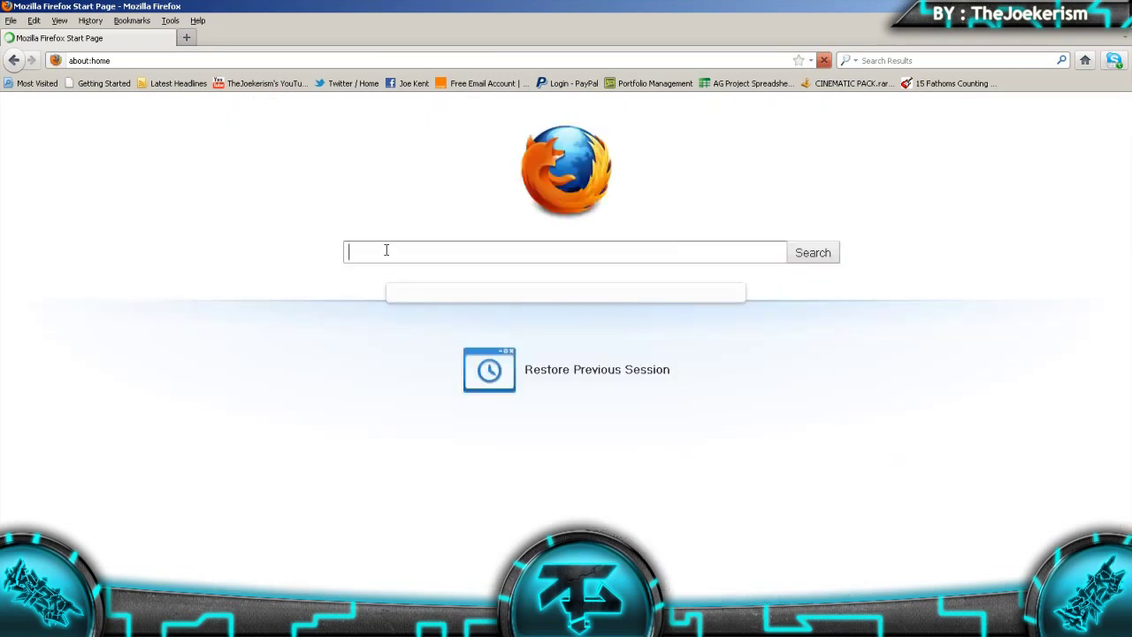
type("sound")
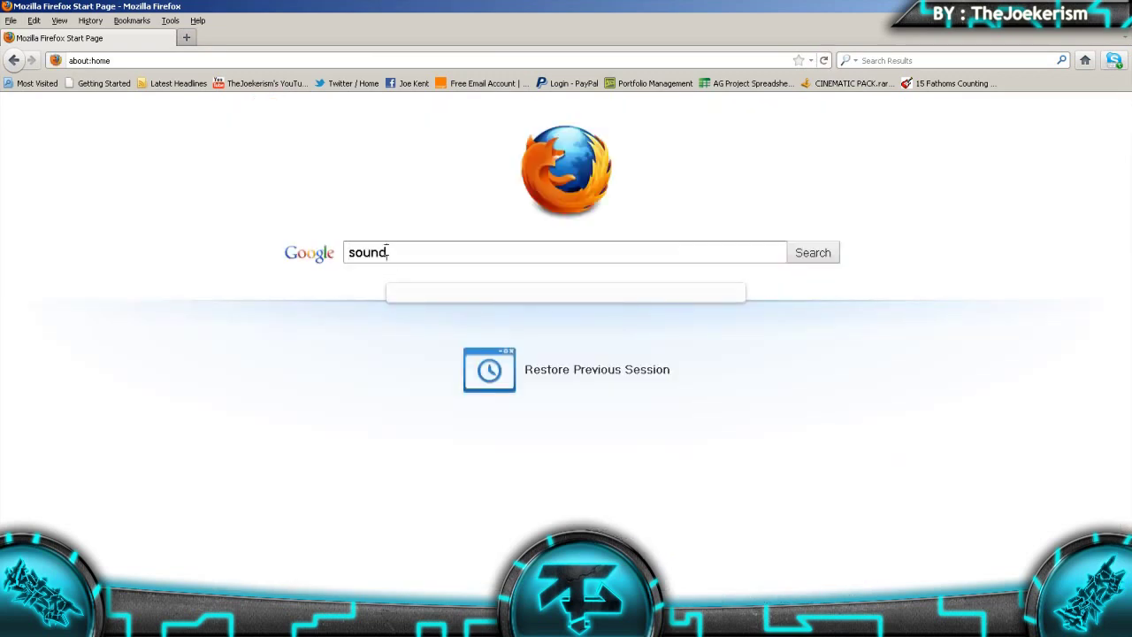
type("snap.com")
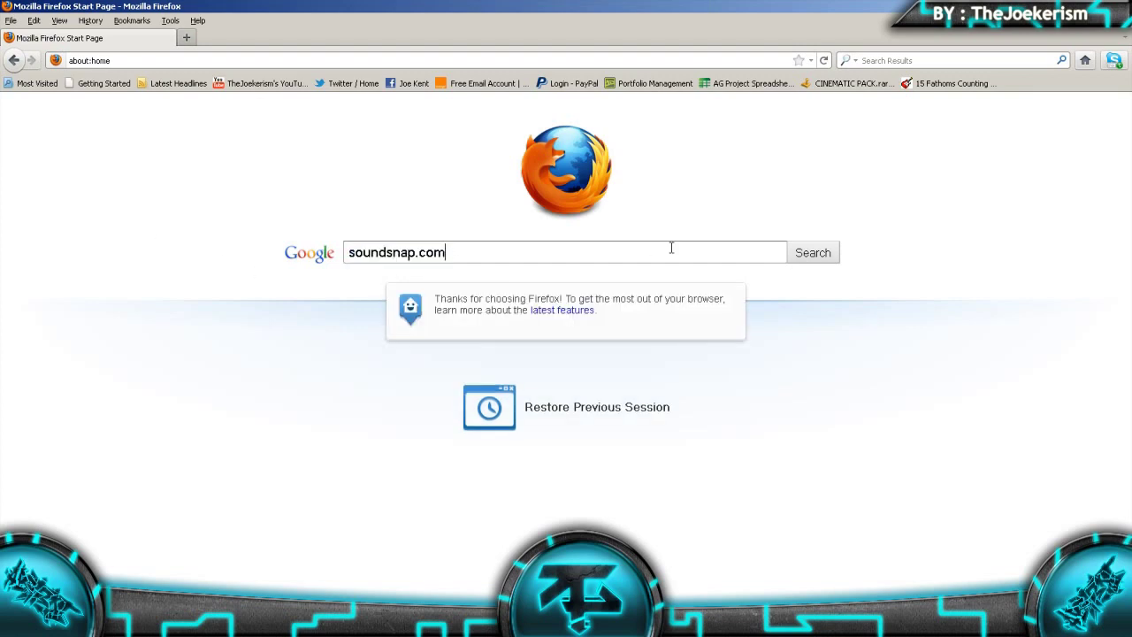
key("ctrl+a")
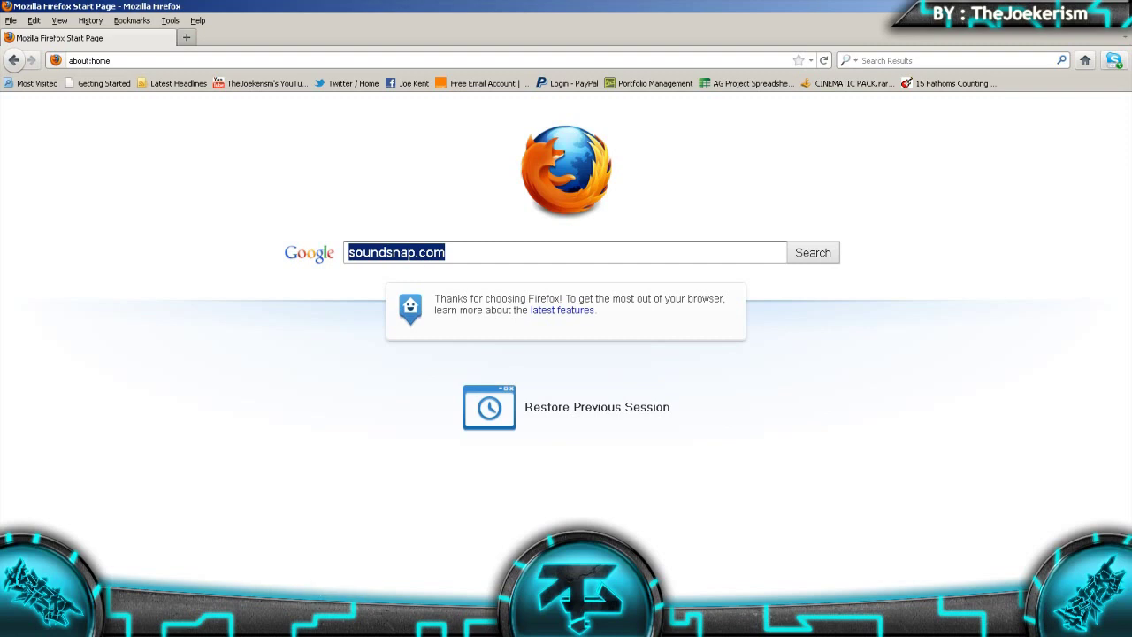
left_click(476, 254)
left_click_drag(457, 254, 352, 253)
left_click(452, 252)
left_click_drag(474, 248, 61, 228)
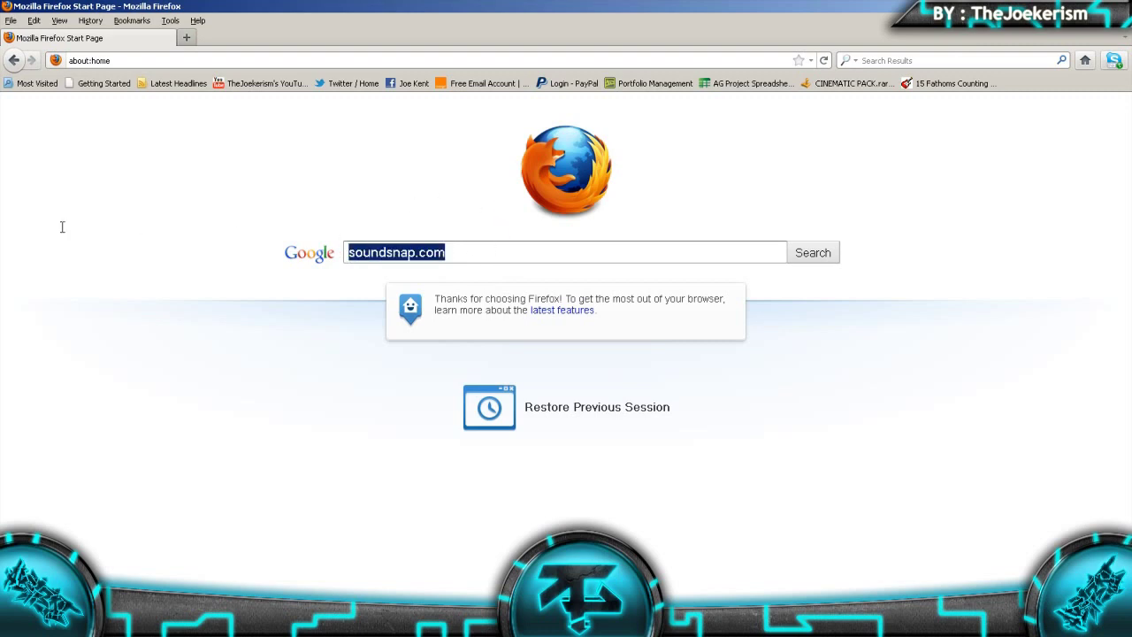
Switch back to After Effects and watch the full RAM preview of Intro FADE
left_click(826, 283)
mouse_move(311, 619)
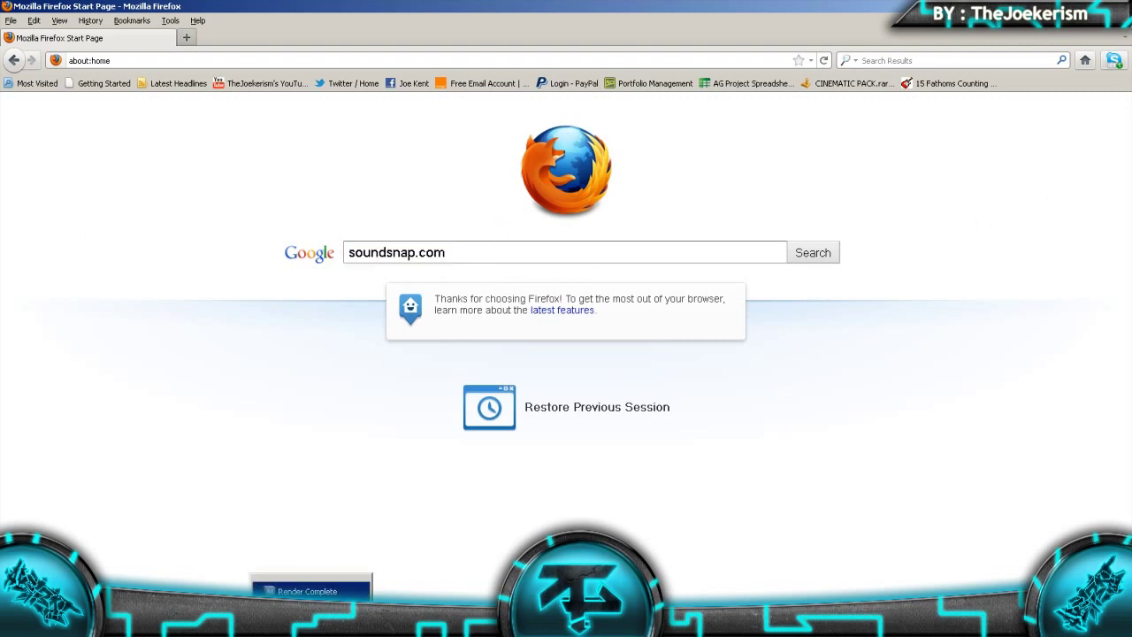
left_click(311, 591)
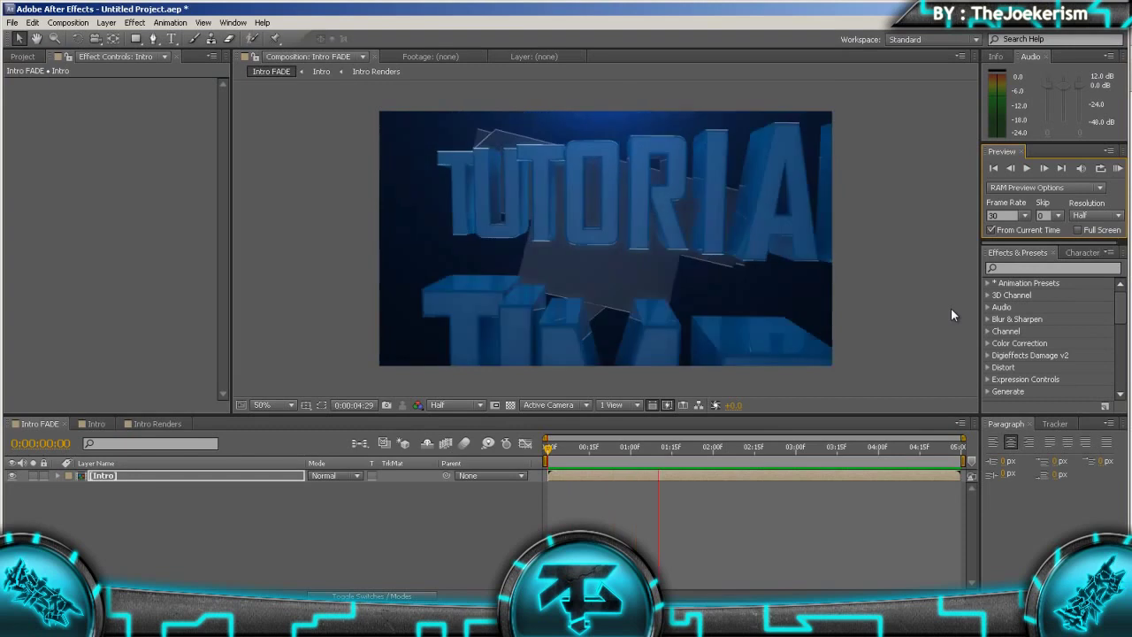